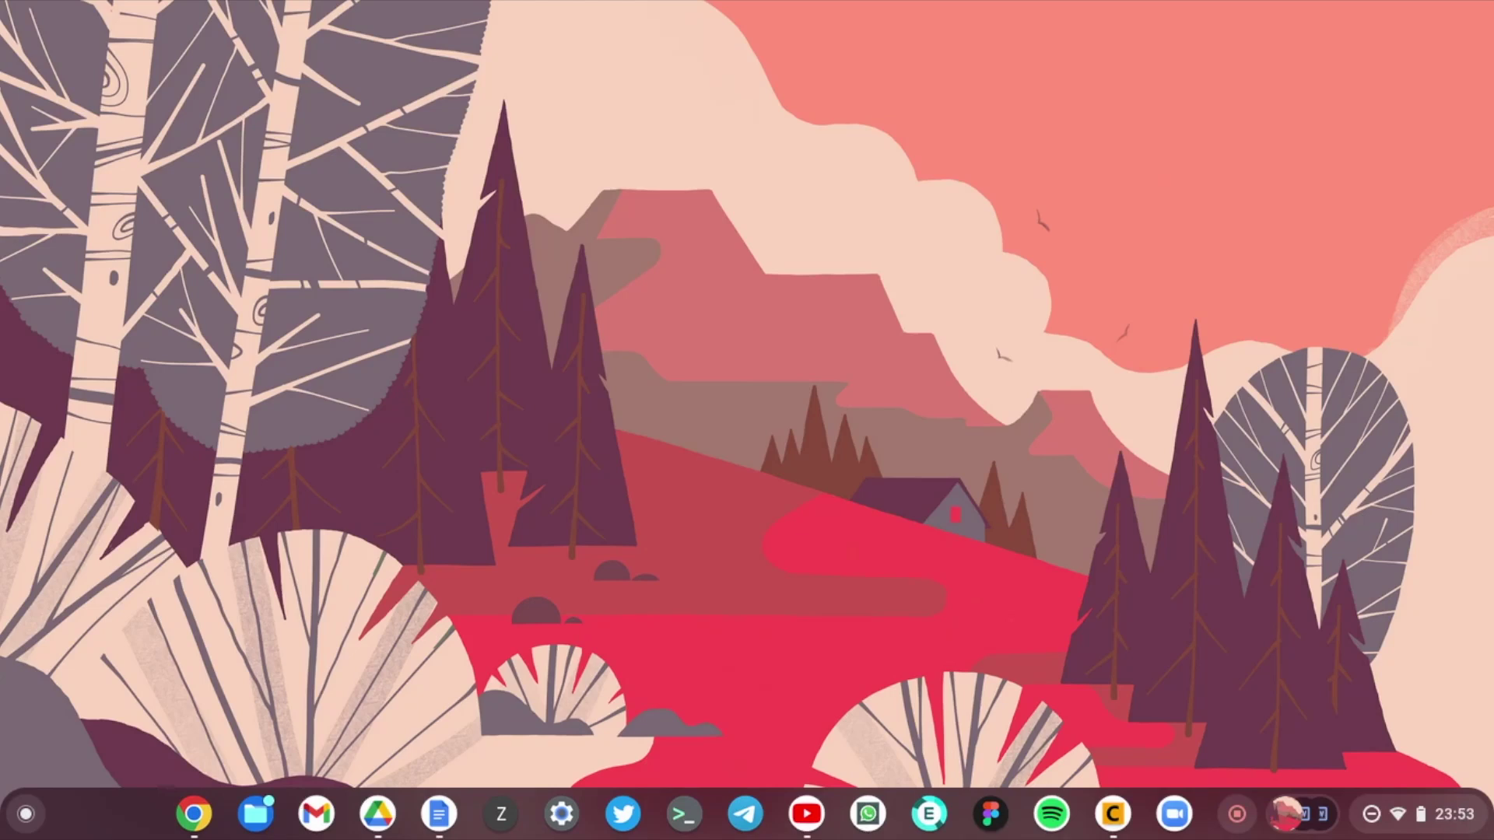
# Step: Unlock the Chromebook and dismiss the network panel to reach the desktop
pyautogui.press('super')
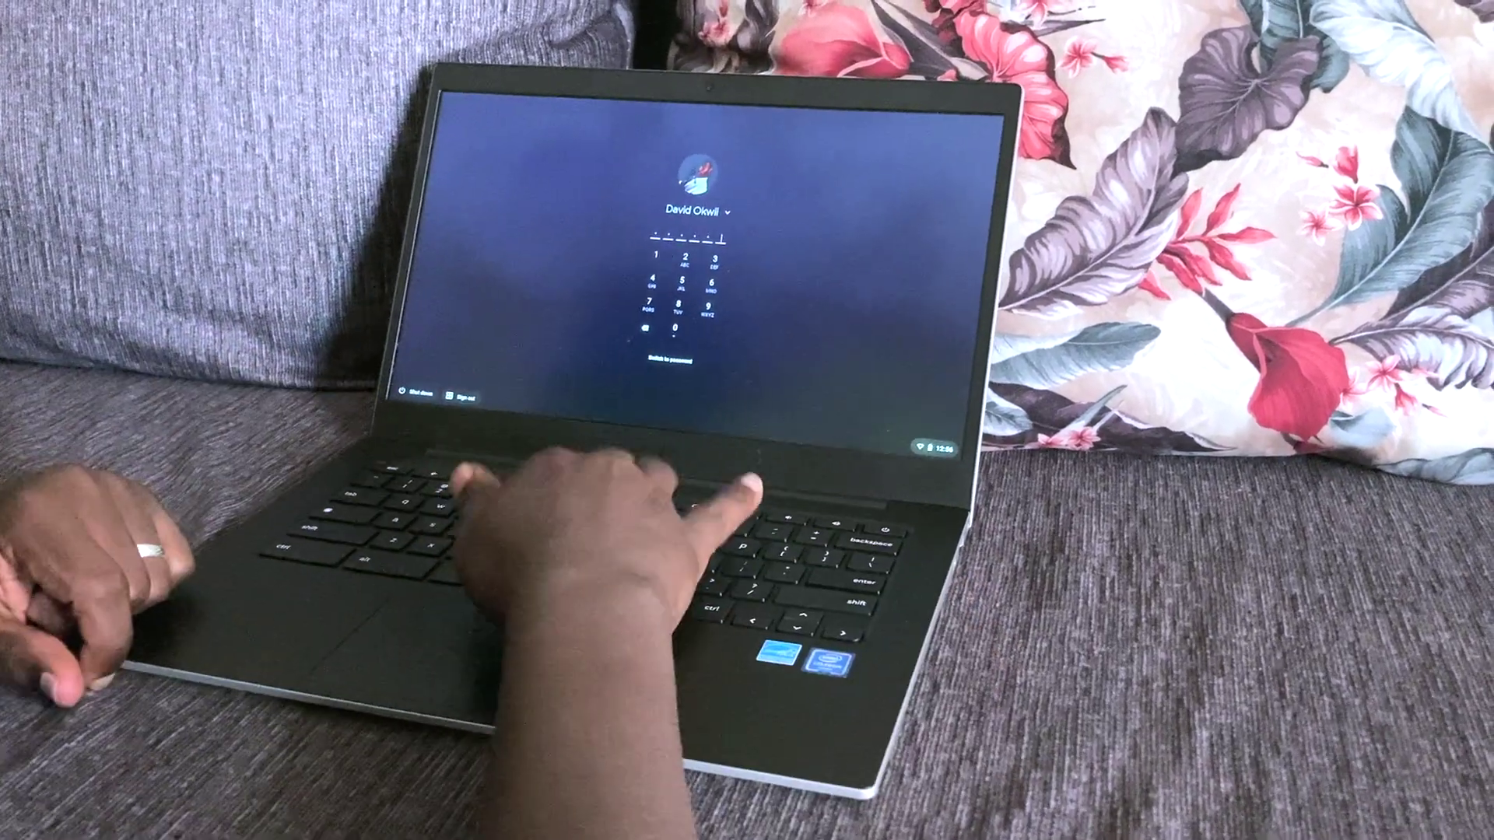
pyautogui.press('Return')
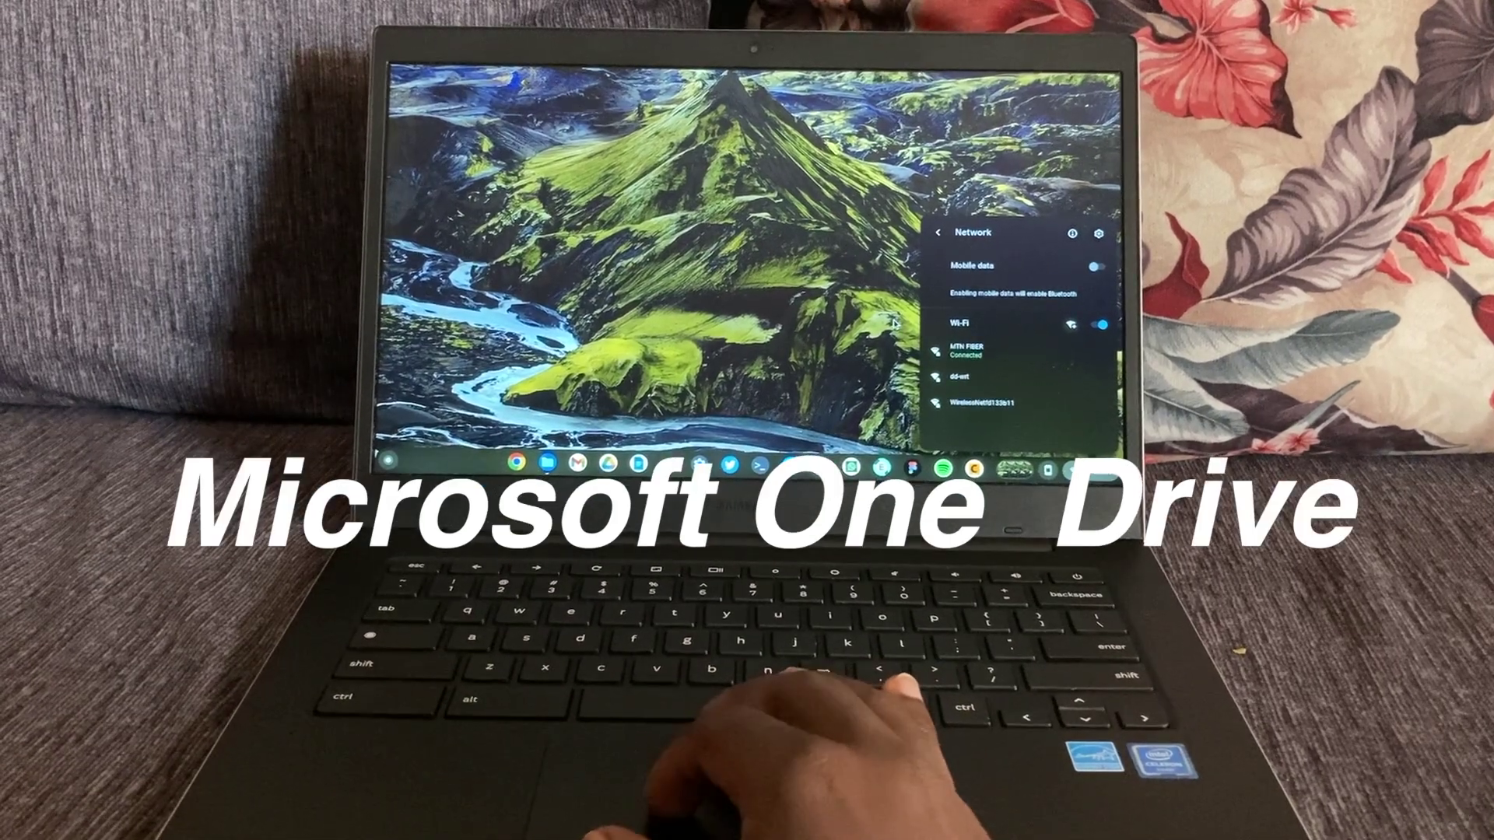
pyautogui.click(595, 434)
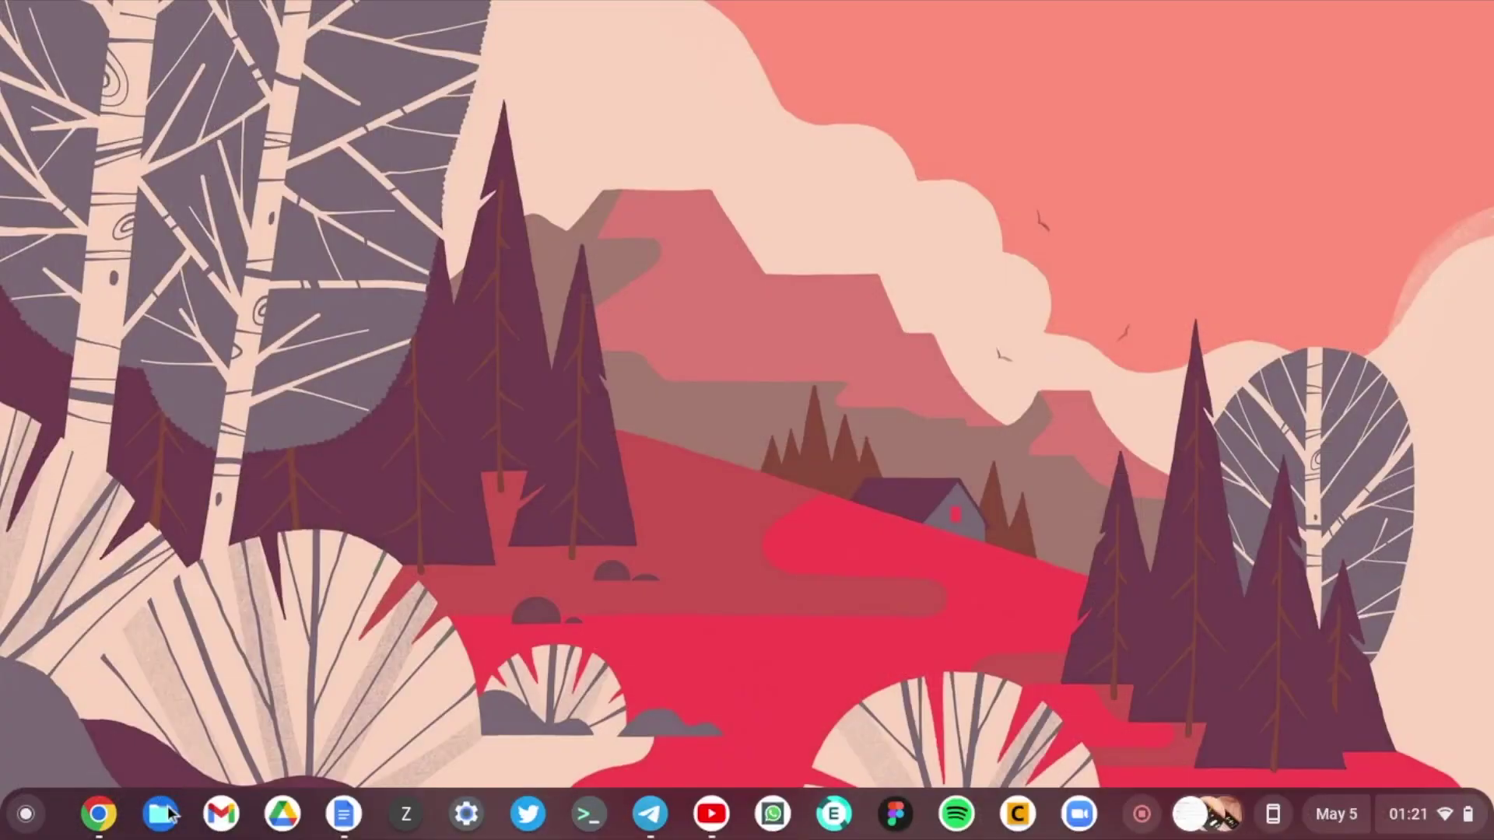
# Step: Show the Files app's More > Services options, including SMB file share
pyautogui.click(167, 814)
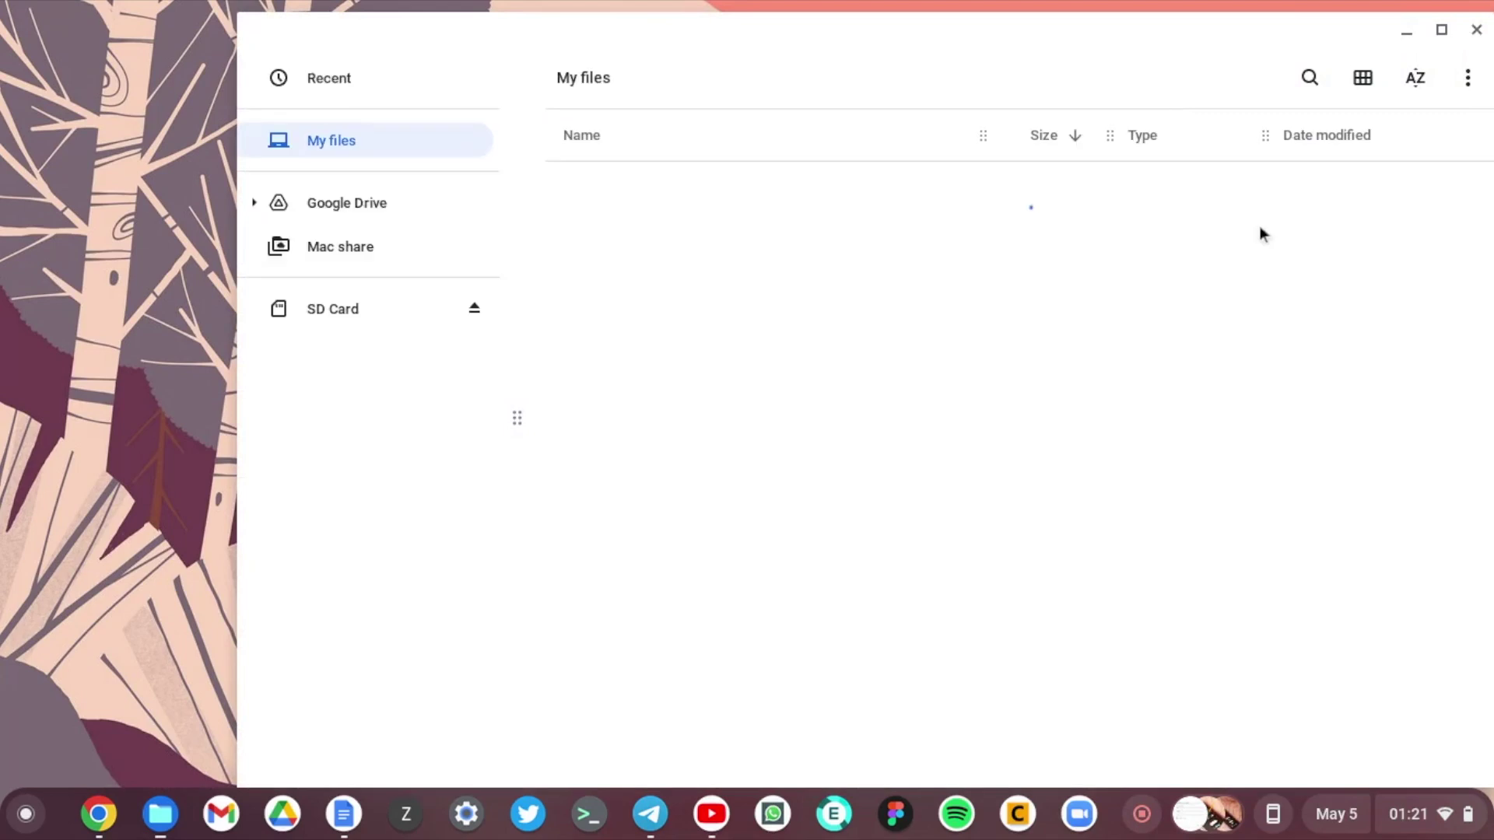
pyautogui.click(1470, 78)
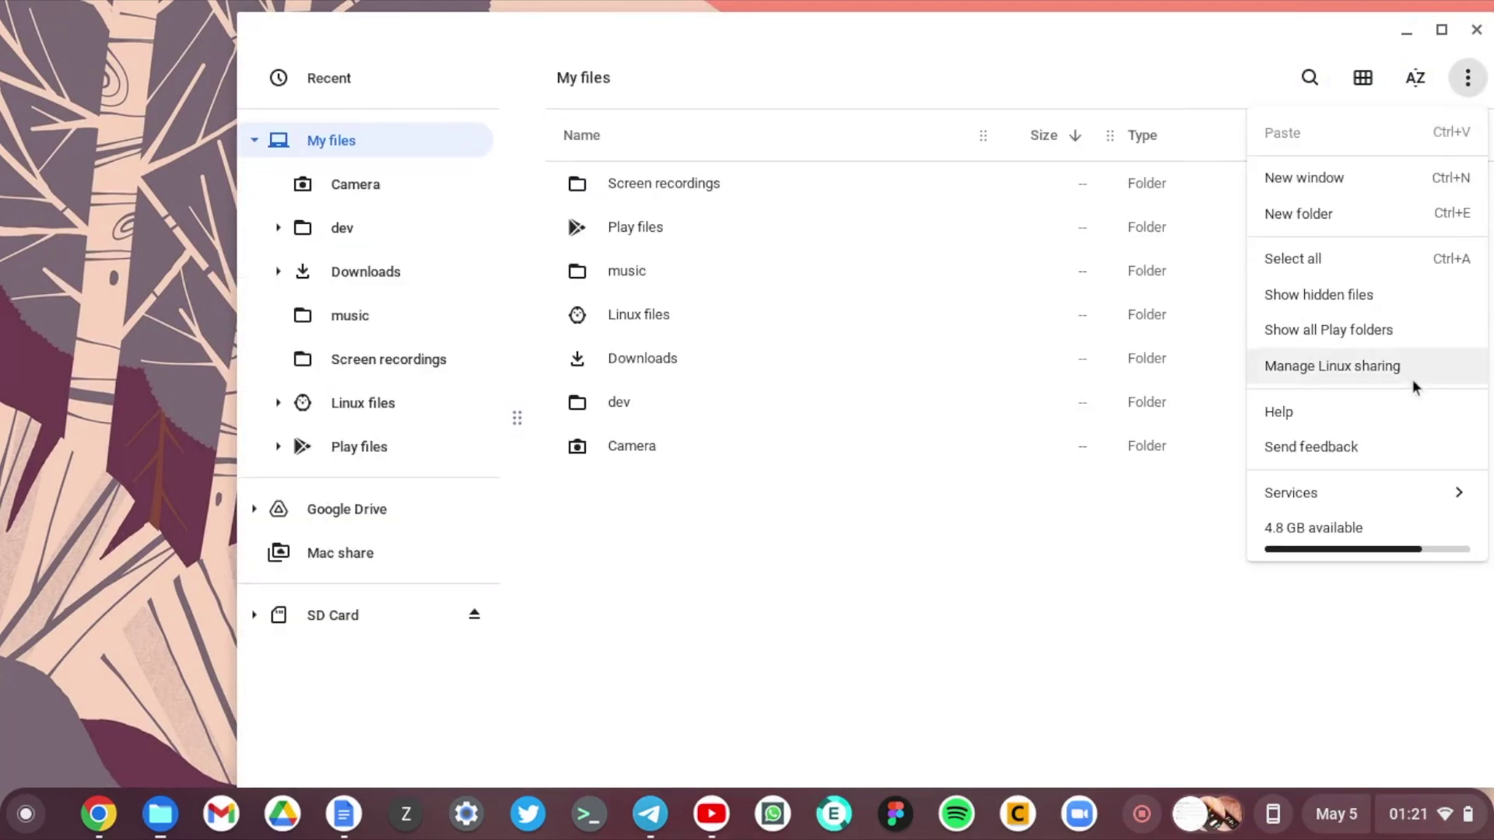
pyautogui.moveTo(1383, 497)
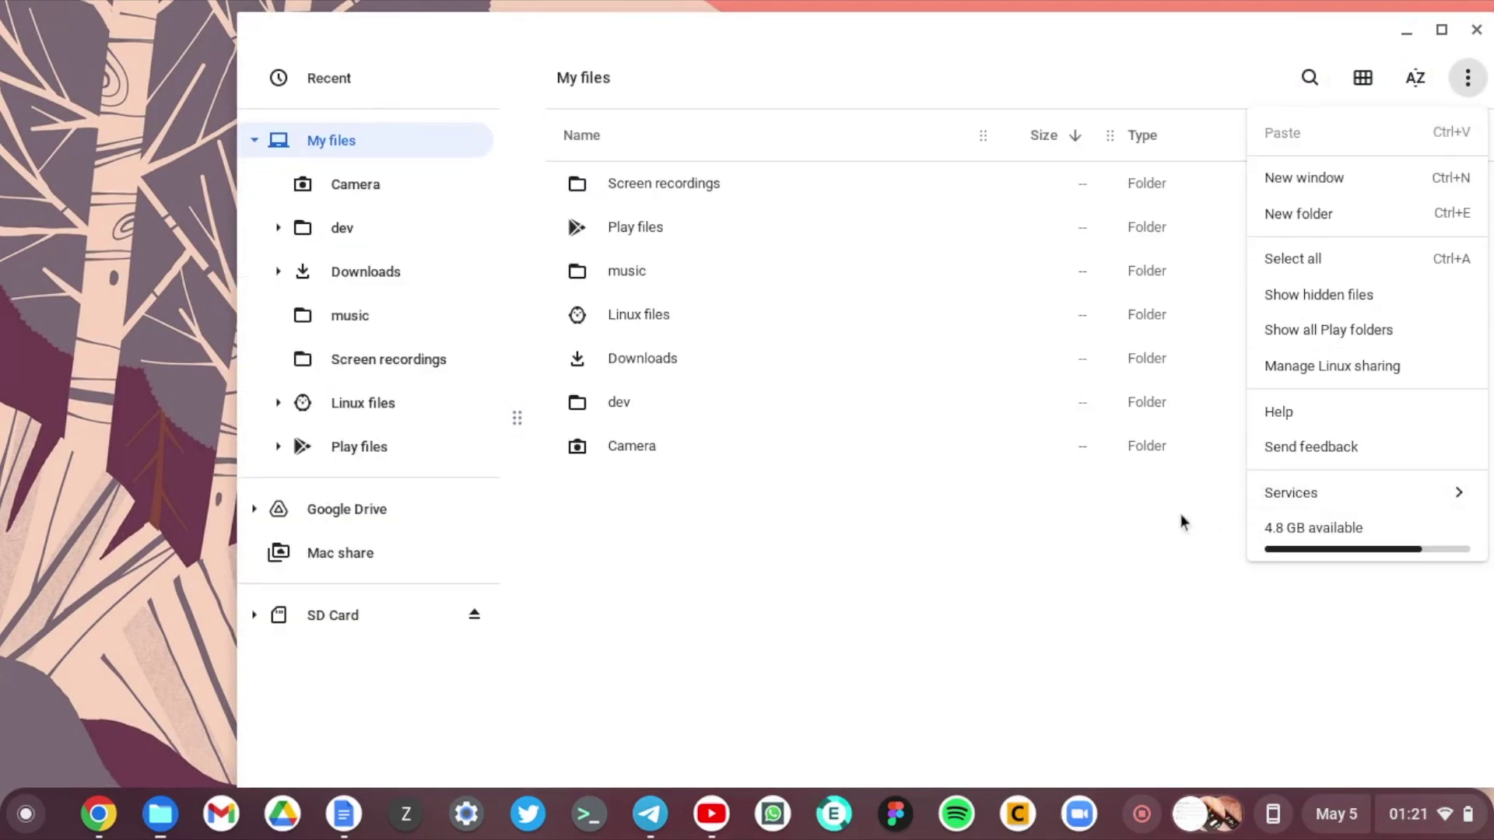
pyautogui.moveTo(1281, 493)
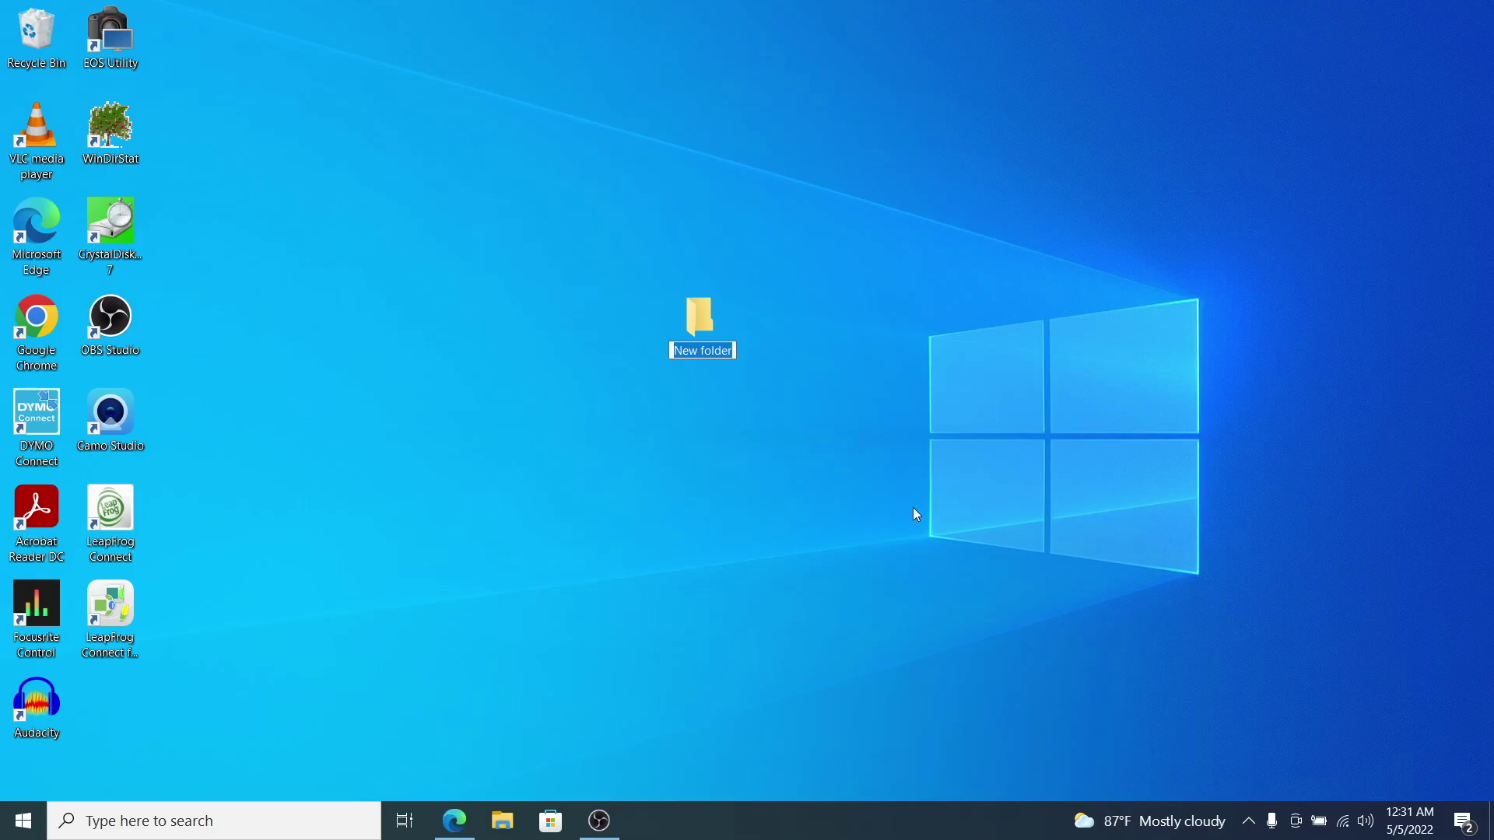
pyautogui.write('Win share')
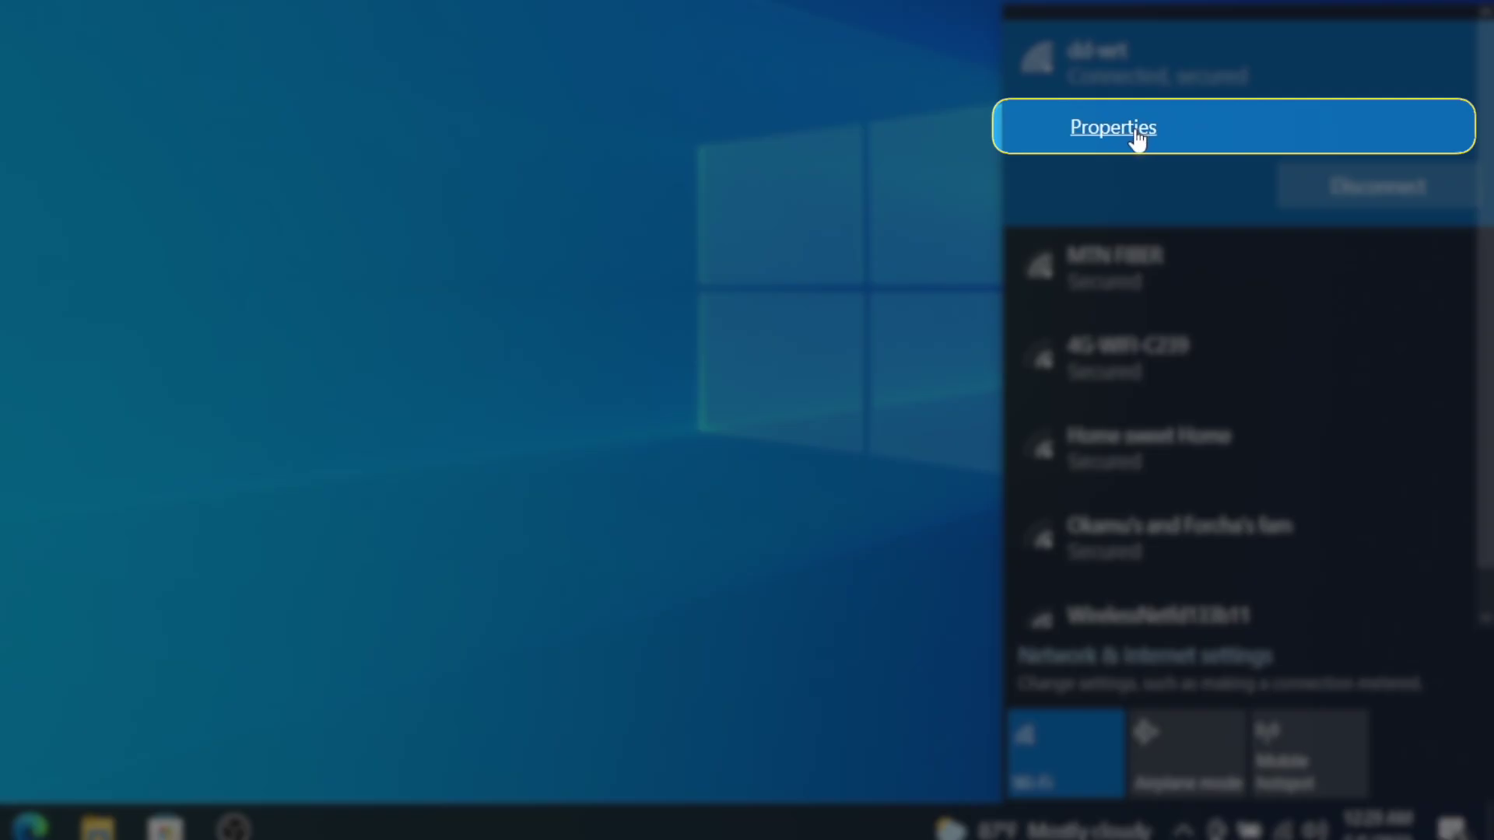
# Step: Switch the dd-wrt network profile from Public to Private, then view its IPv4 address 192.168.1.107
pyautogui.click(1136, 132)
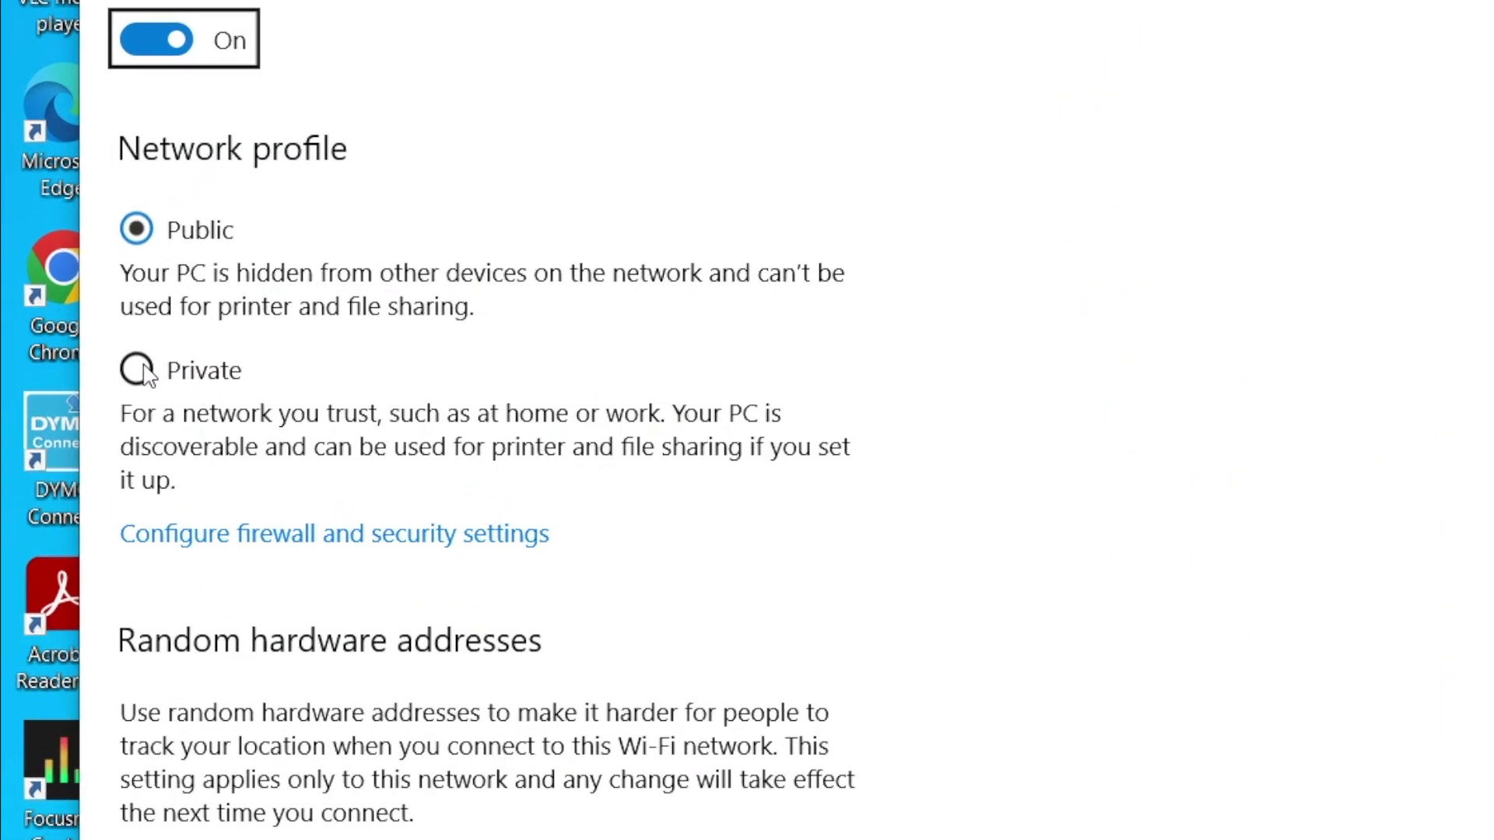
pyautogui.click(85, 376)
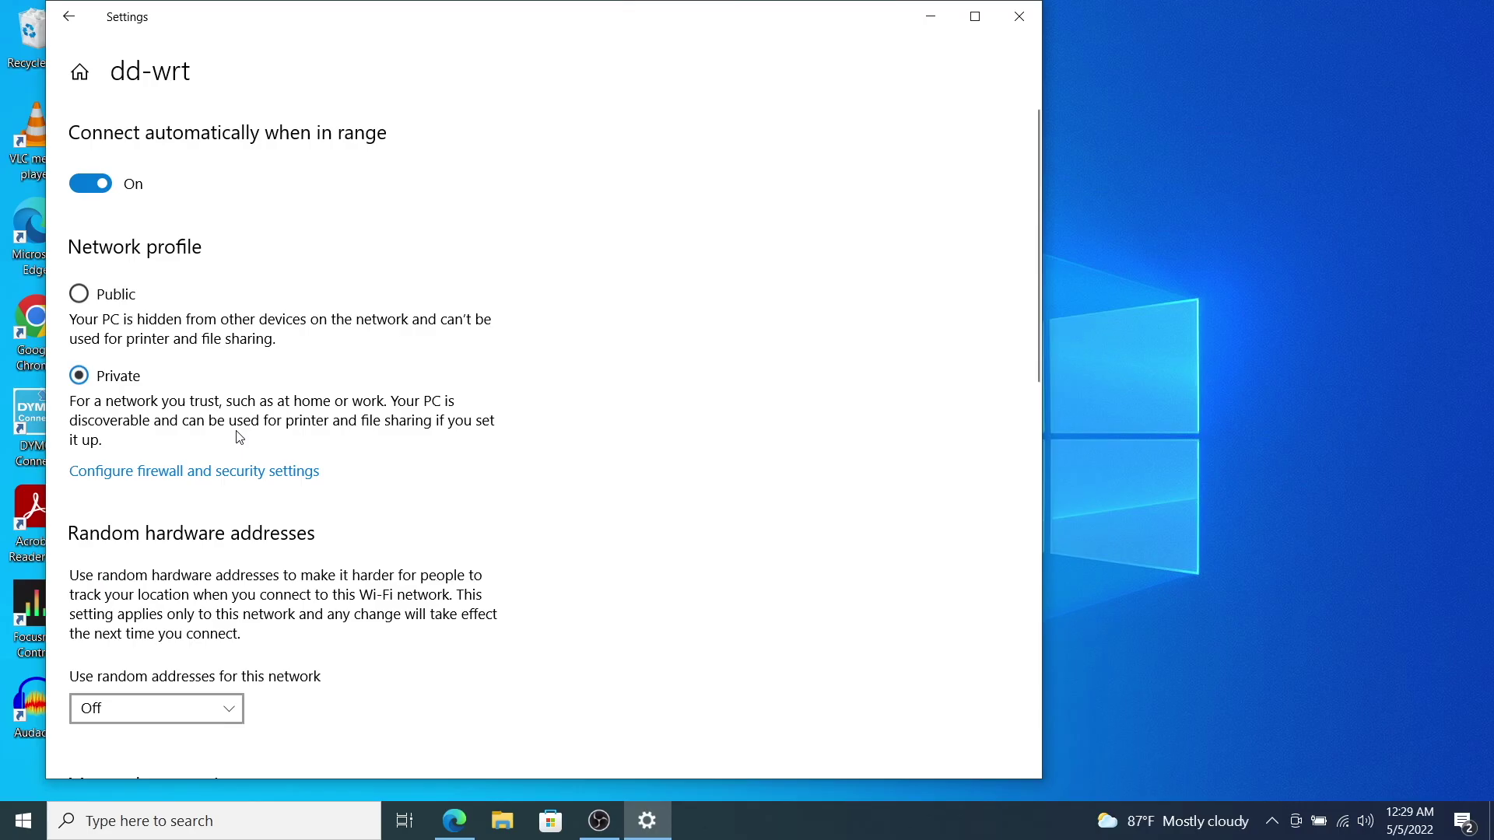
pyautogui.scroll(-5, 493, 487)
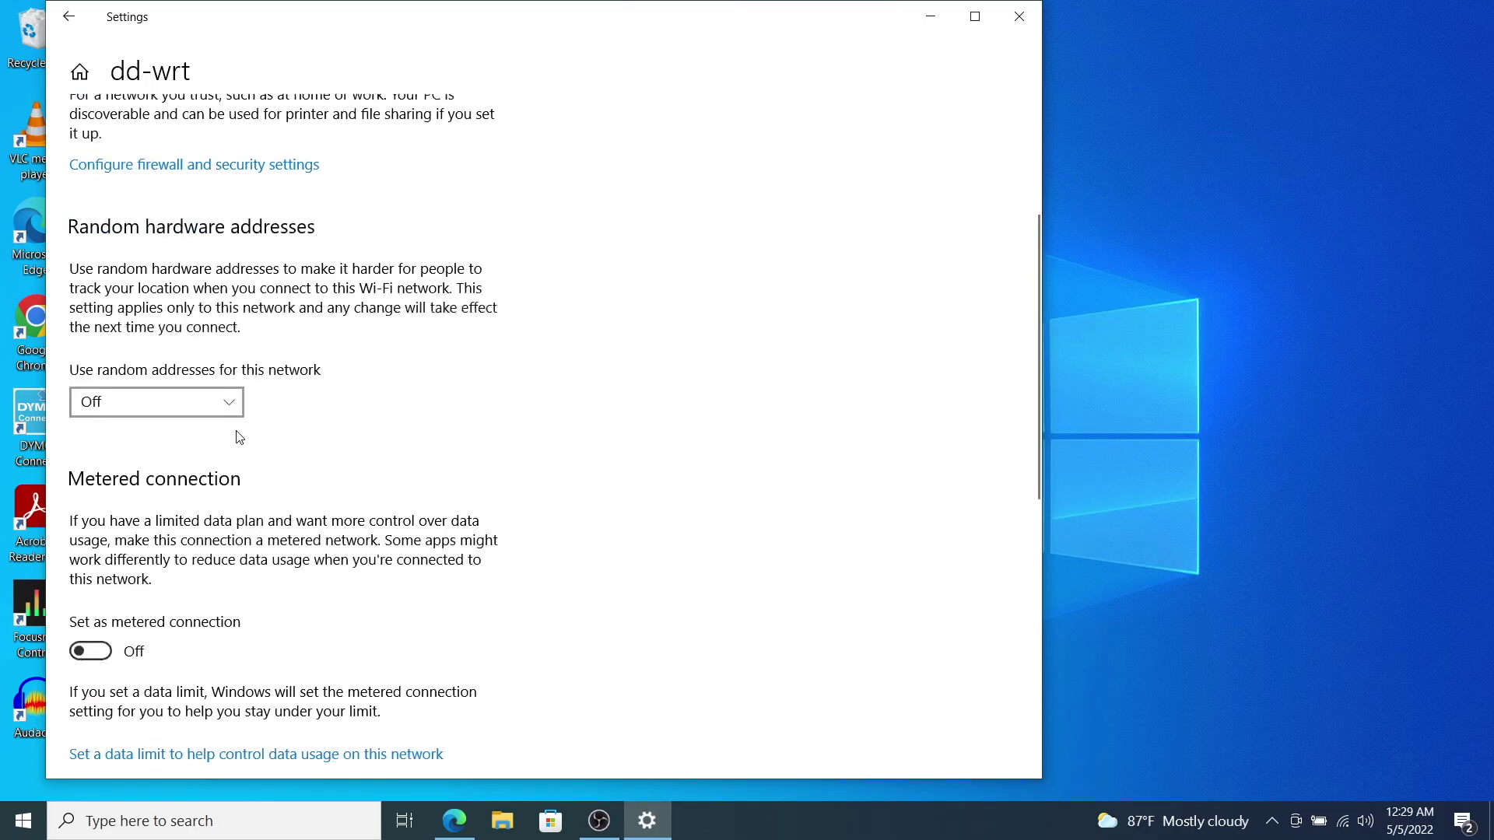
pyautogui.scroll(-6, 238, 436)
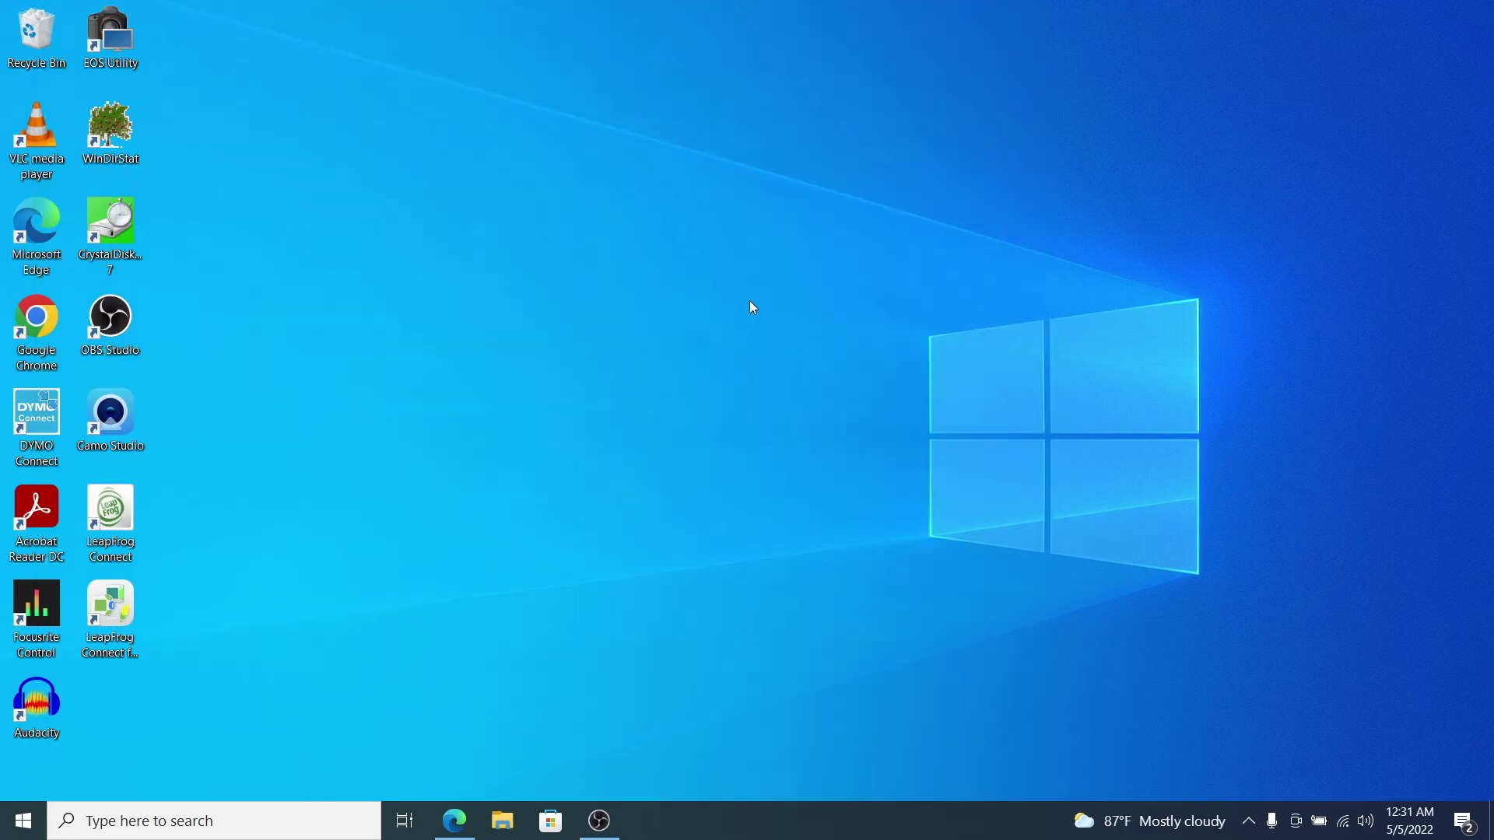
# Step: Create a desktop folder named Windows-share and open its Properties
pyautogui.rightClick(648, 330)
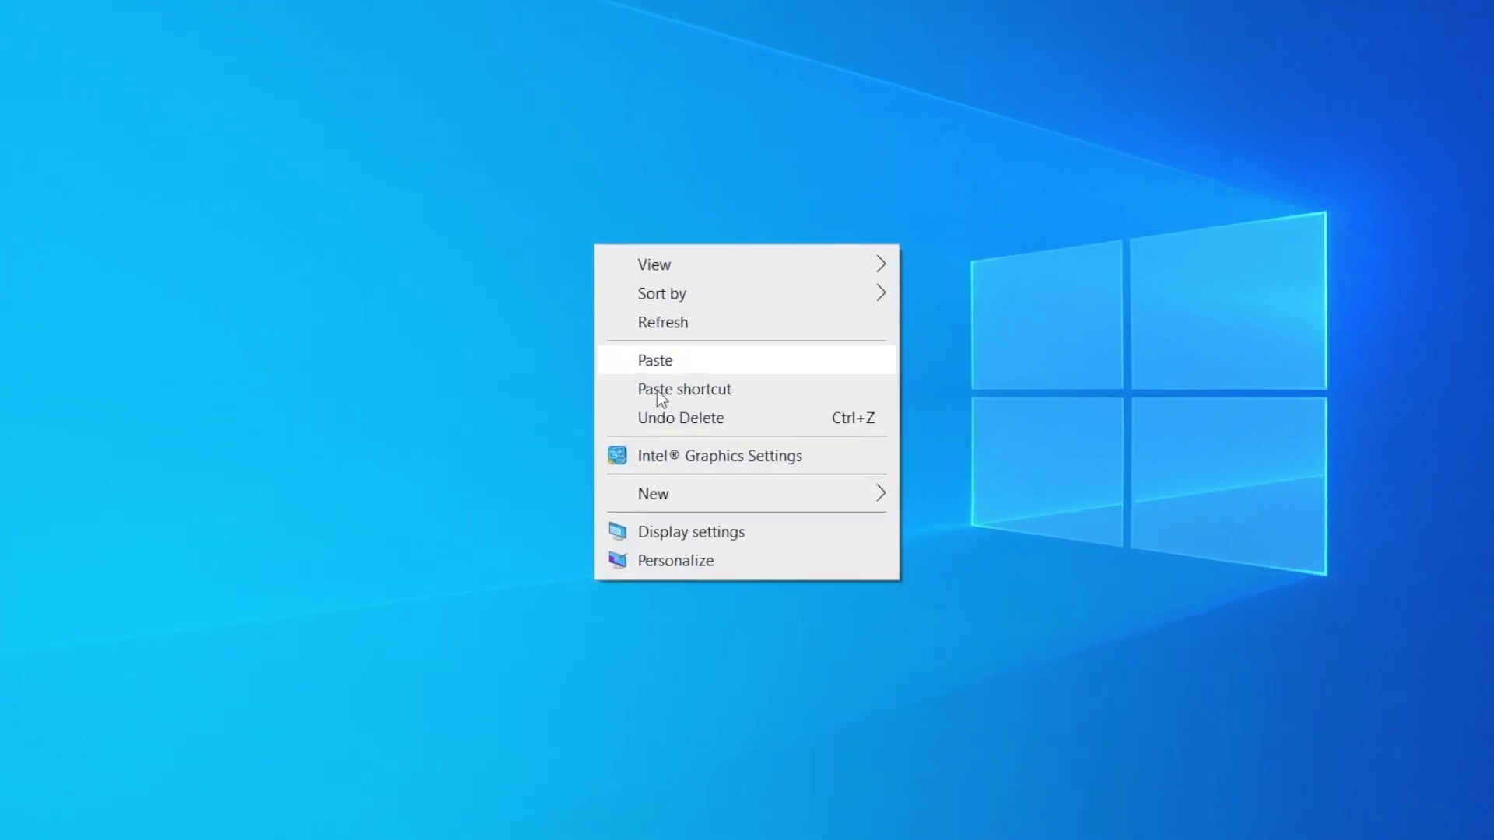
pyautogui.moveTo(754, 505)
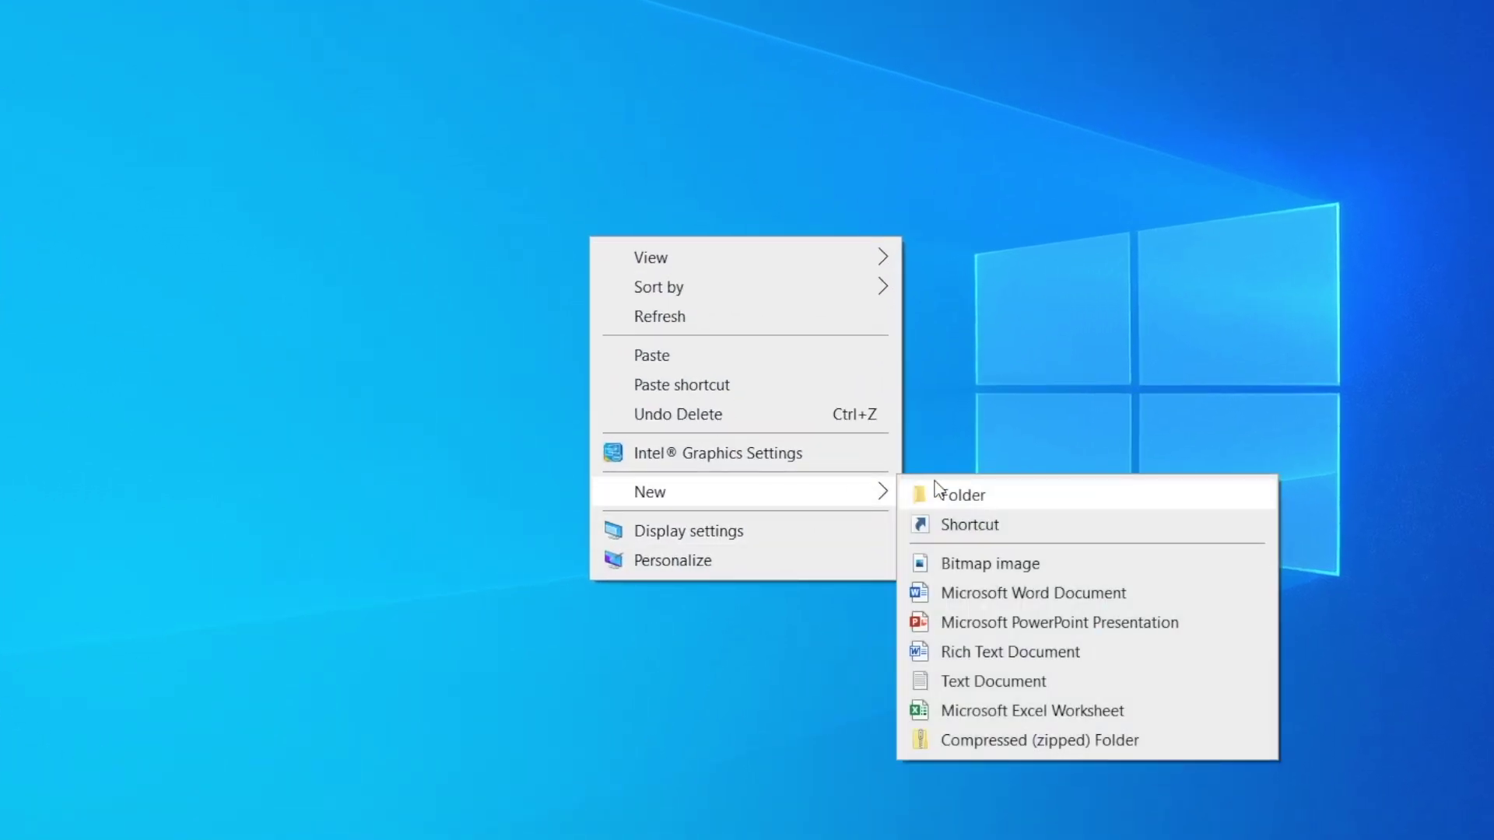
pyautogui.click(955, 490)
pyautogui.write('W')
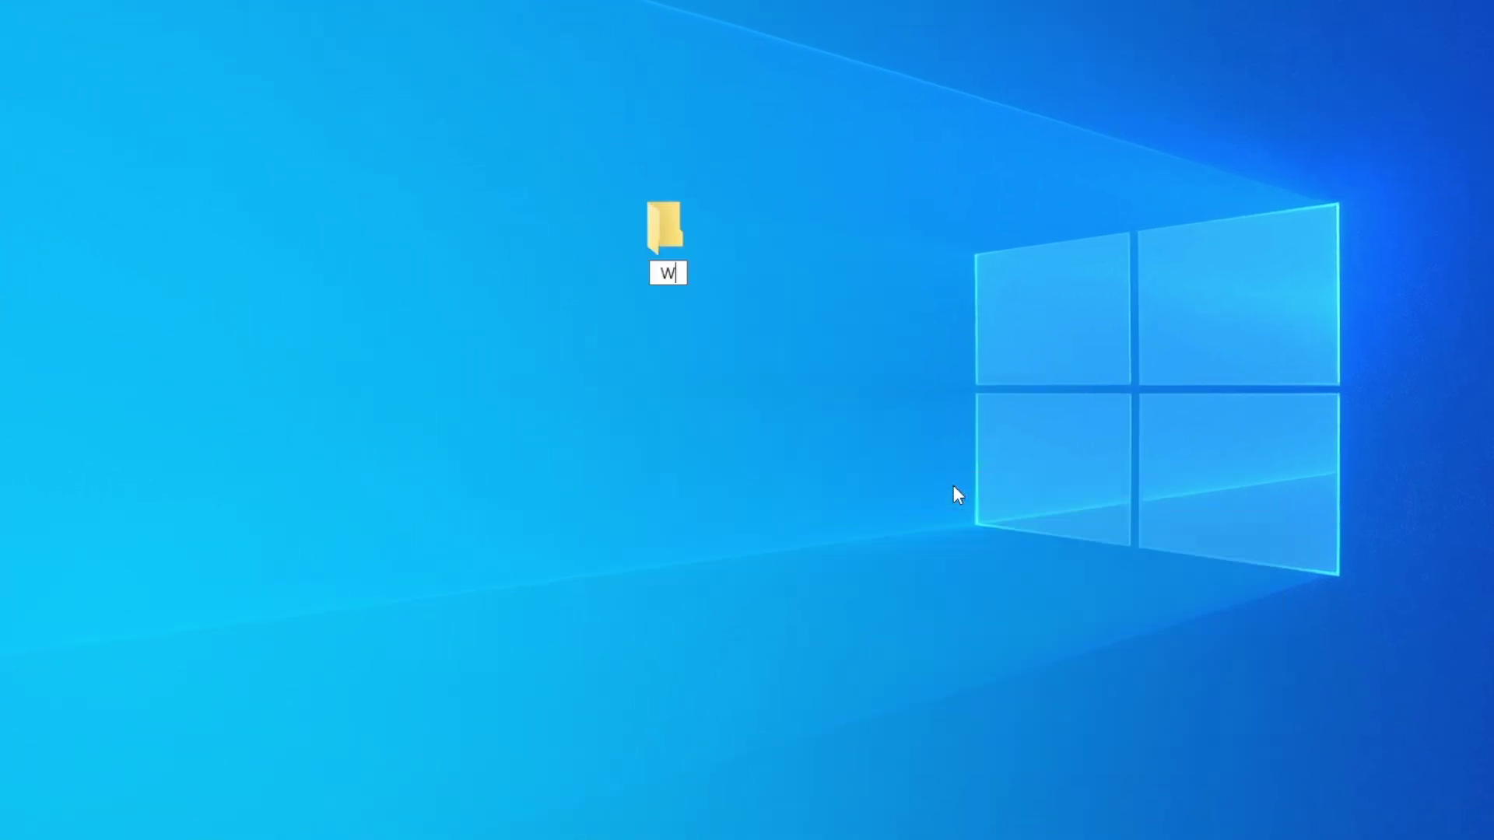
pyautogui.write('indows-share')
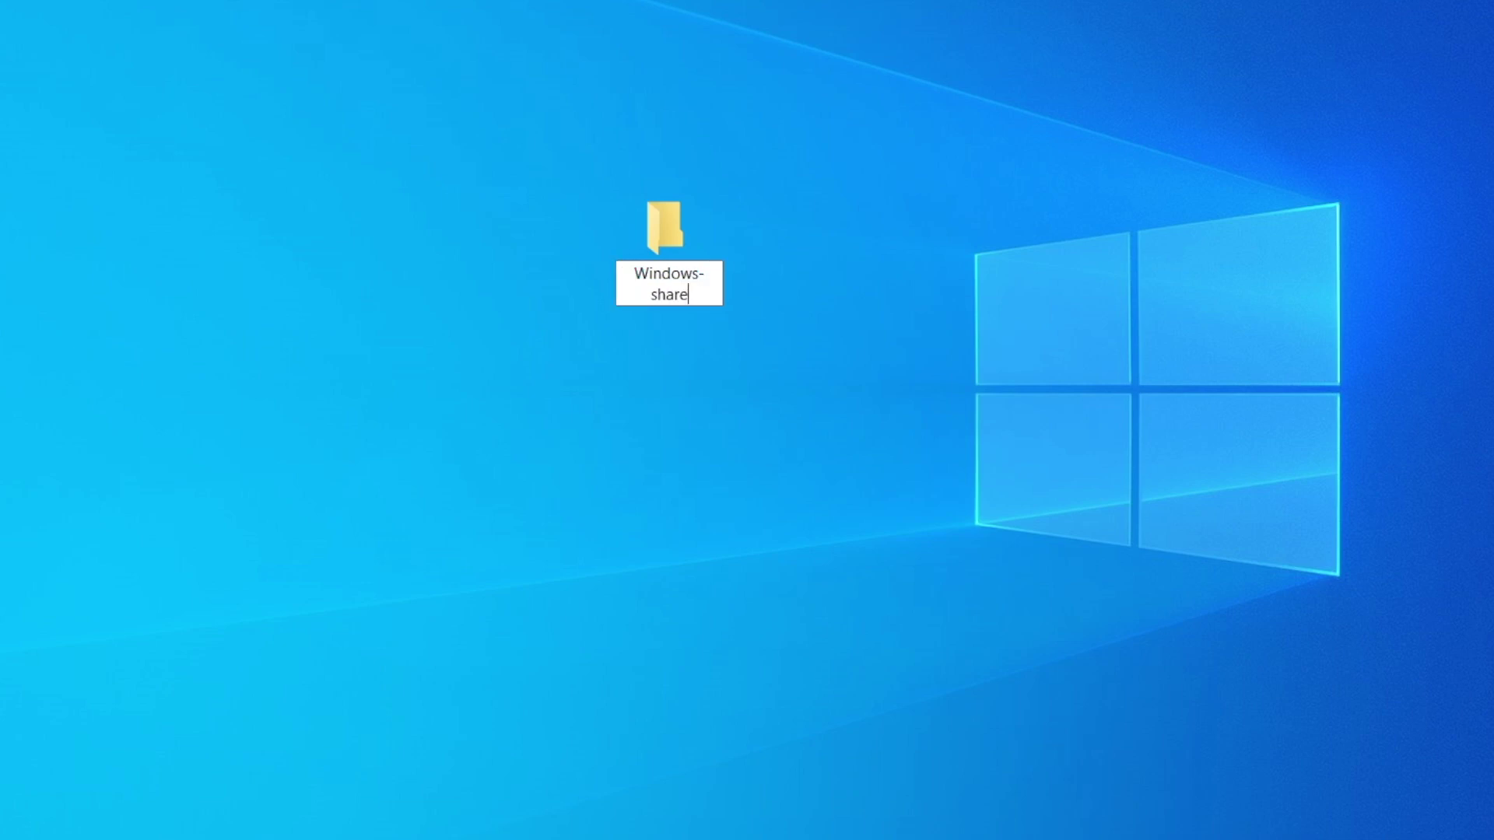
pyautogui.press('Return')
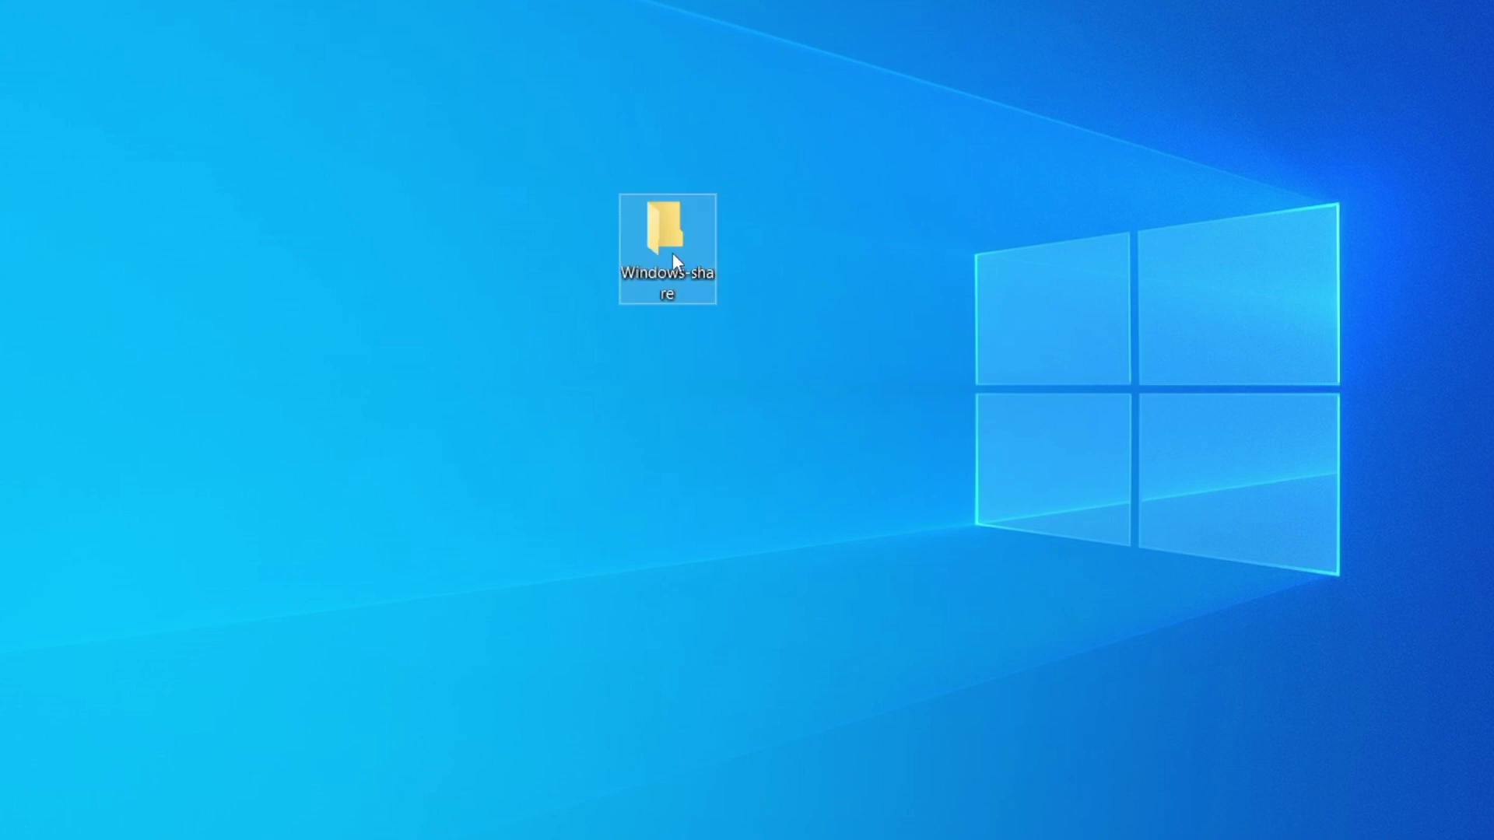
pyautogui.rightClick(663, 244)
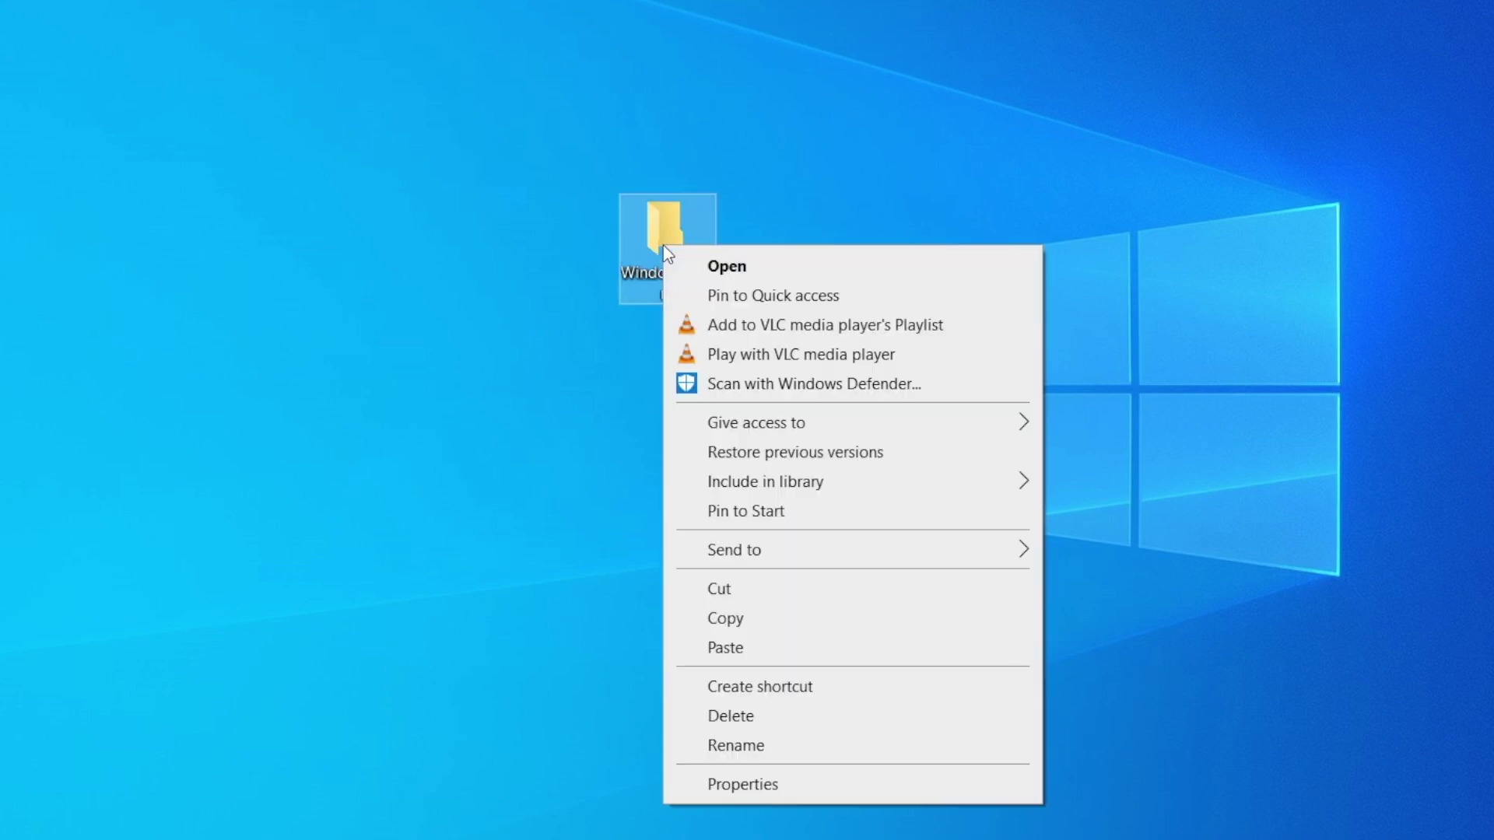
pyautogui.click(778, 787)
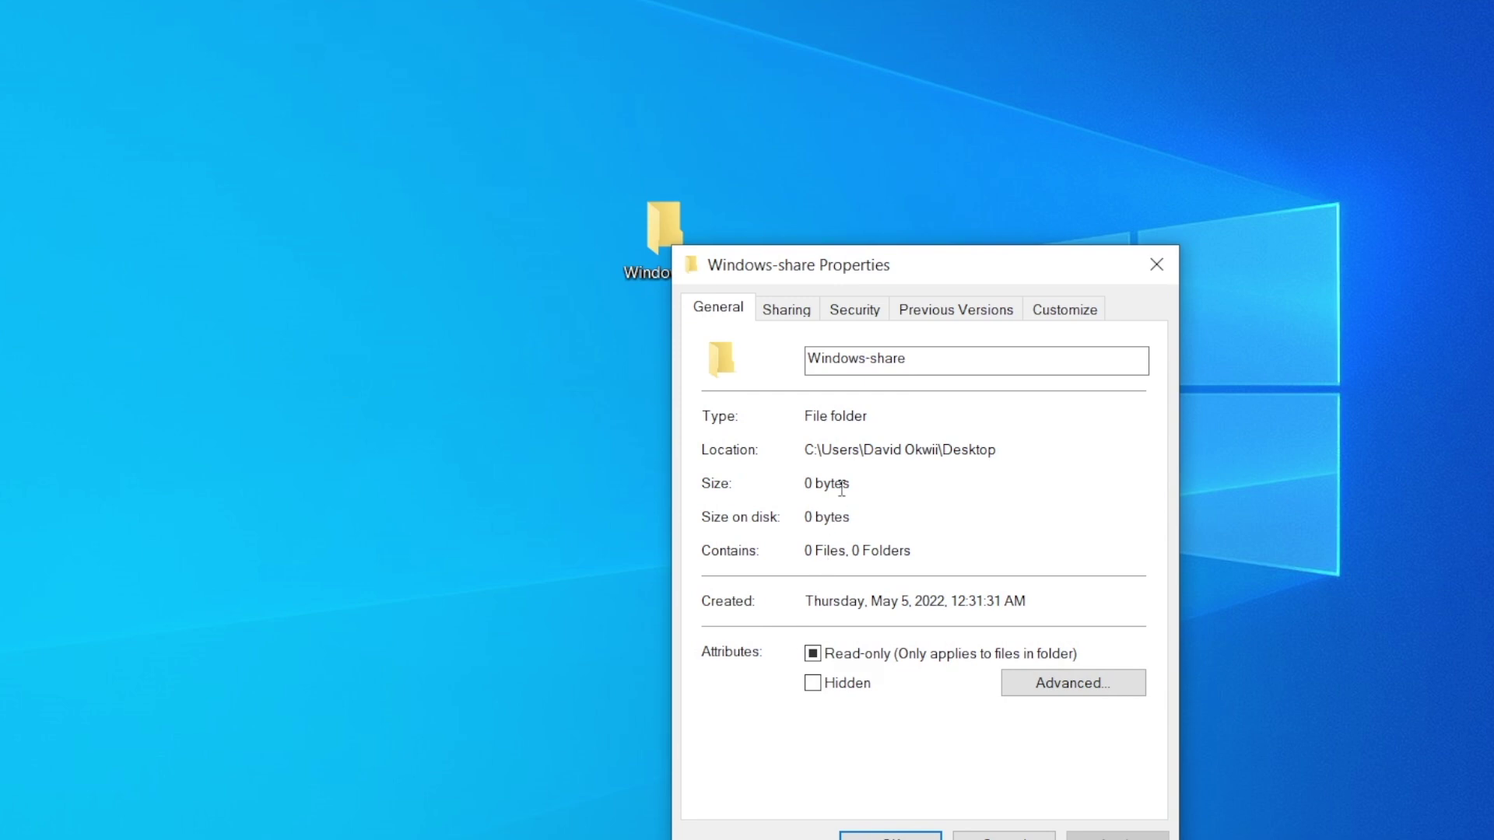
# Step: Share the Windows-share folder with the listed people from the Sharing tab, then close Properties
pyautogui.click(792, 313)
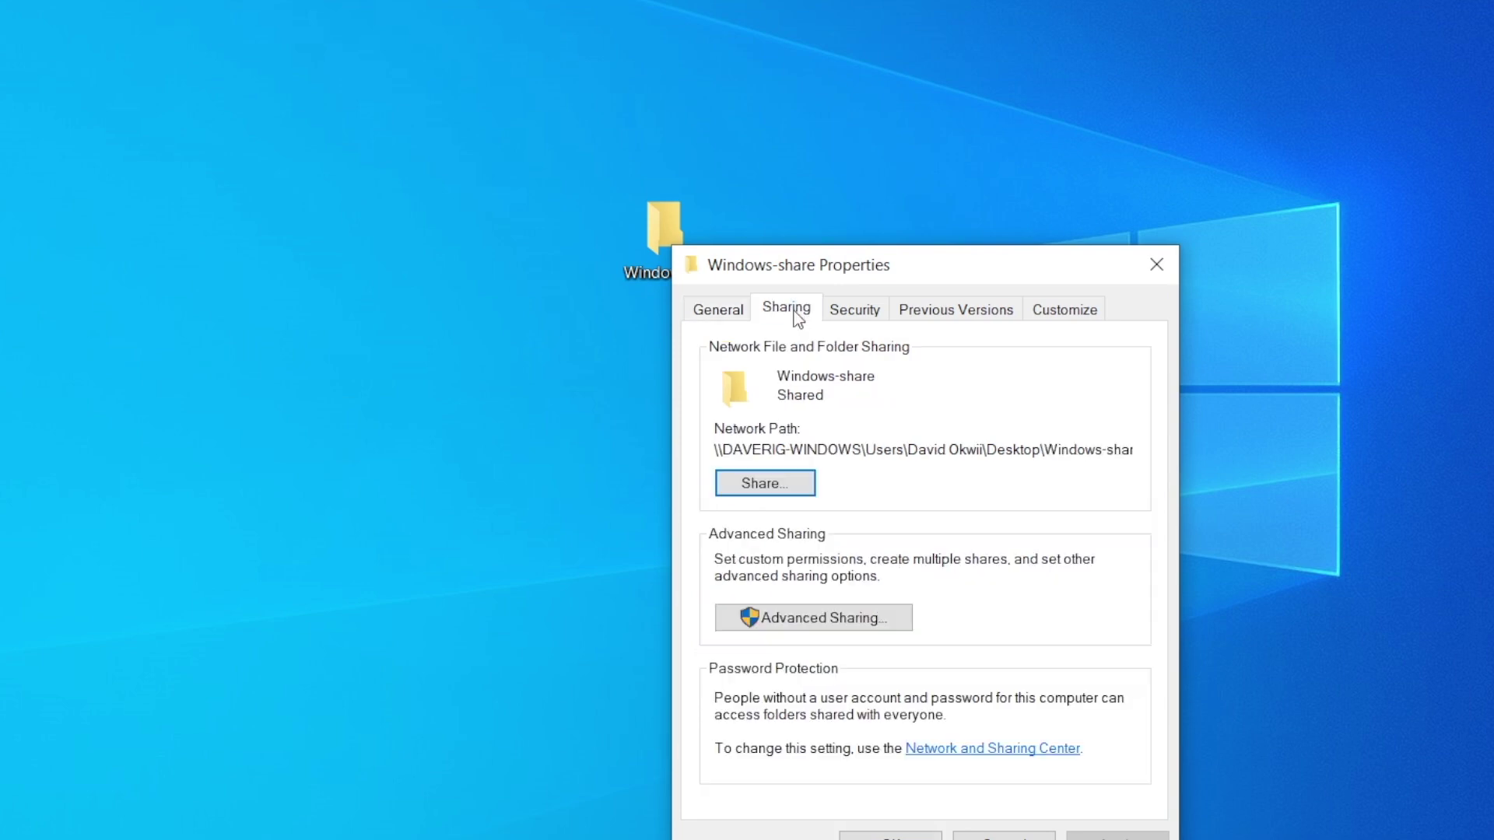
pyautogui.click(780, 484)
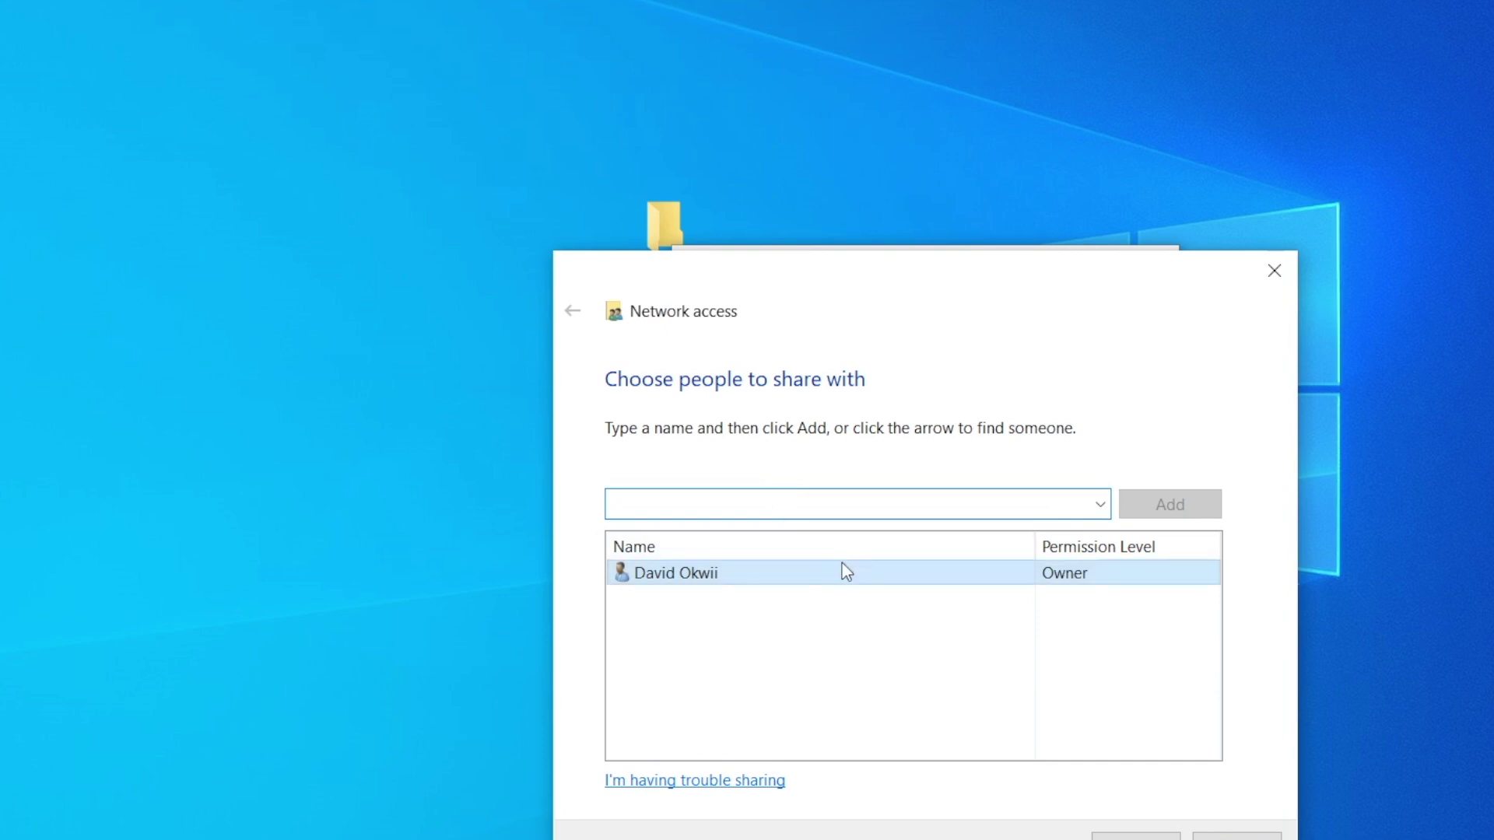
pyautogui.click(856, 580)
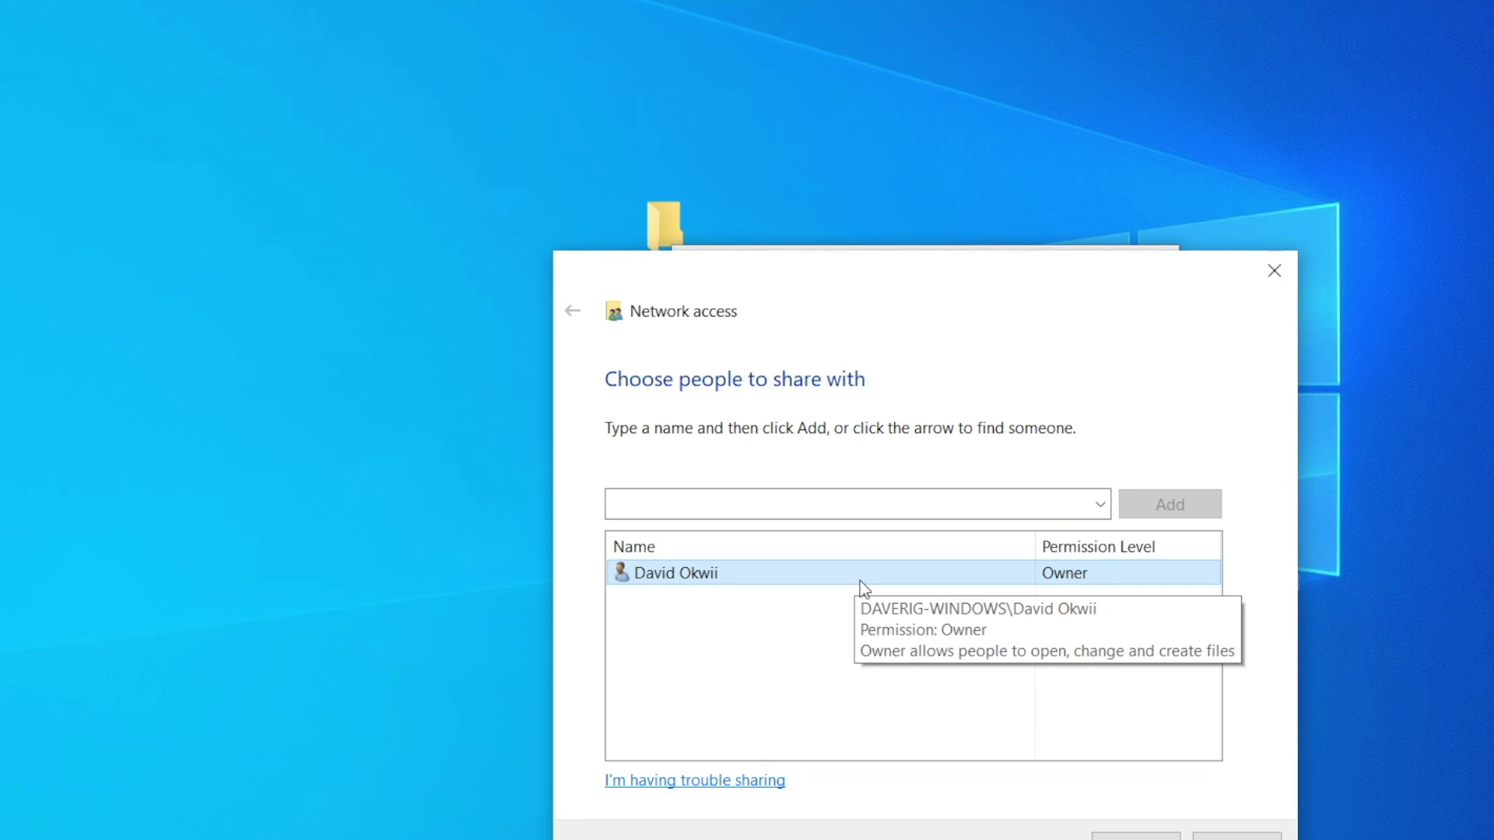
pyautogui.click(1128, 836)
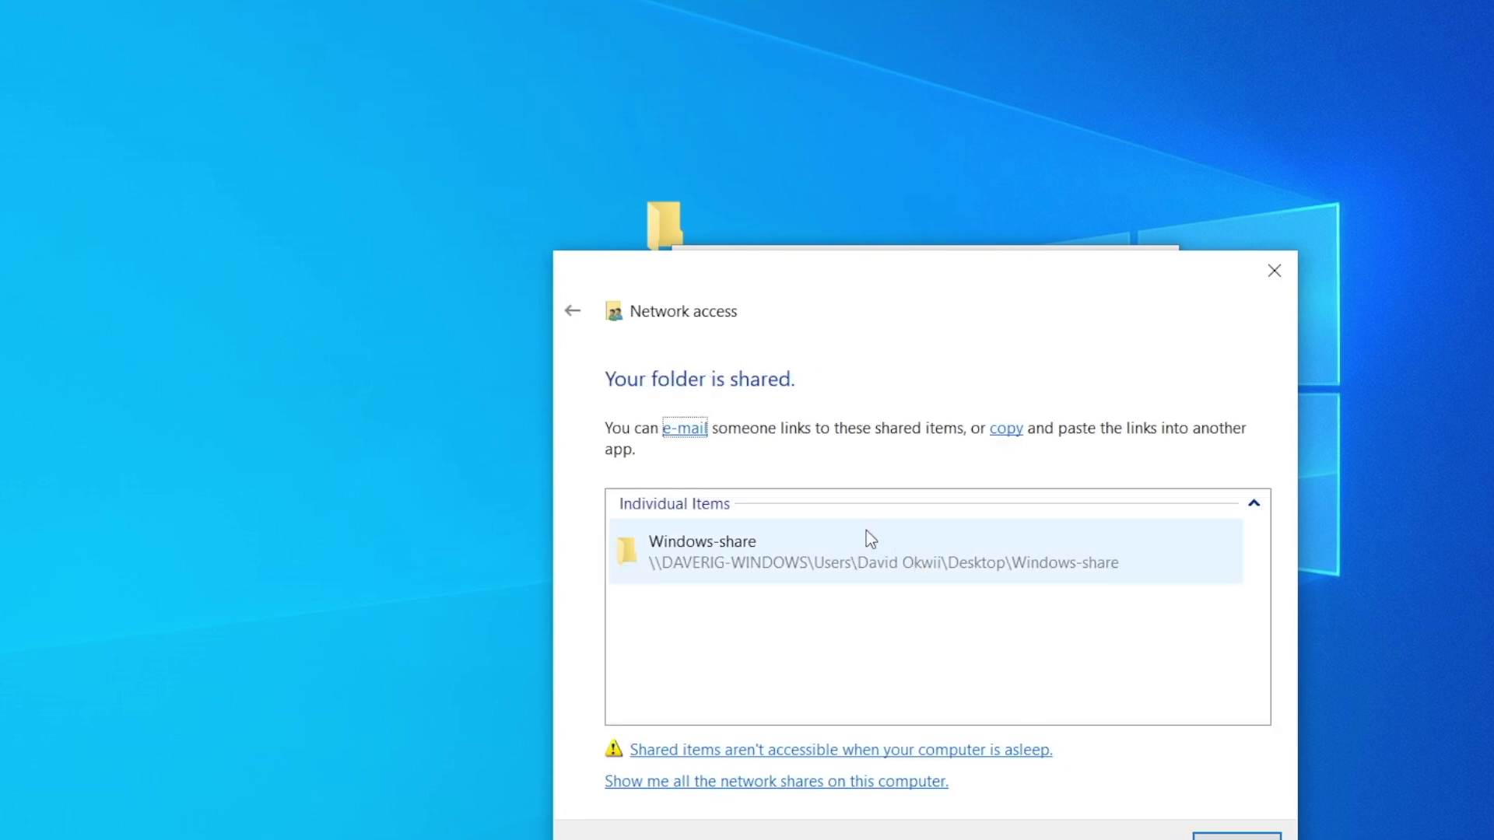
pyautogui.click(873, 543)
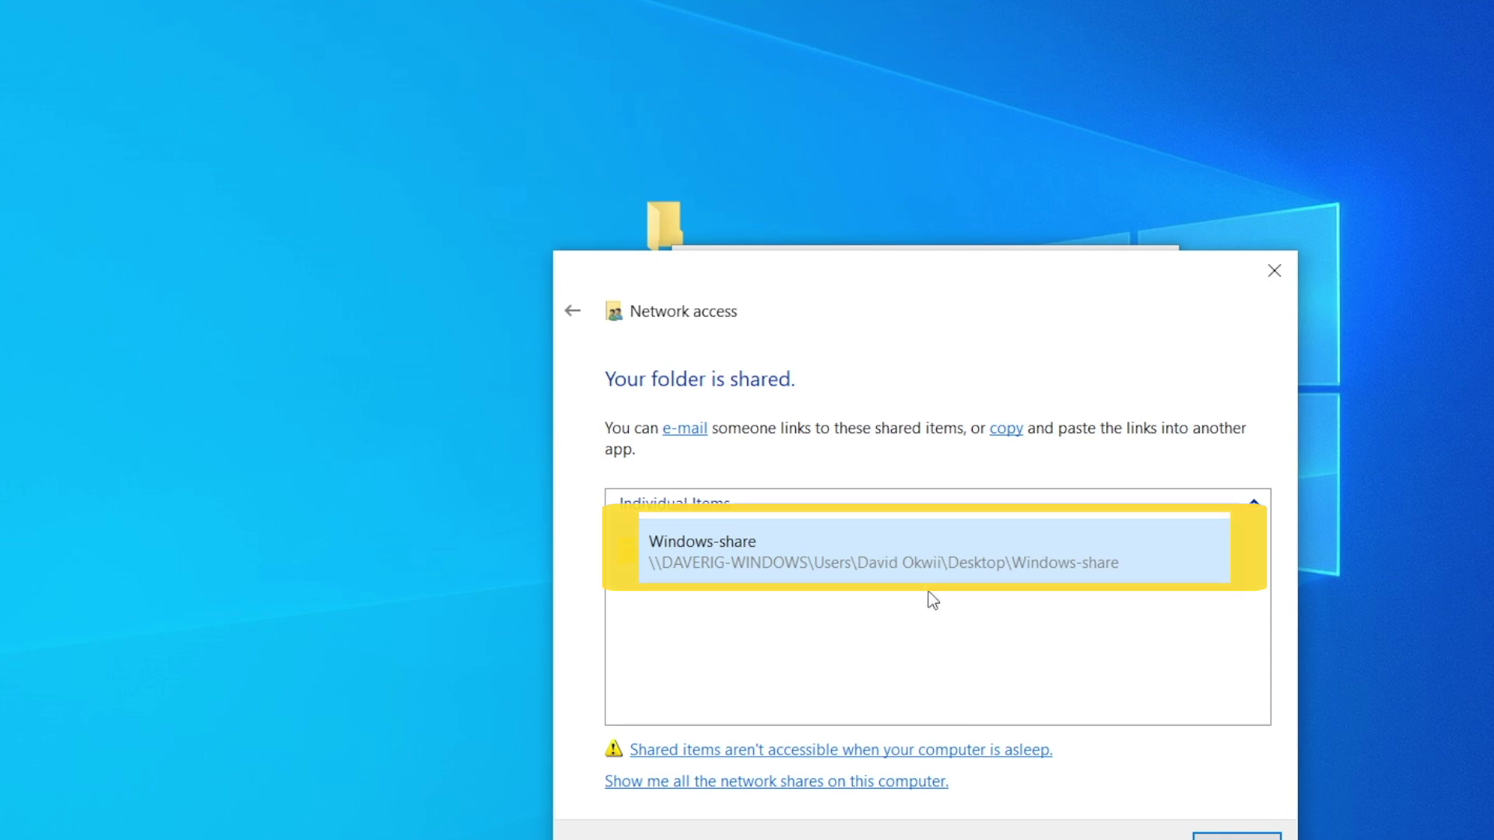
pyautogui.press('Tab')
pyautogui.press('Tab')
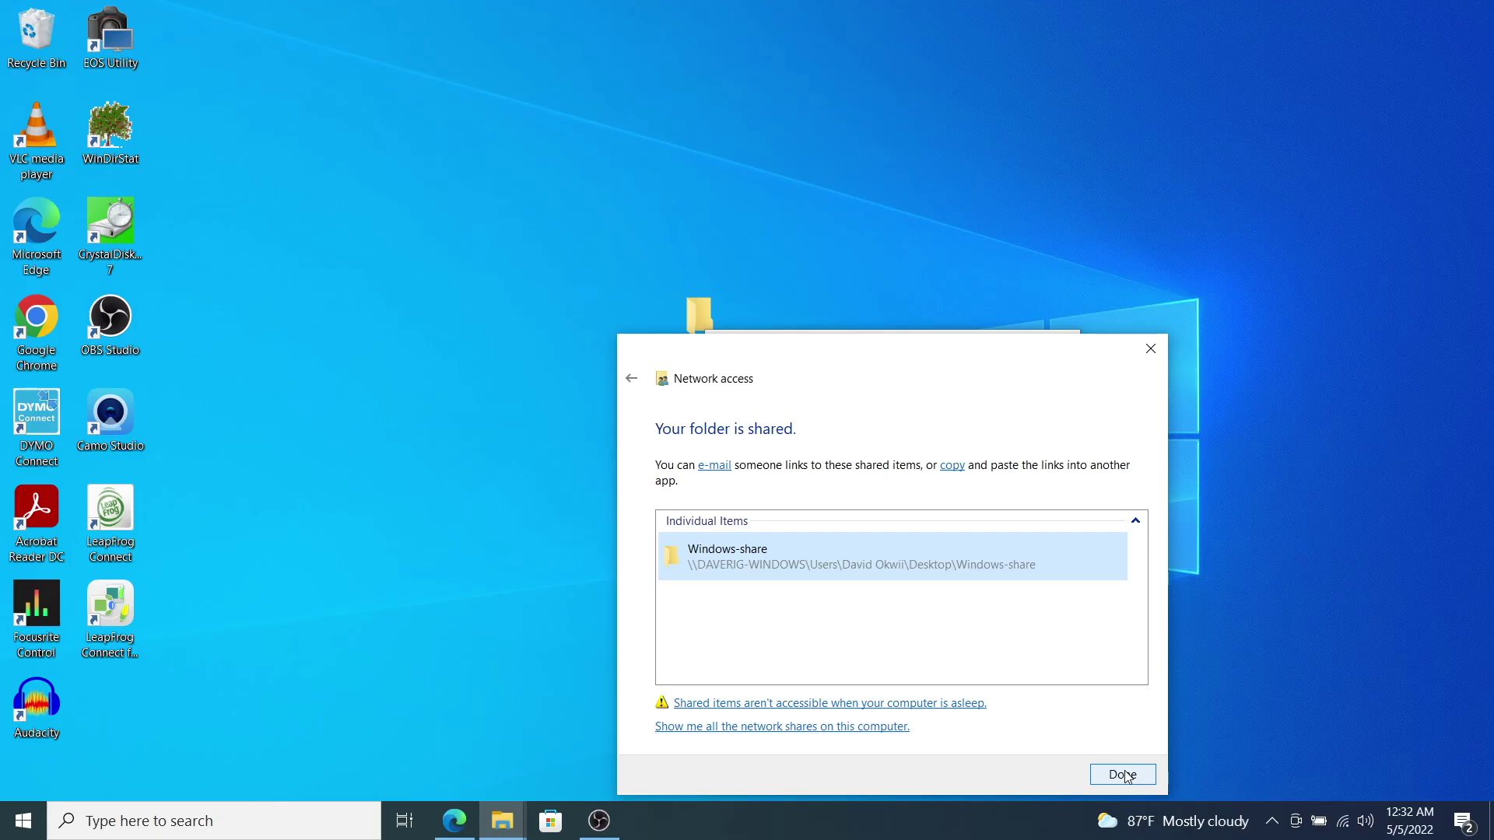
pyautogui.click(1238, 838)
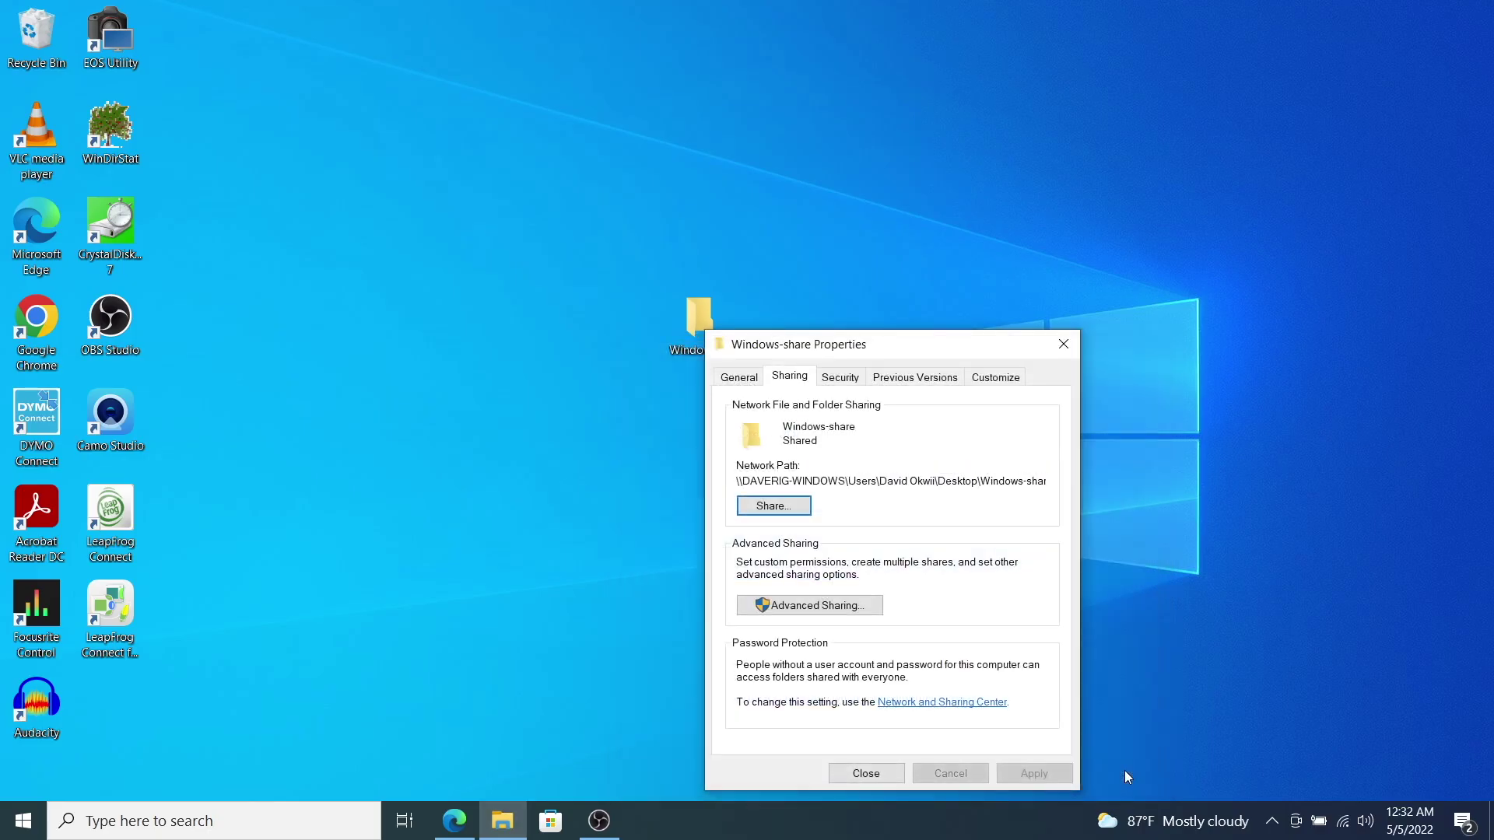
pyautogui.click(887, 779)
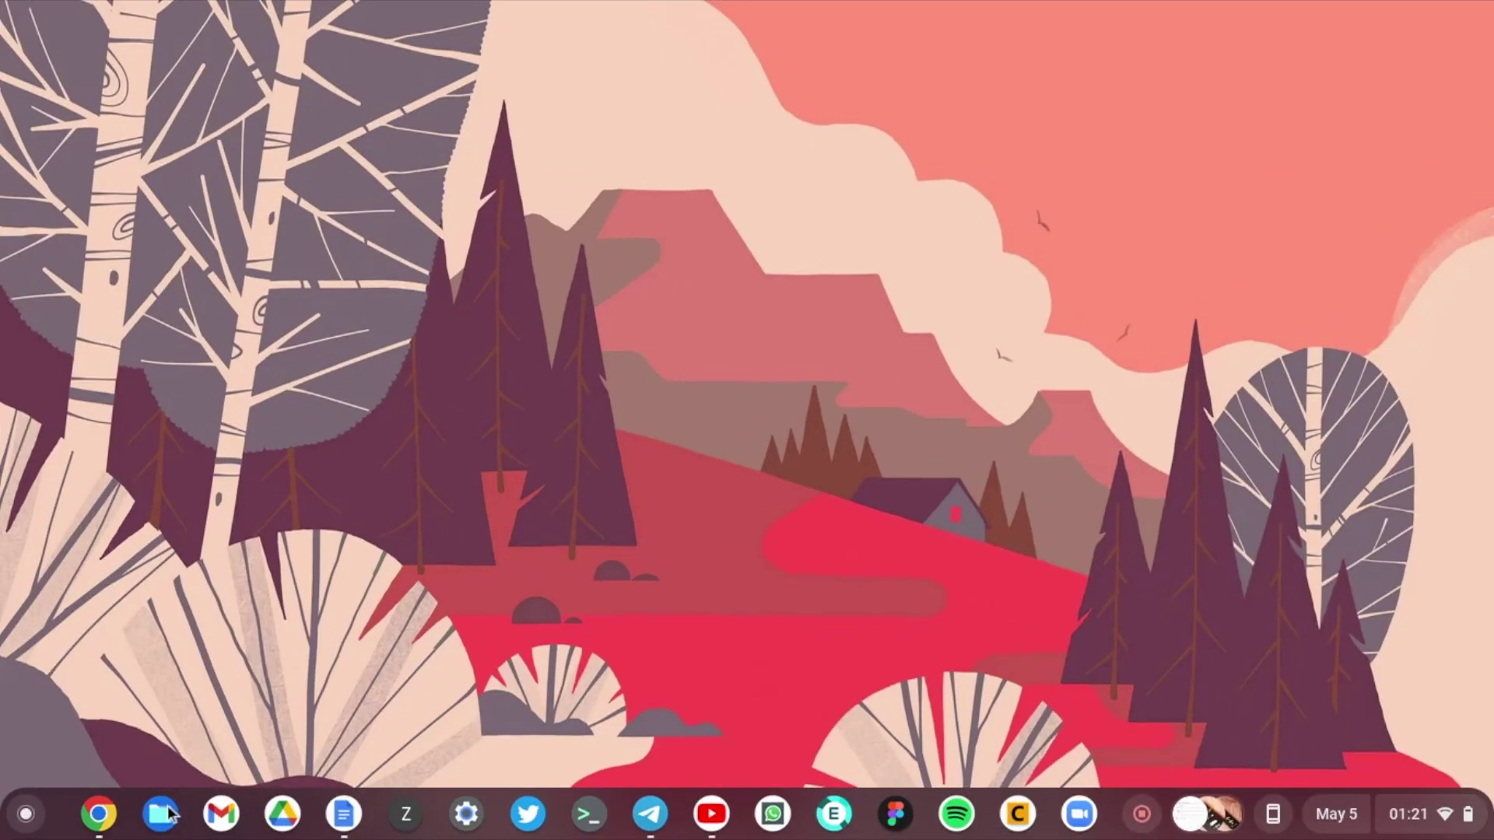
# Step: Bring up the Add SMB file share dialog from Files' More > Services menu
pyautogui.click(165, 813)
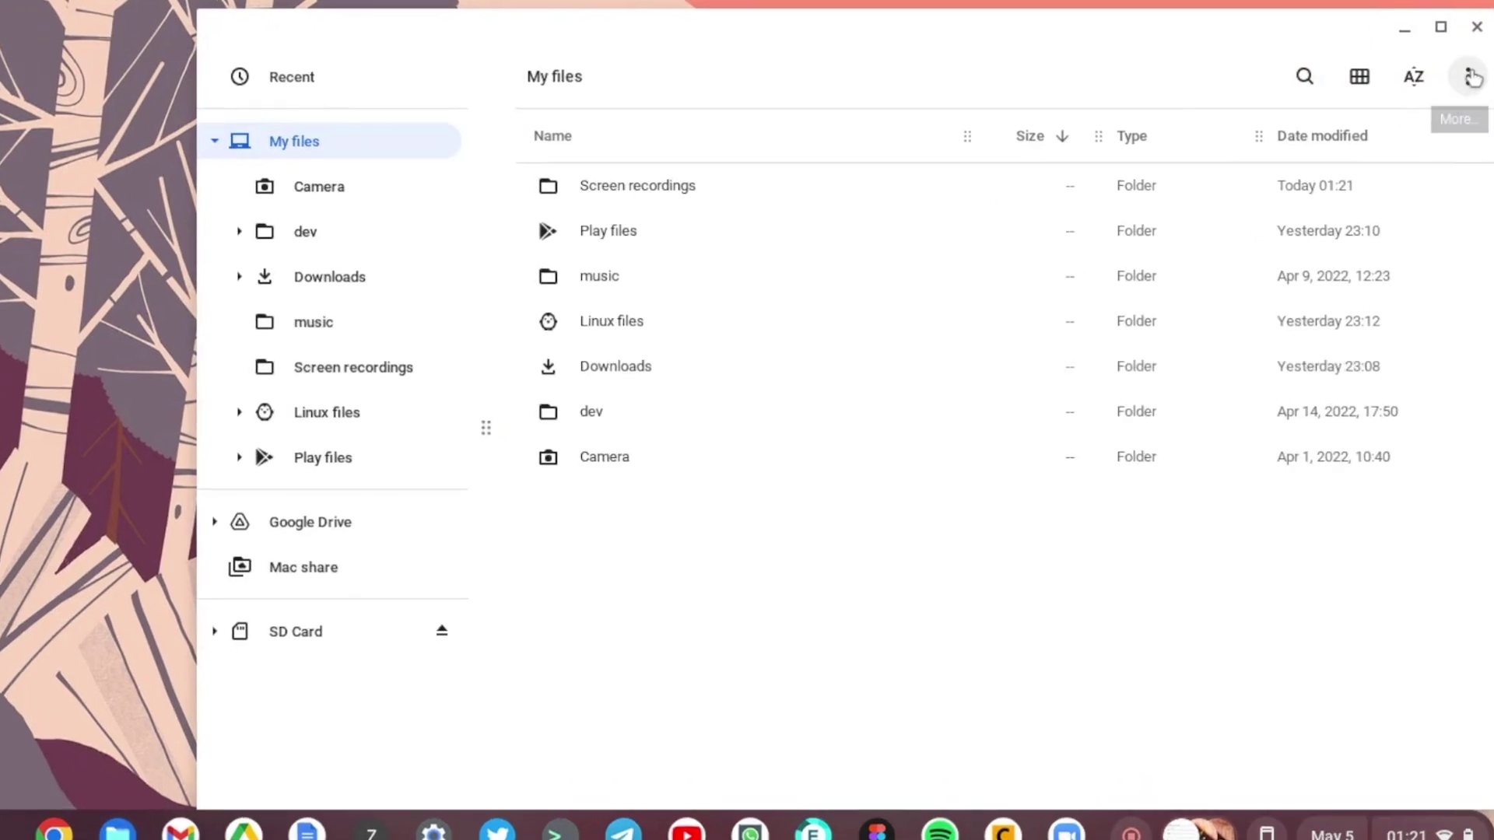
pyautogui.click(1470, 77)
pyautogui.moveTo(1382, 513)
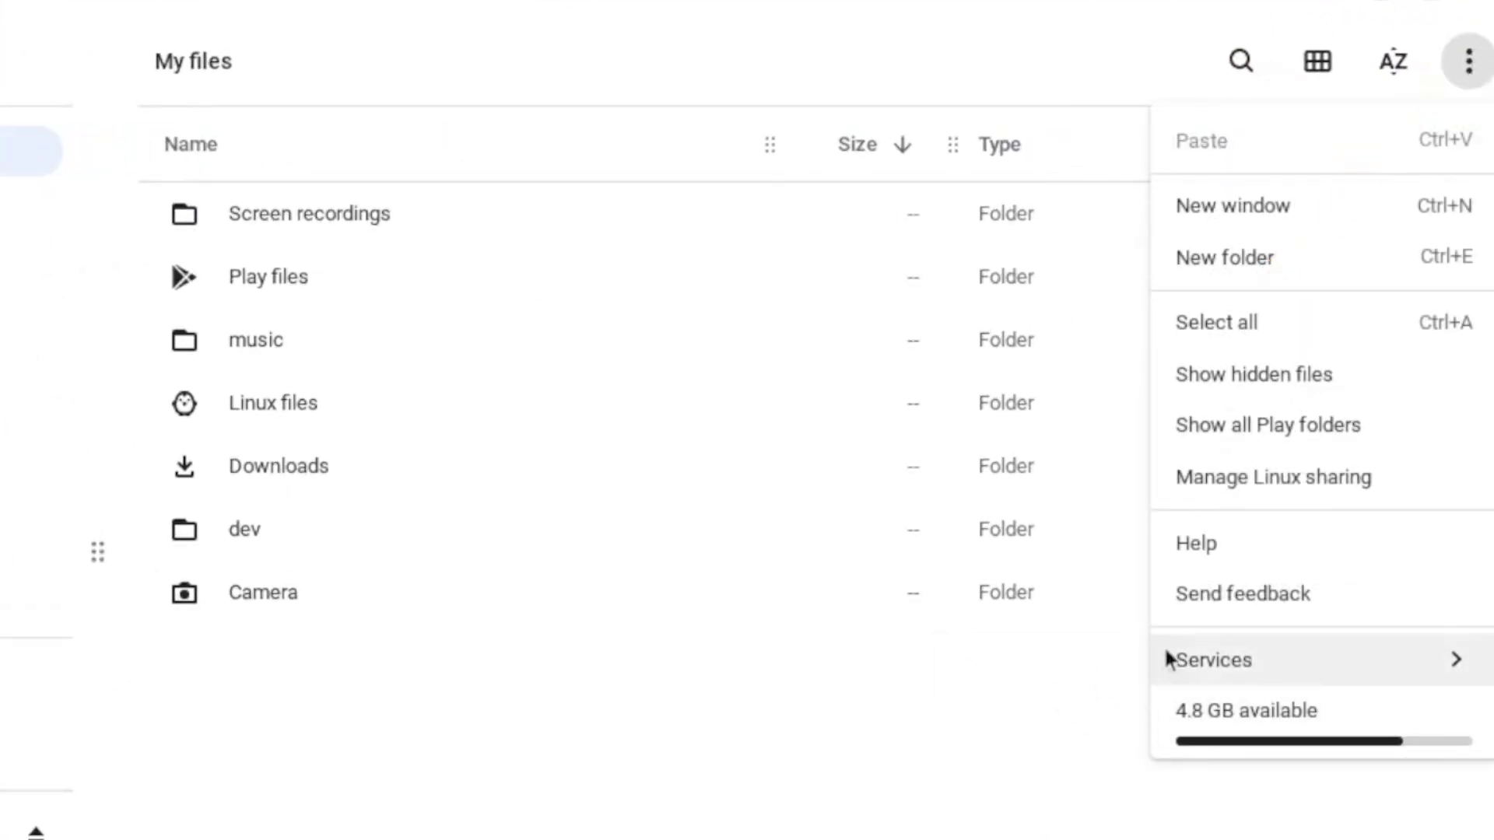
pyautogui.moveTo(1206, 660)
pyautogui.click(1113, 674)
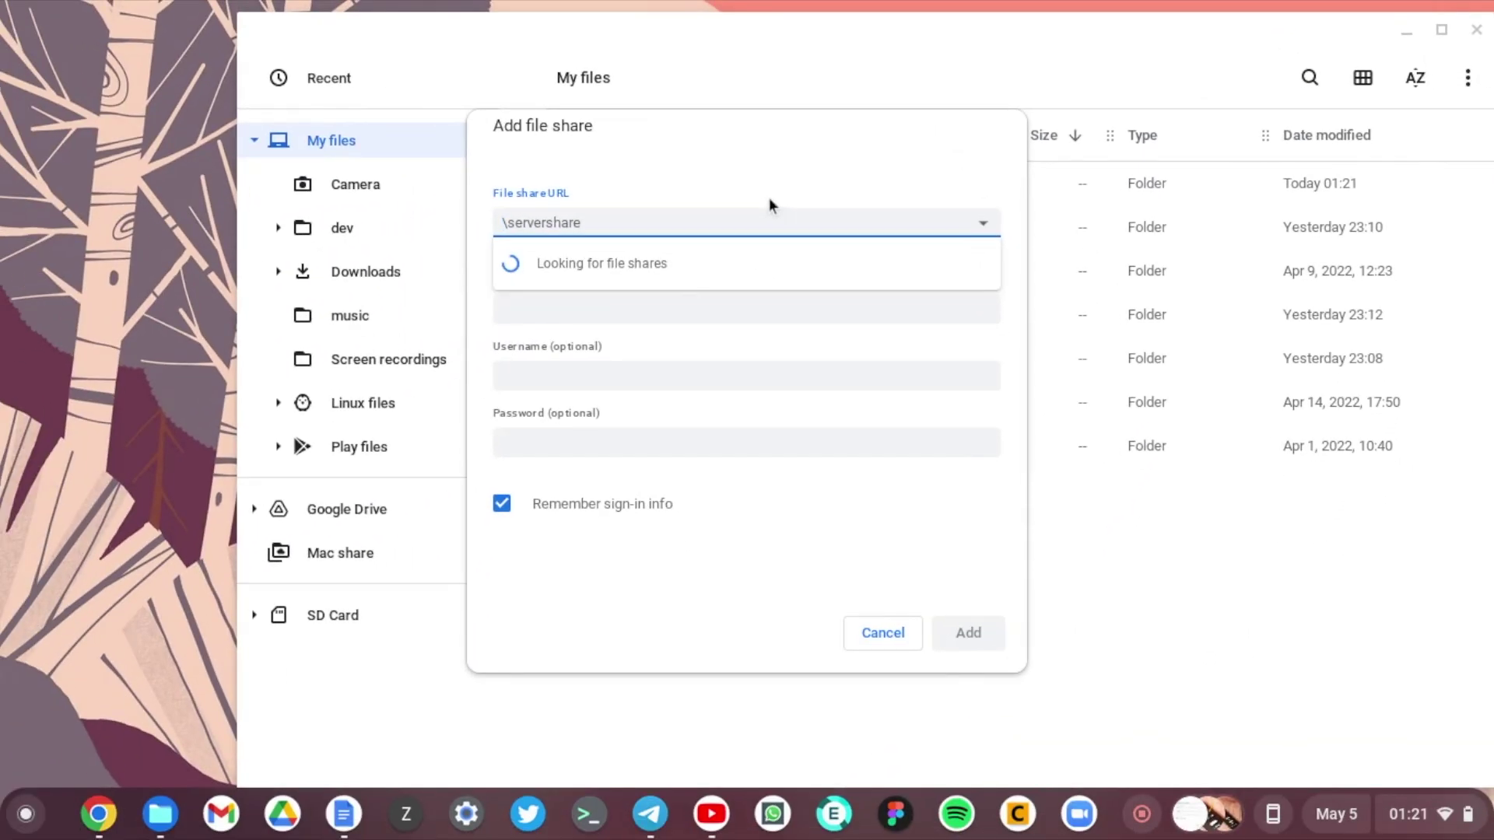
# Step: Paste the smb://192.168.1.107 address, name it Windows-share, enter the sign-in details and add it
pyautogui.moveTo(972, 316); pyautogui.dragTo(368, 318)
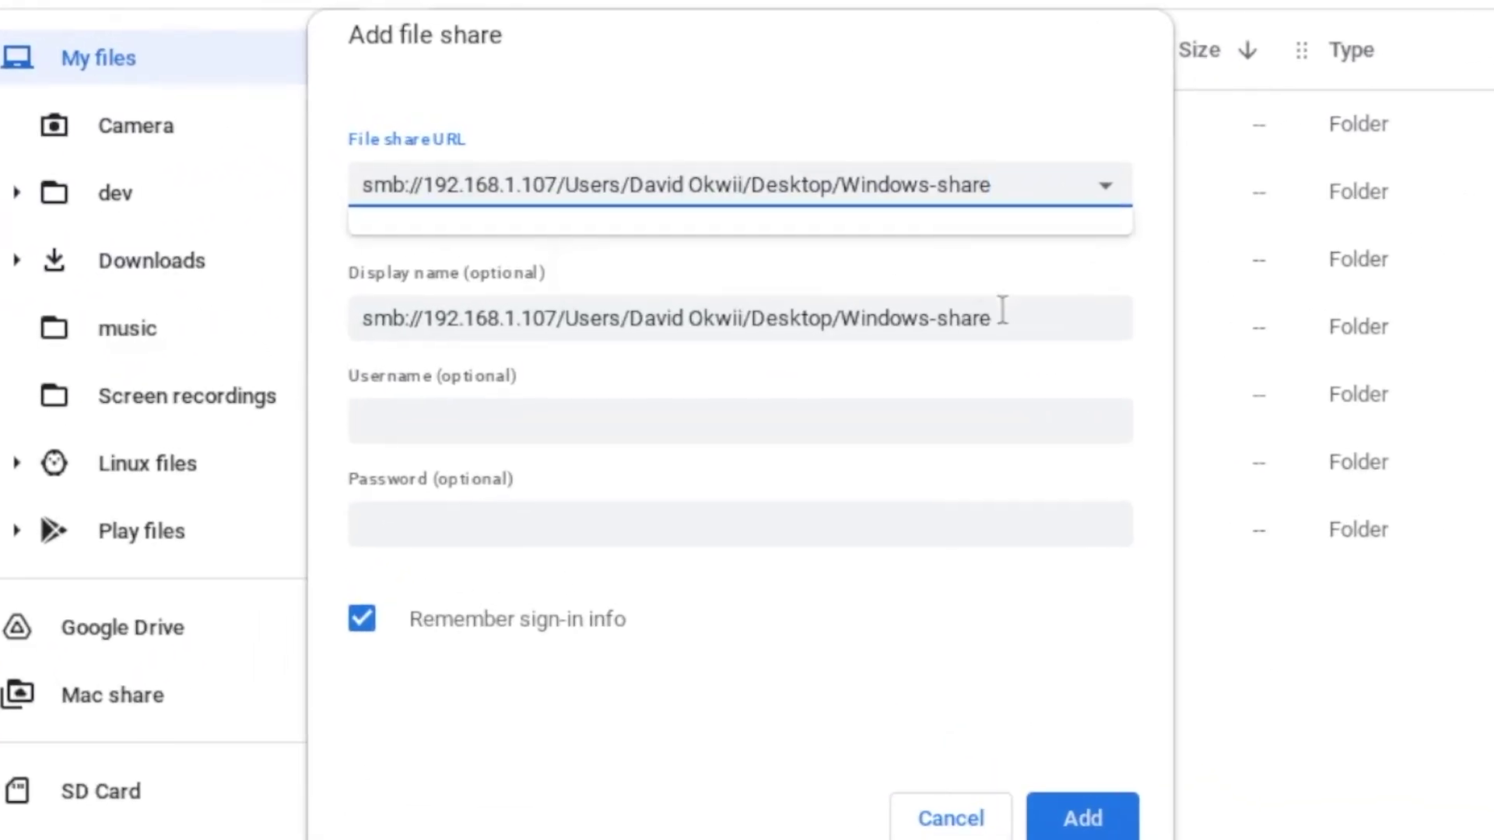
pyautogui.write('Windows-share')
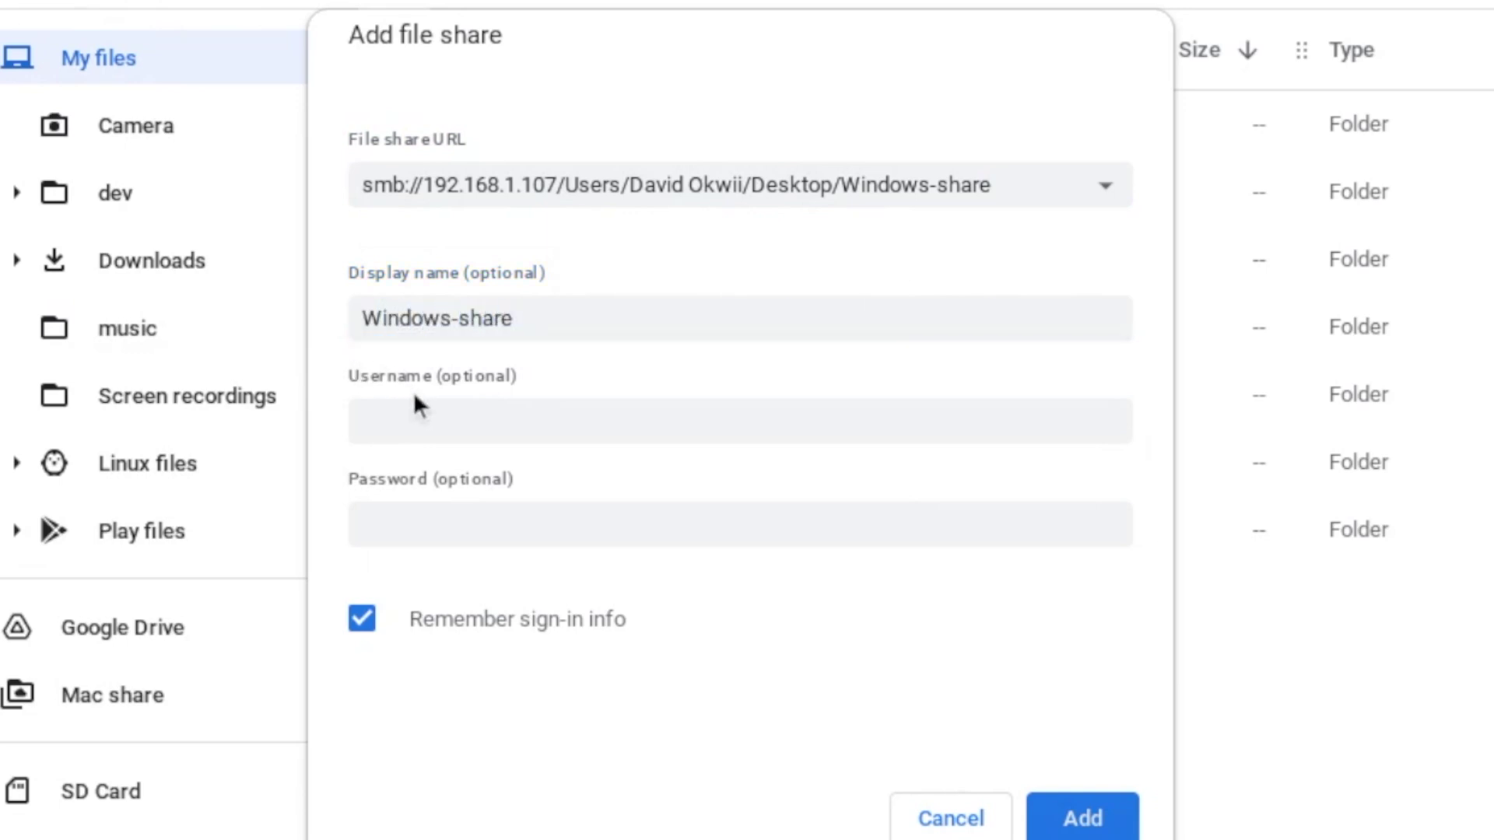
pyautogui.click(436, 412)
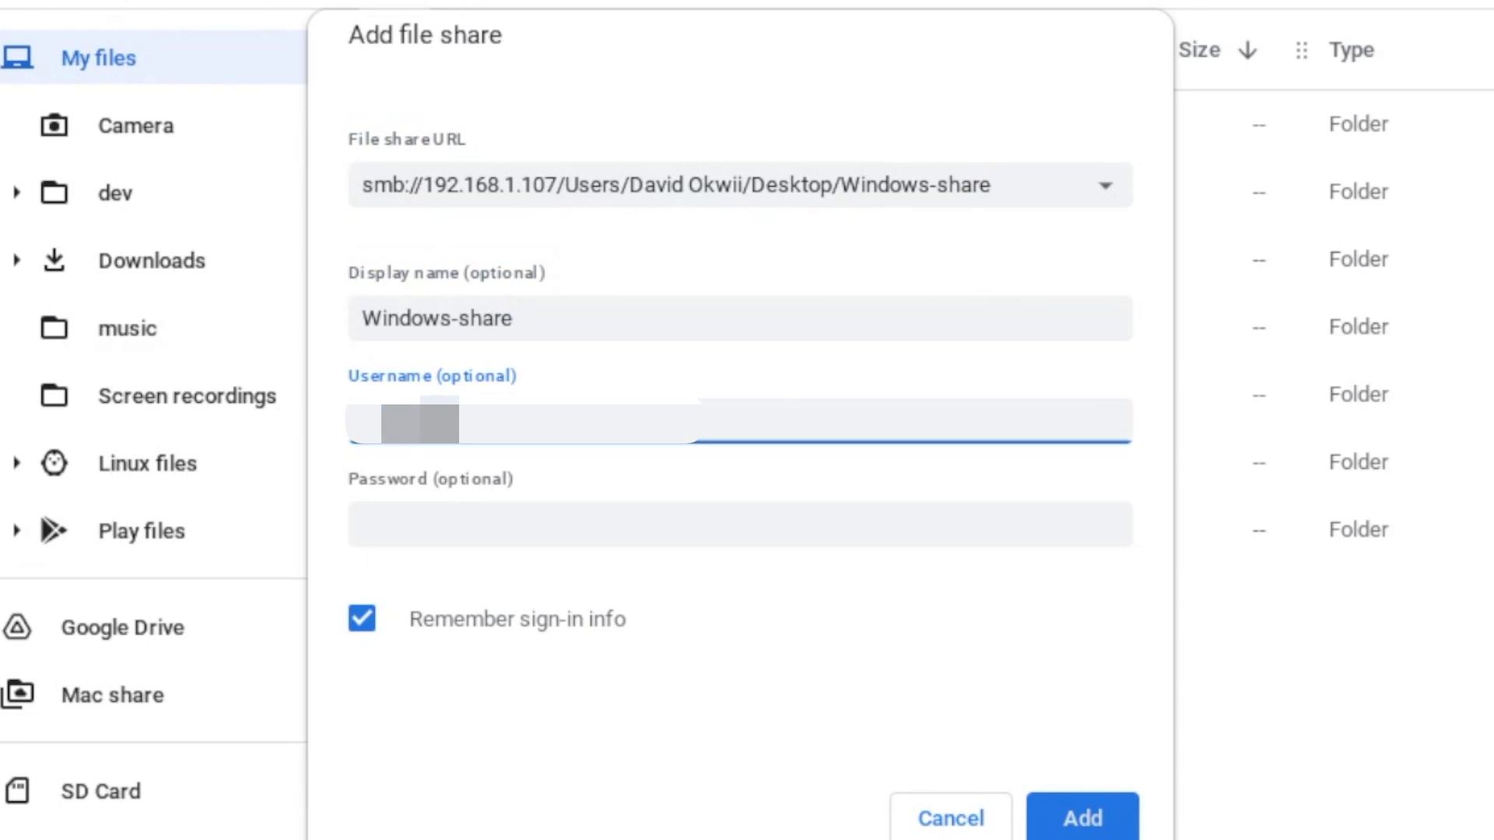
pyautogui.press('Tab')
pyautogui.write('a*******')
pyautogui.press('Return')
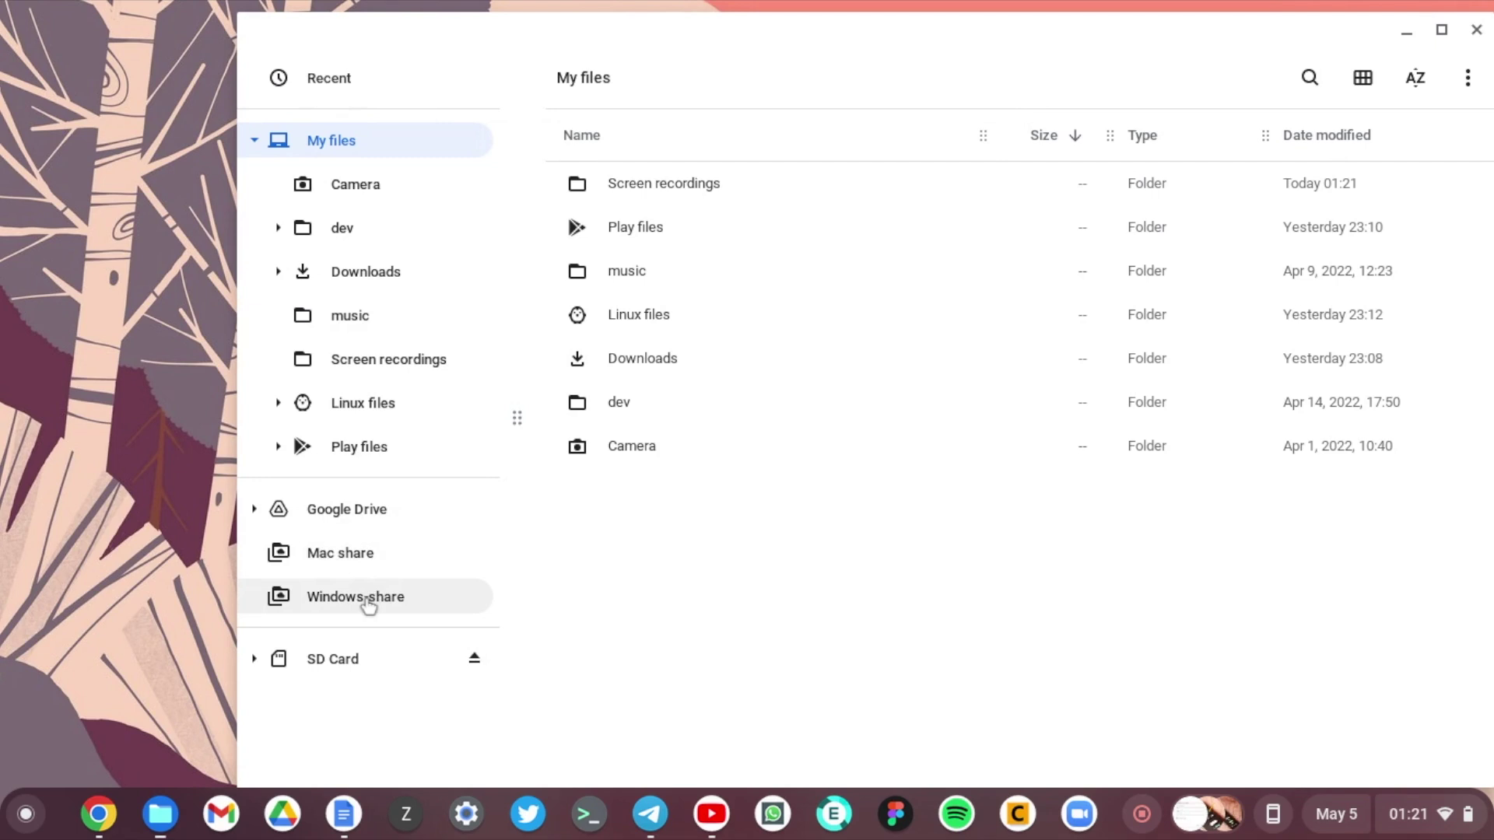
# Step: Open Windows-share, select its four mp4 files, and open a second Files window
pyautogui.click(369, 606)
pyautogui.moveTo(699, 409); pyautogui.dragTo(644, 170)
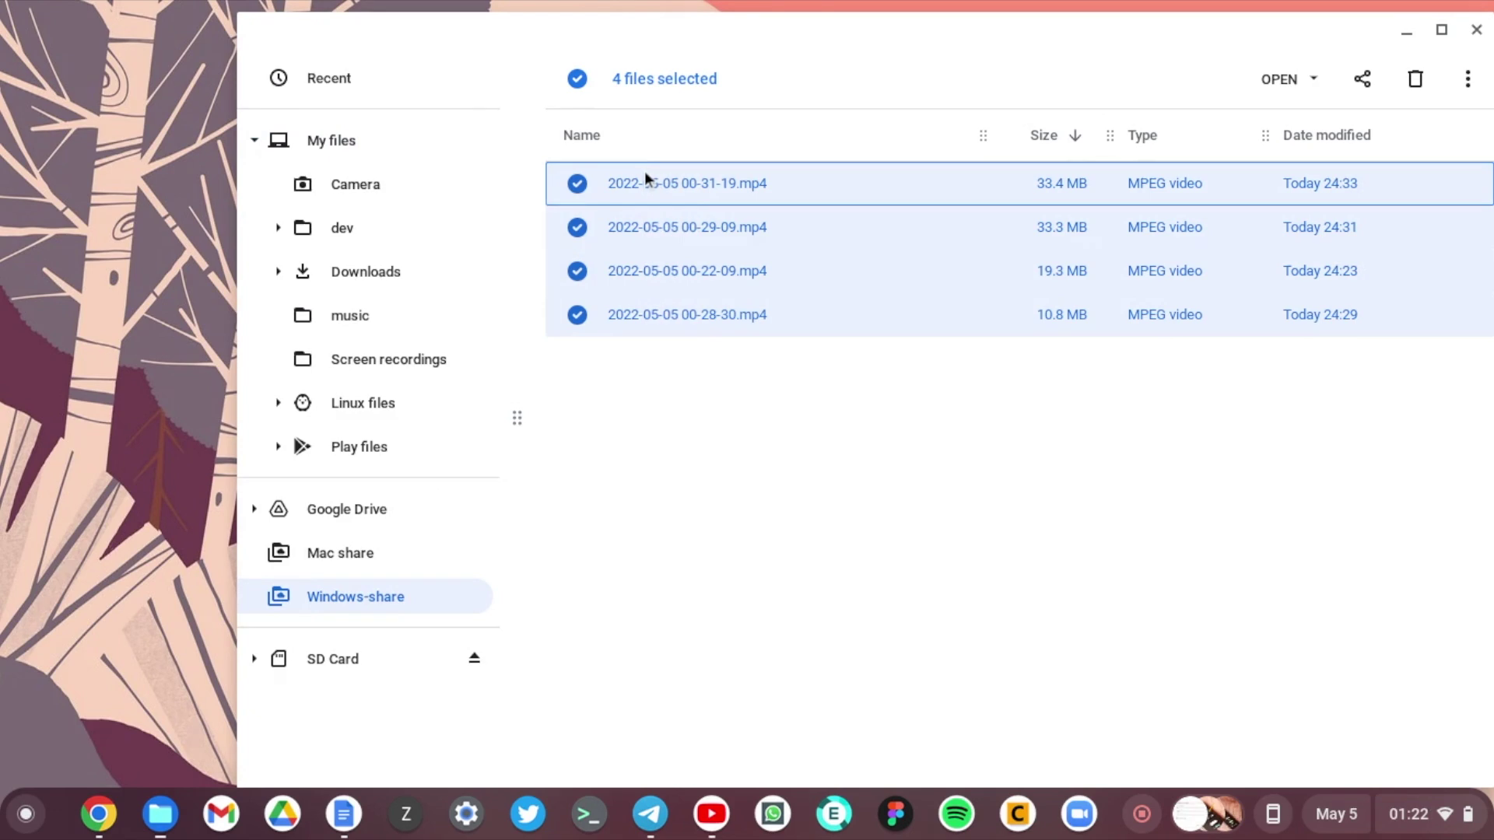
pyautogui.hotkey('ctrl', 'n')
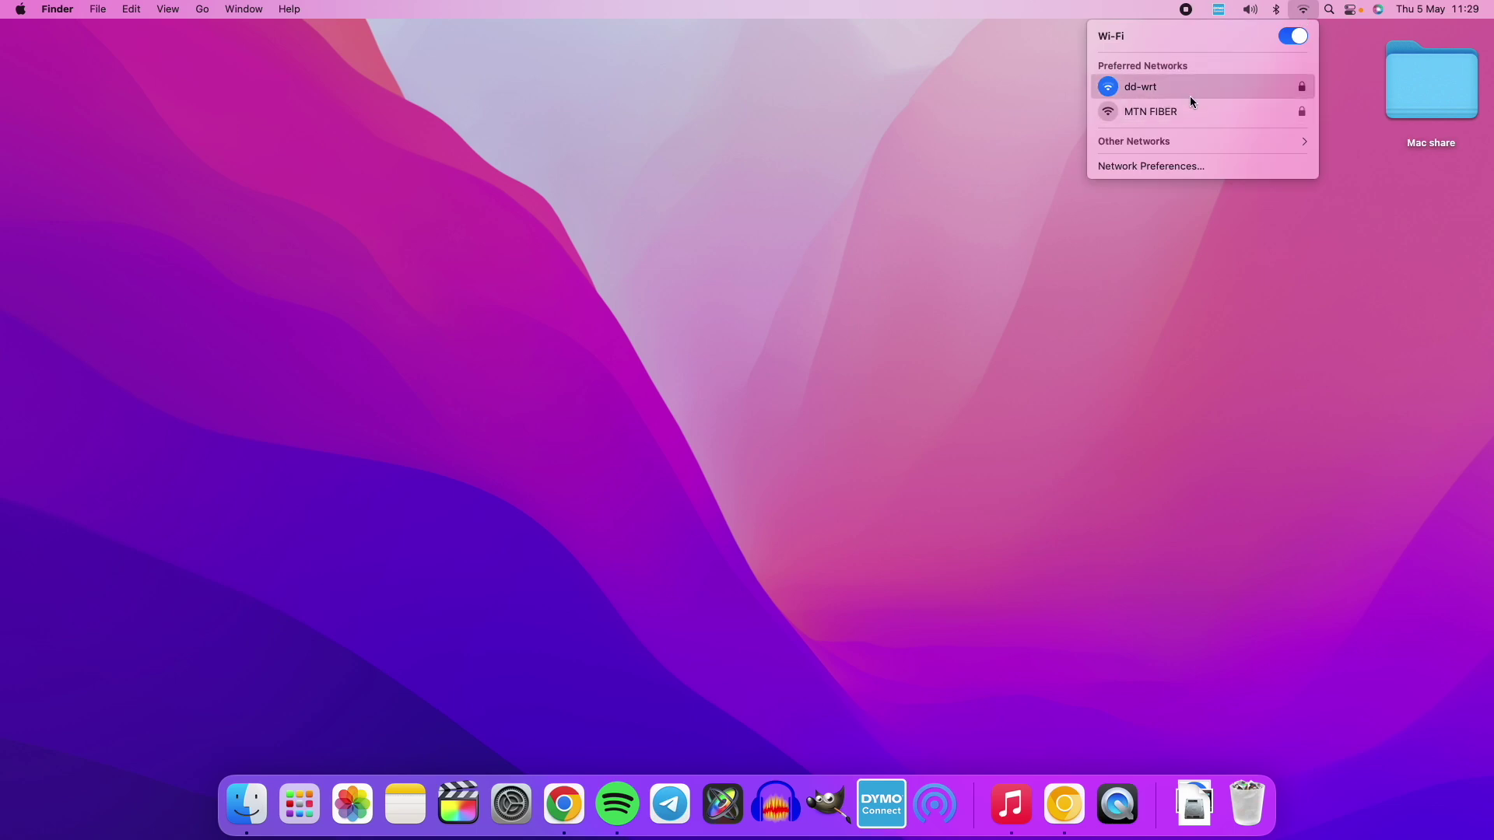
pyautogui.click(1204, 166)
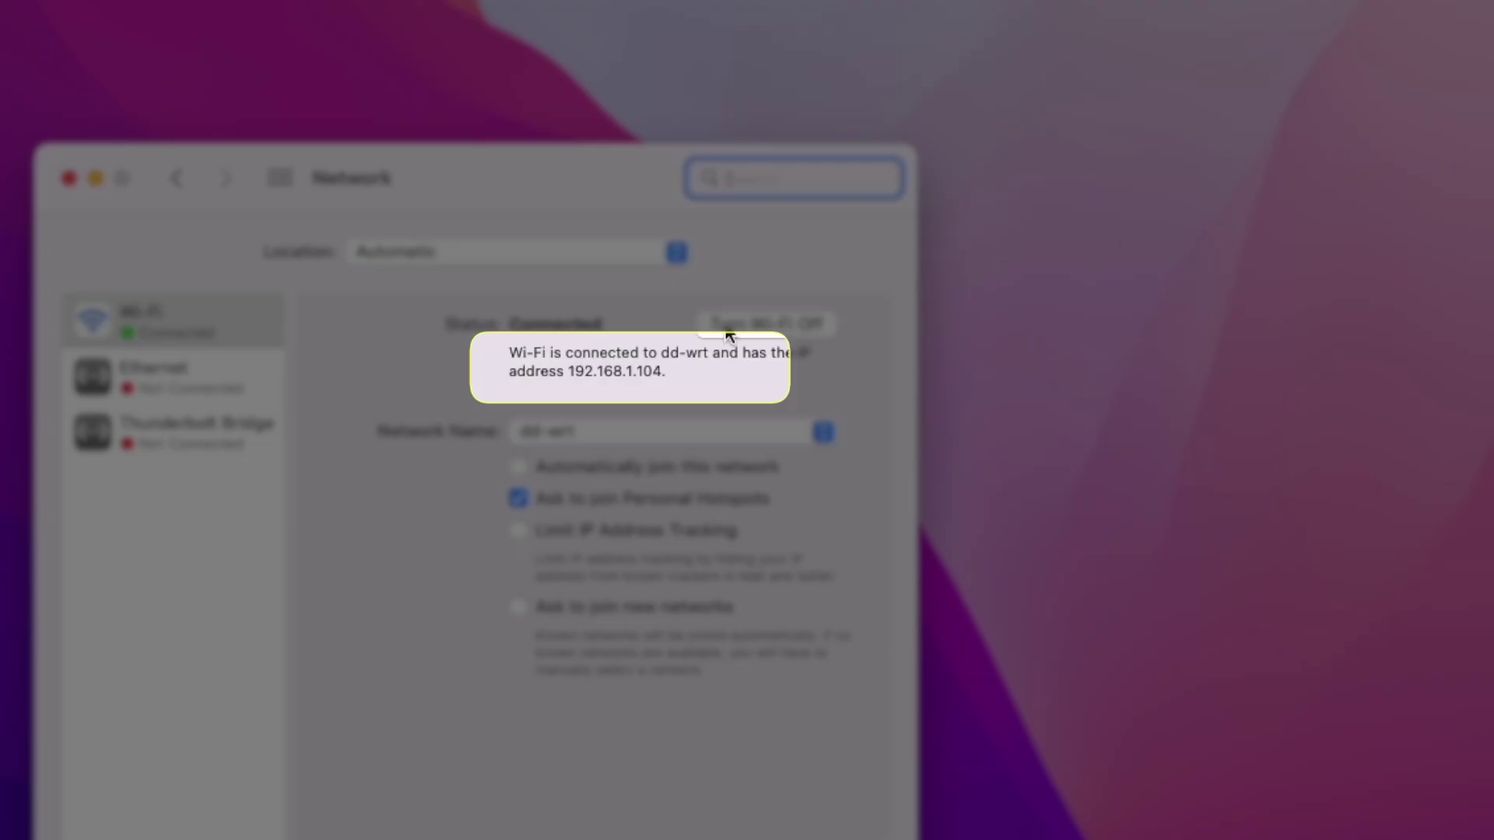
pyautogui.moveTo(567, 371); pyautogui.dragTo(687, 375)
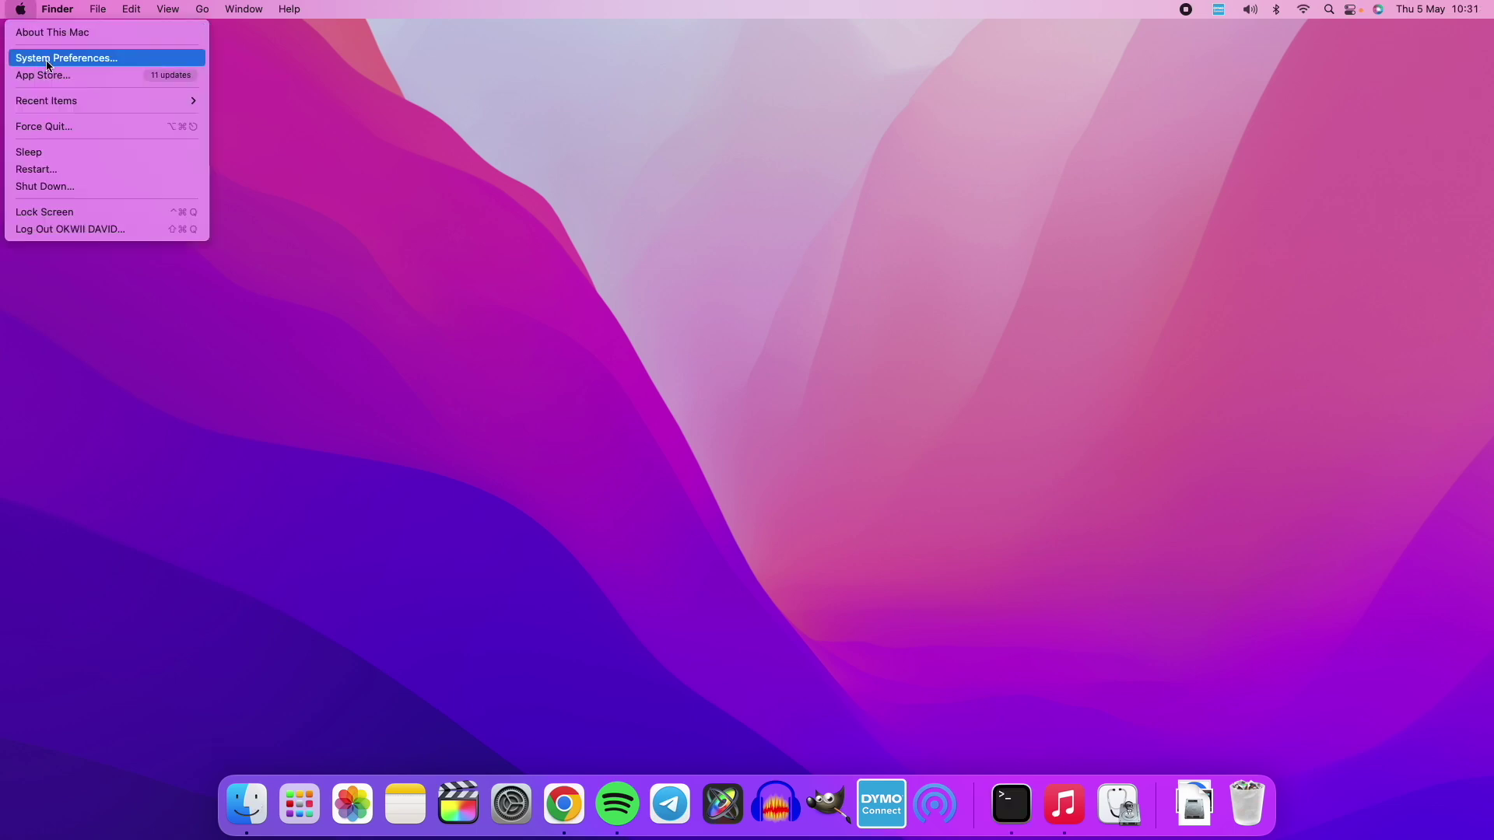
# Step: Enable File Sharing in the Sharing pane of System Preferences
pyautogui.click(74, 58)
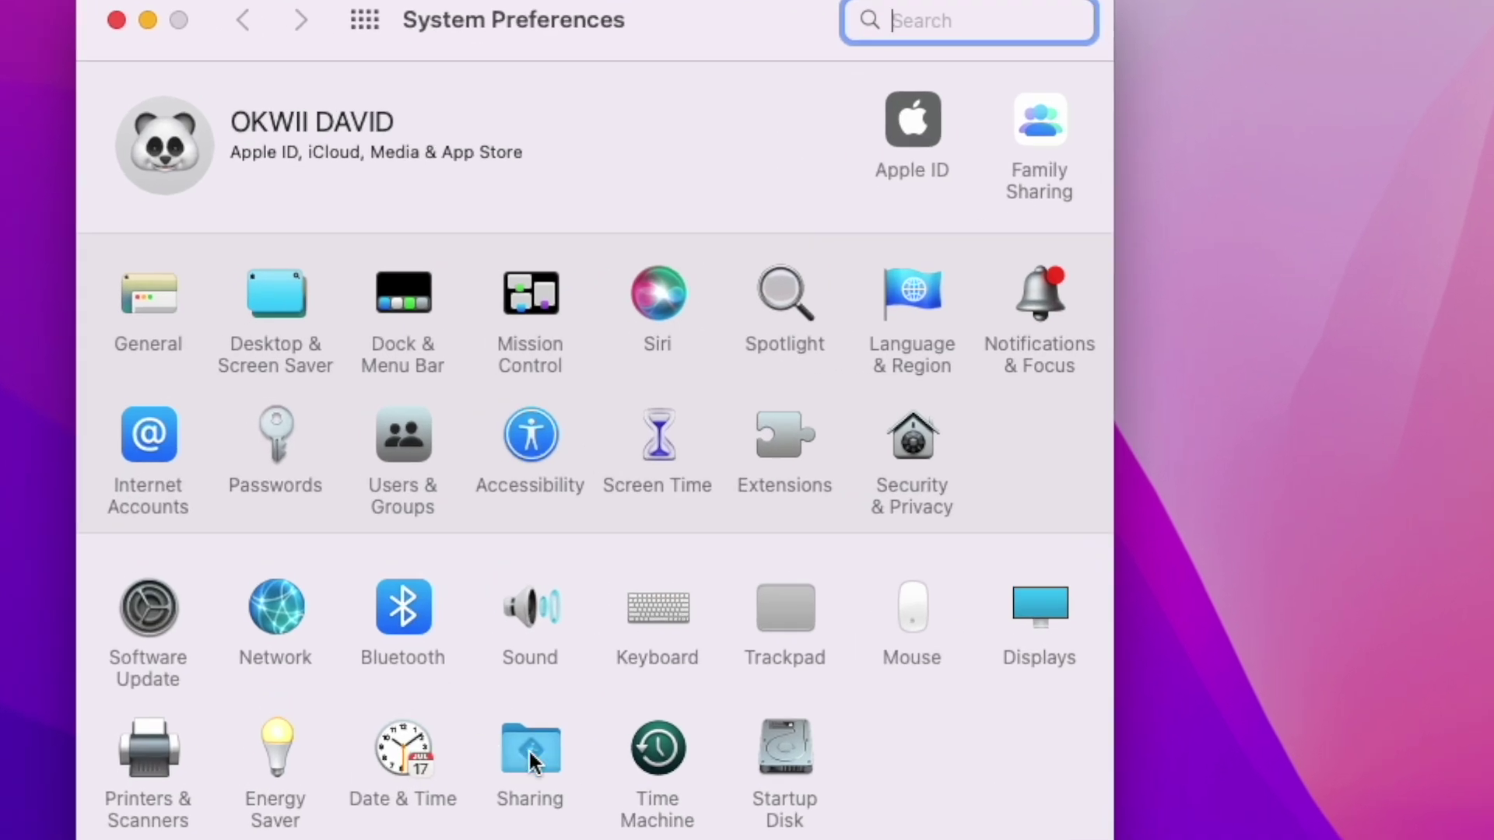
pyautogui.click(529, 748)
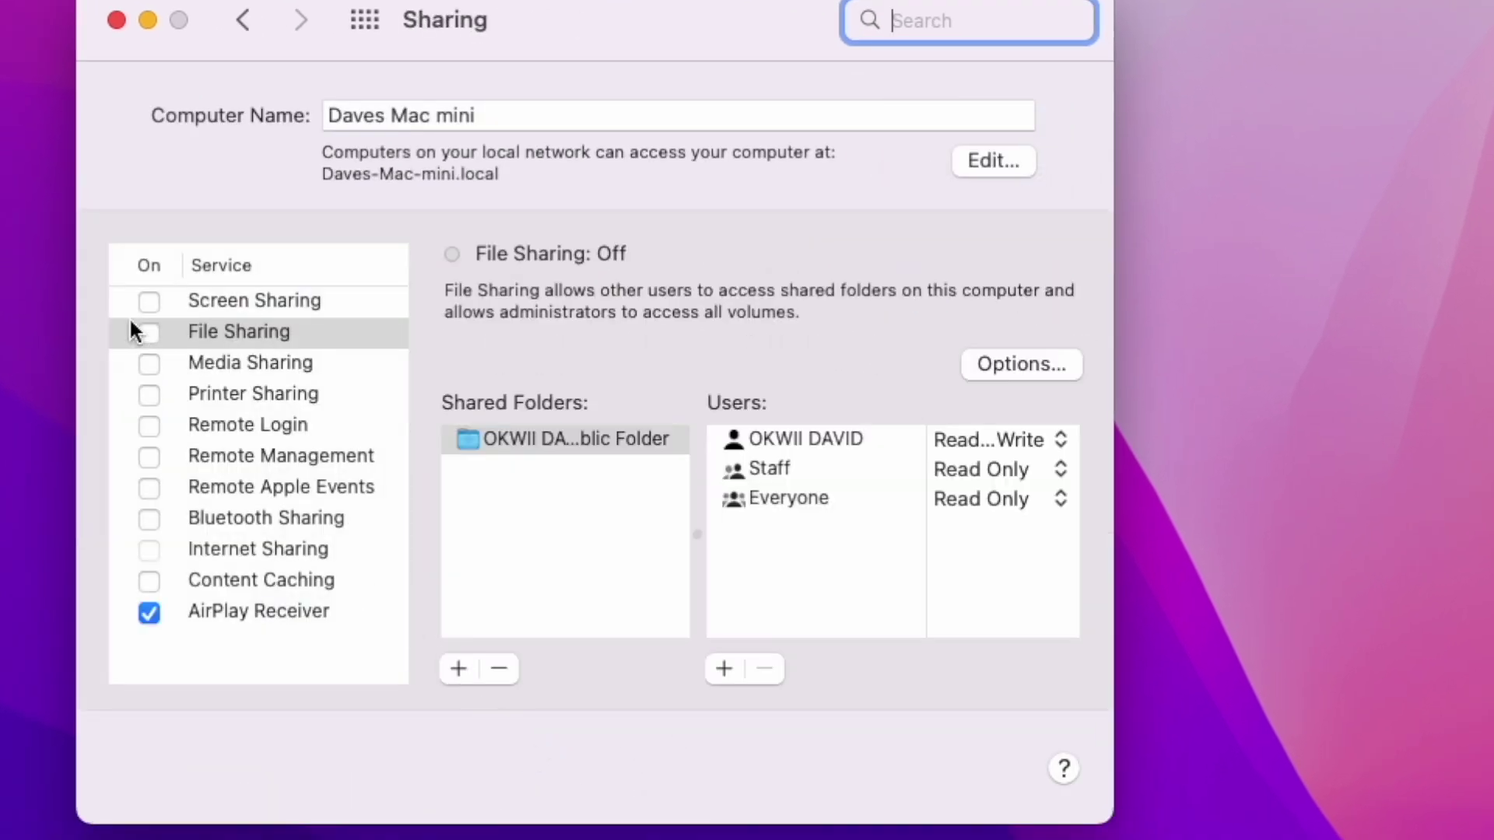
pyautogui.click(150, 331)
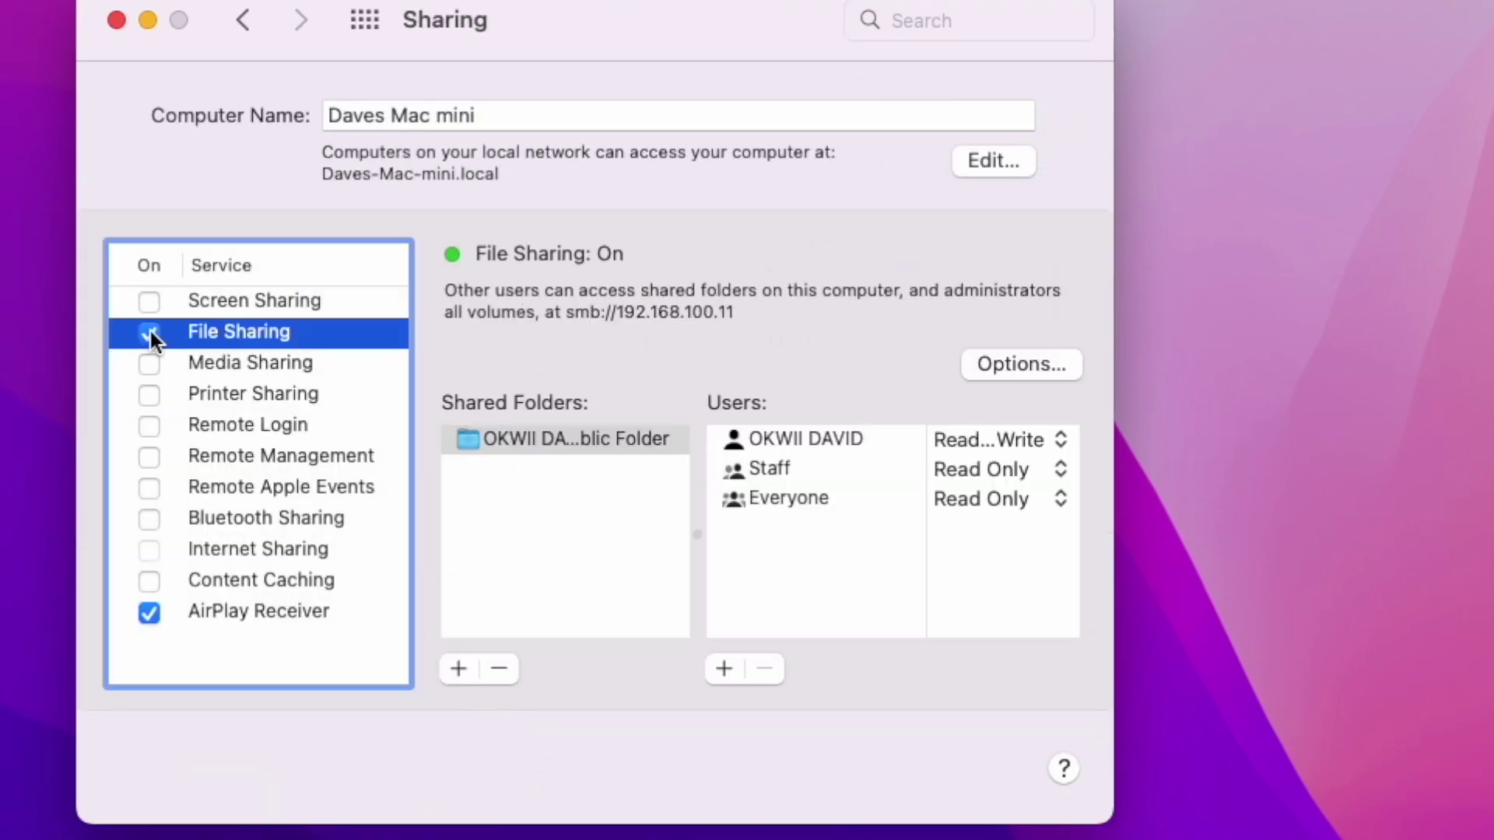
# Step: Create and share a new Desktop folder named Mac share, check its permissions, then close Sharing
pyautogui.click(456, 668)
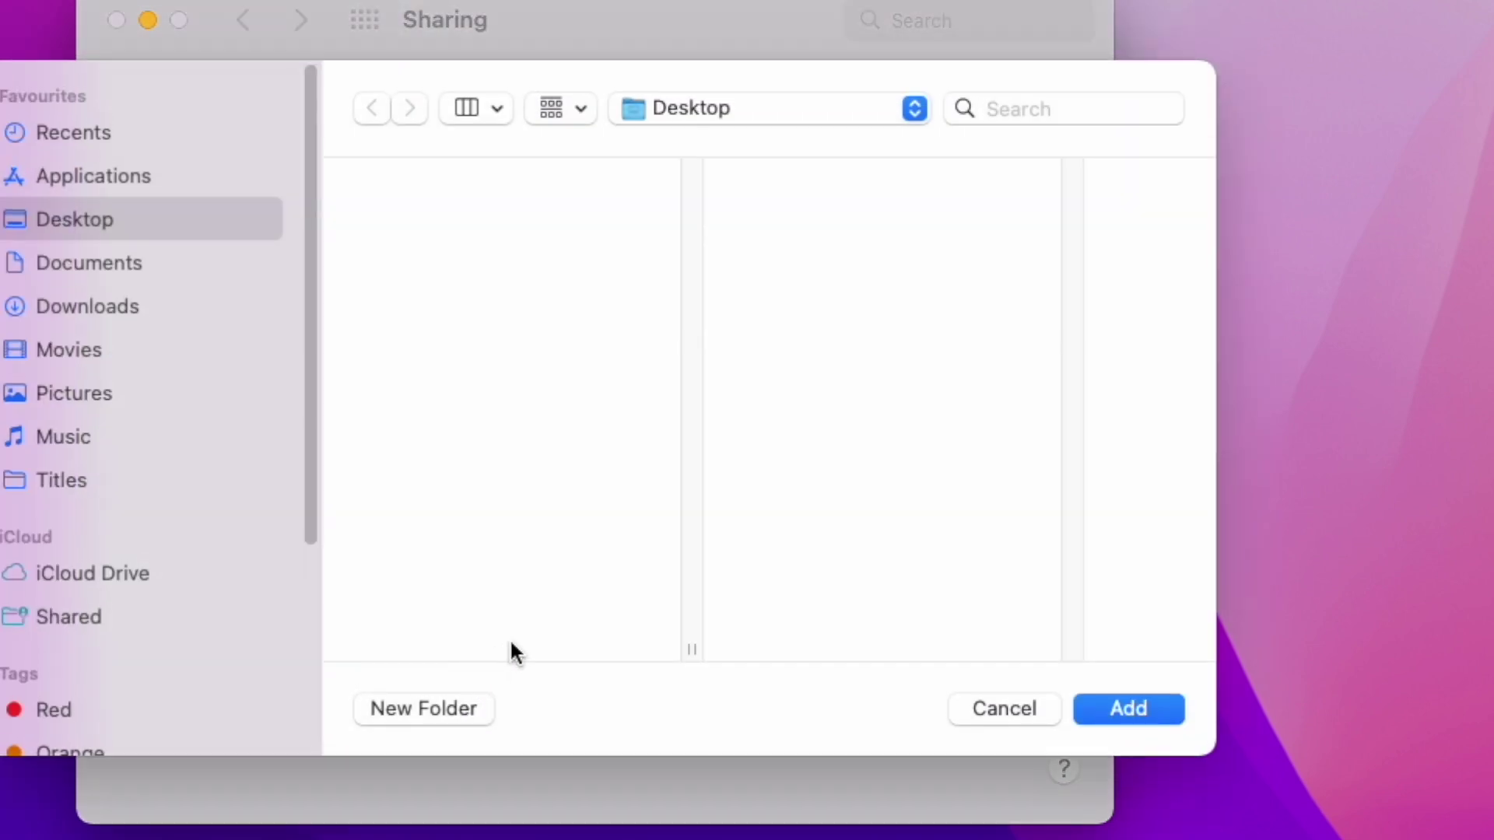
pyautogui.click(446, 702)
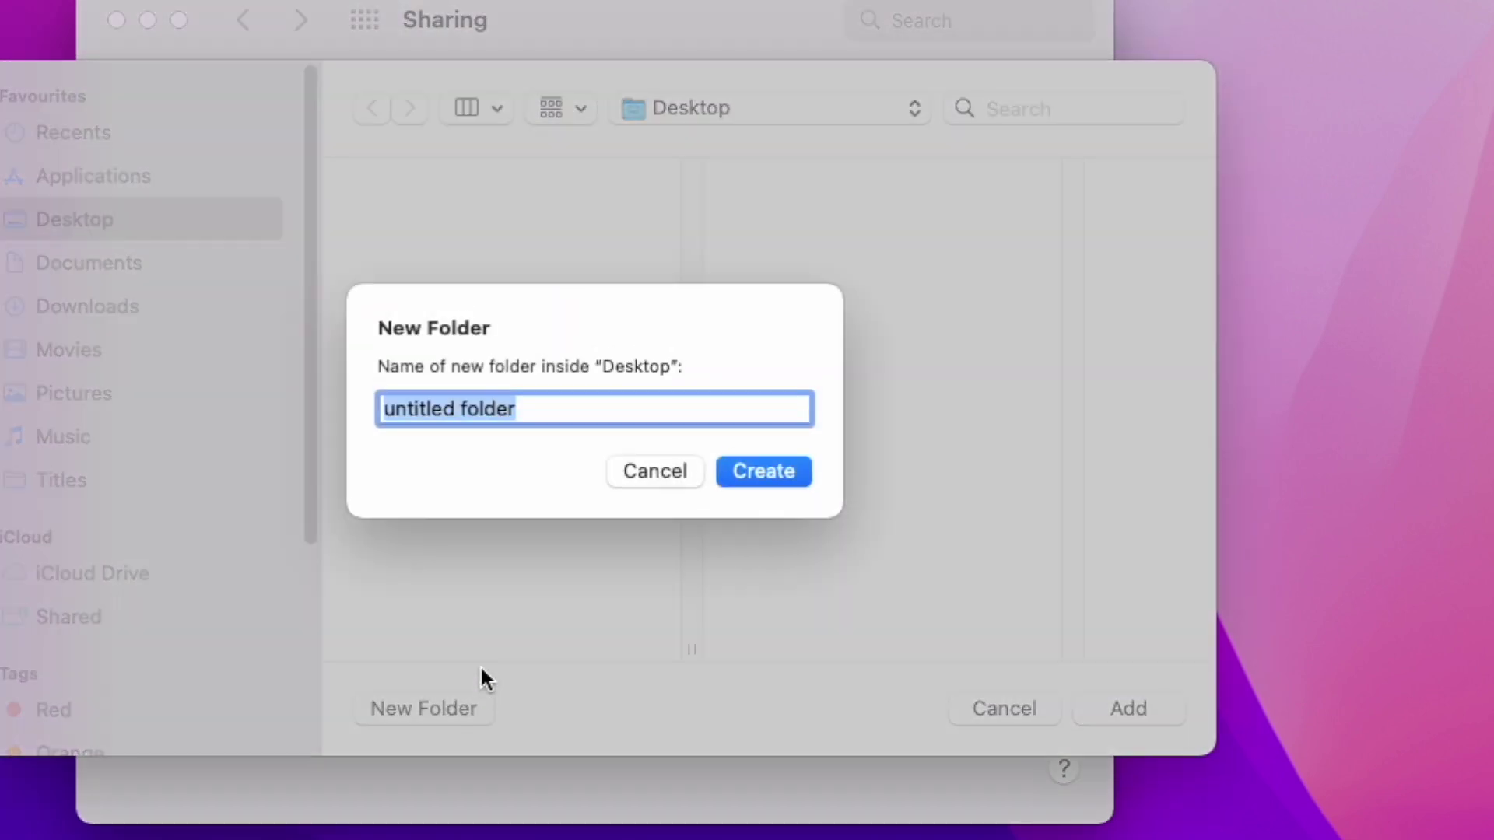
pyautogui.write('Mac')
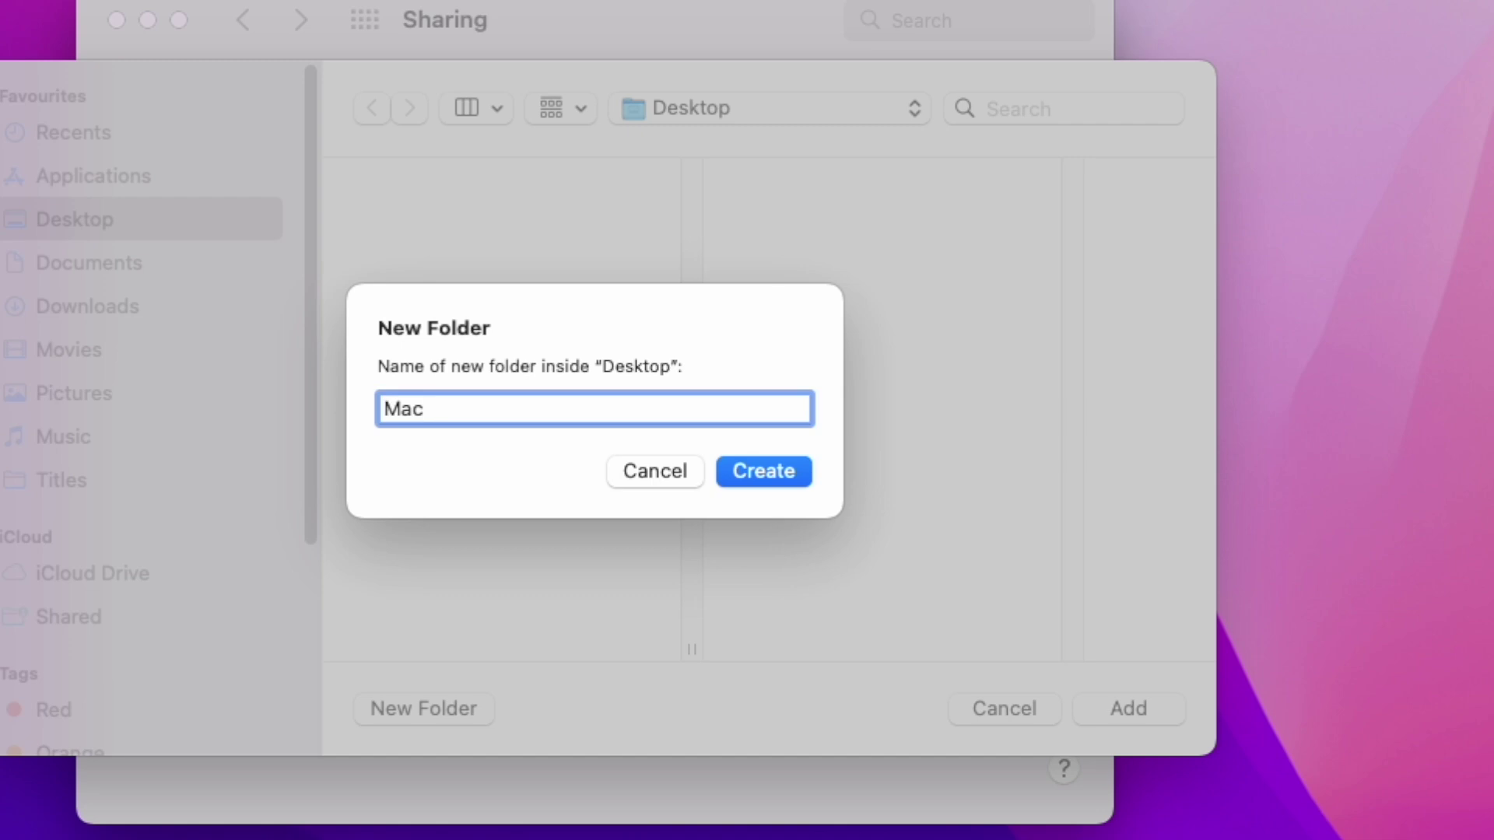
pyautogui.write(' share')
pyautogui.click(786, 471)
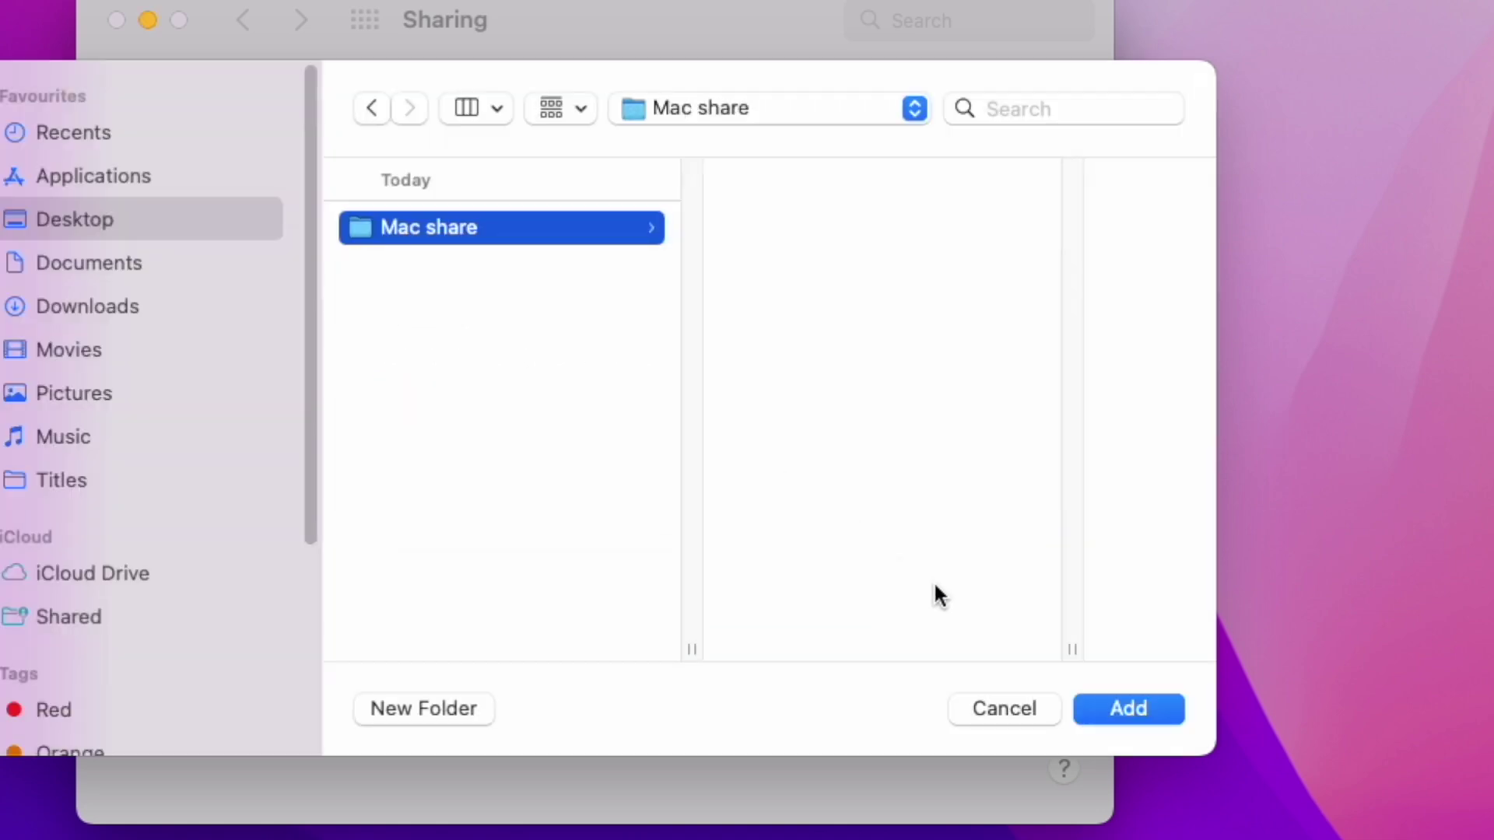
pyautogui.click(1135, 708)
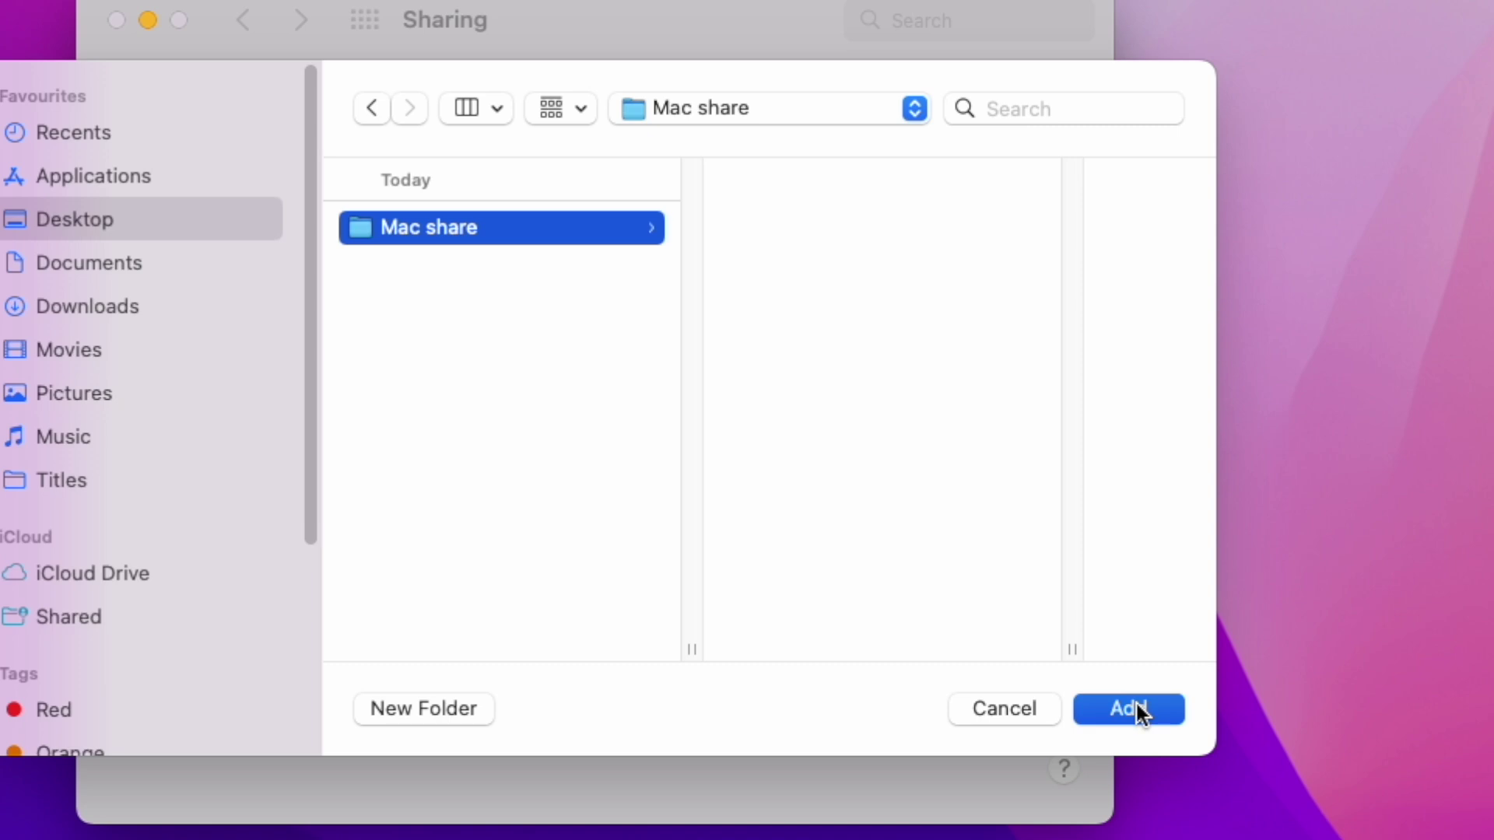
pyautogui.click(533, 432)
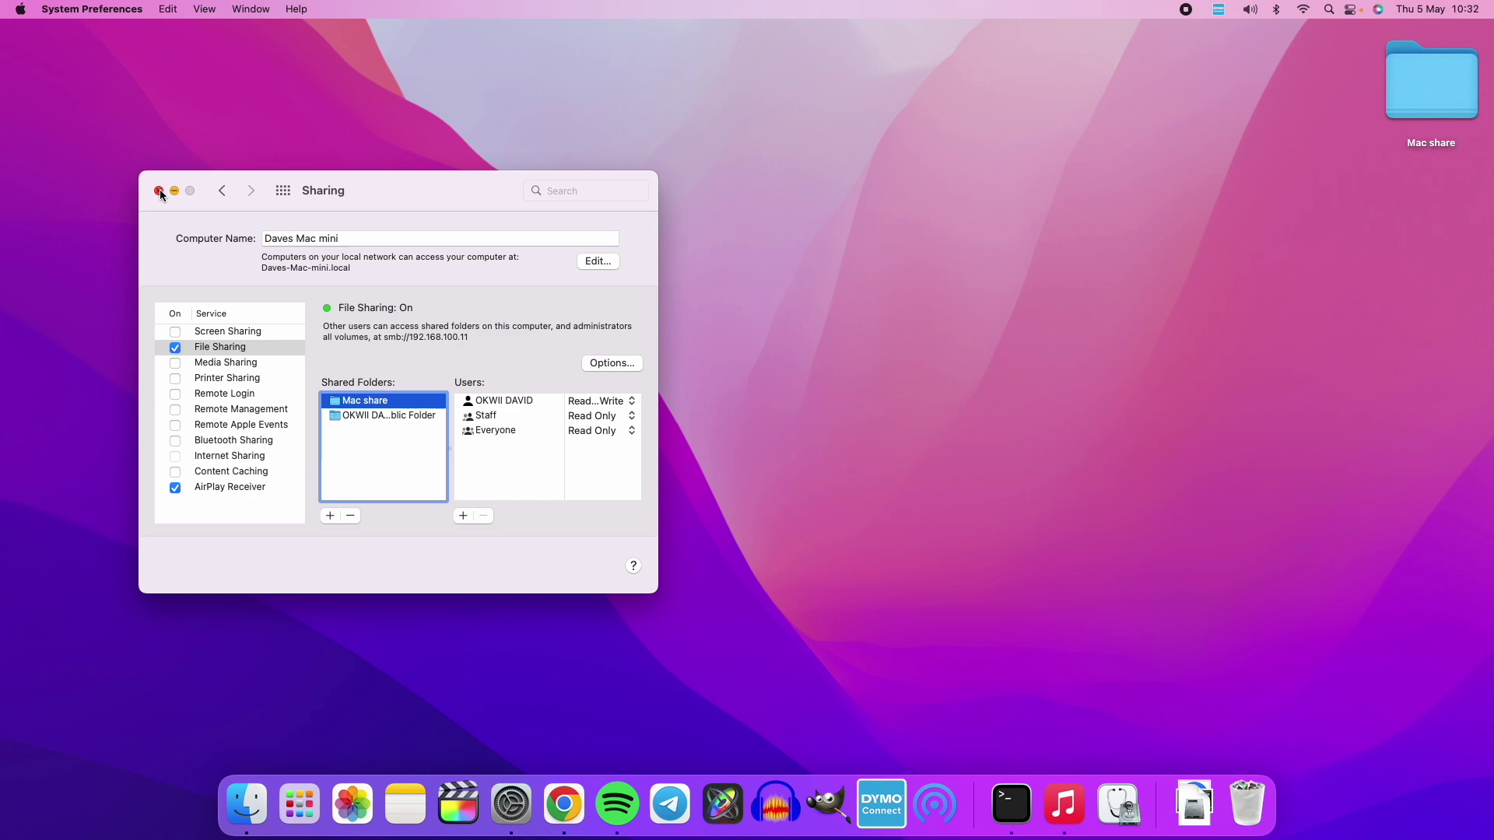
pyautogui.click(159, 192)
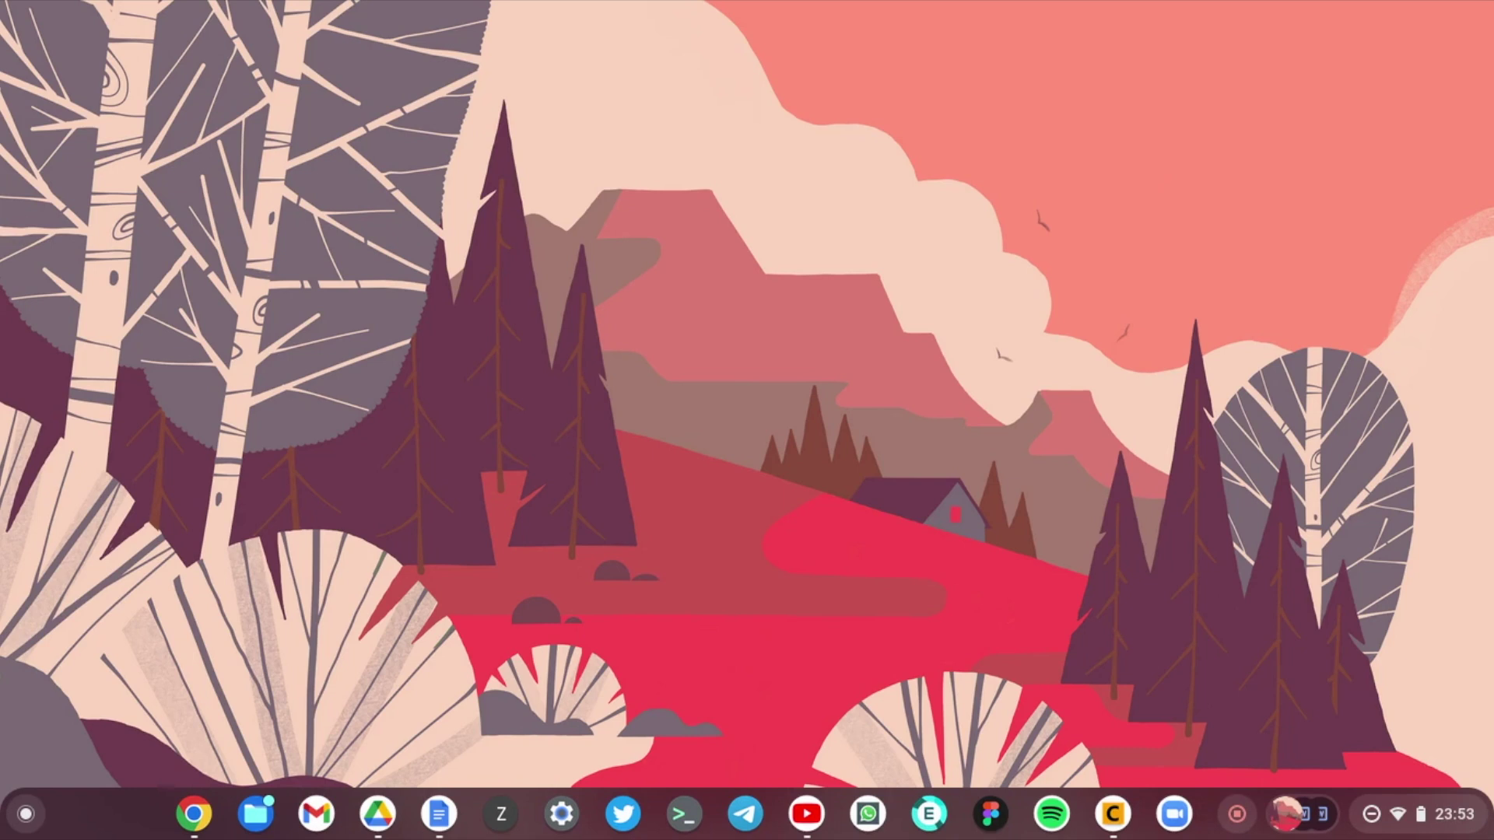
pyautogui.click(256, 814)
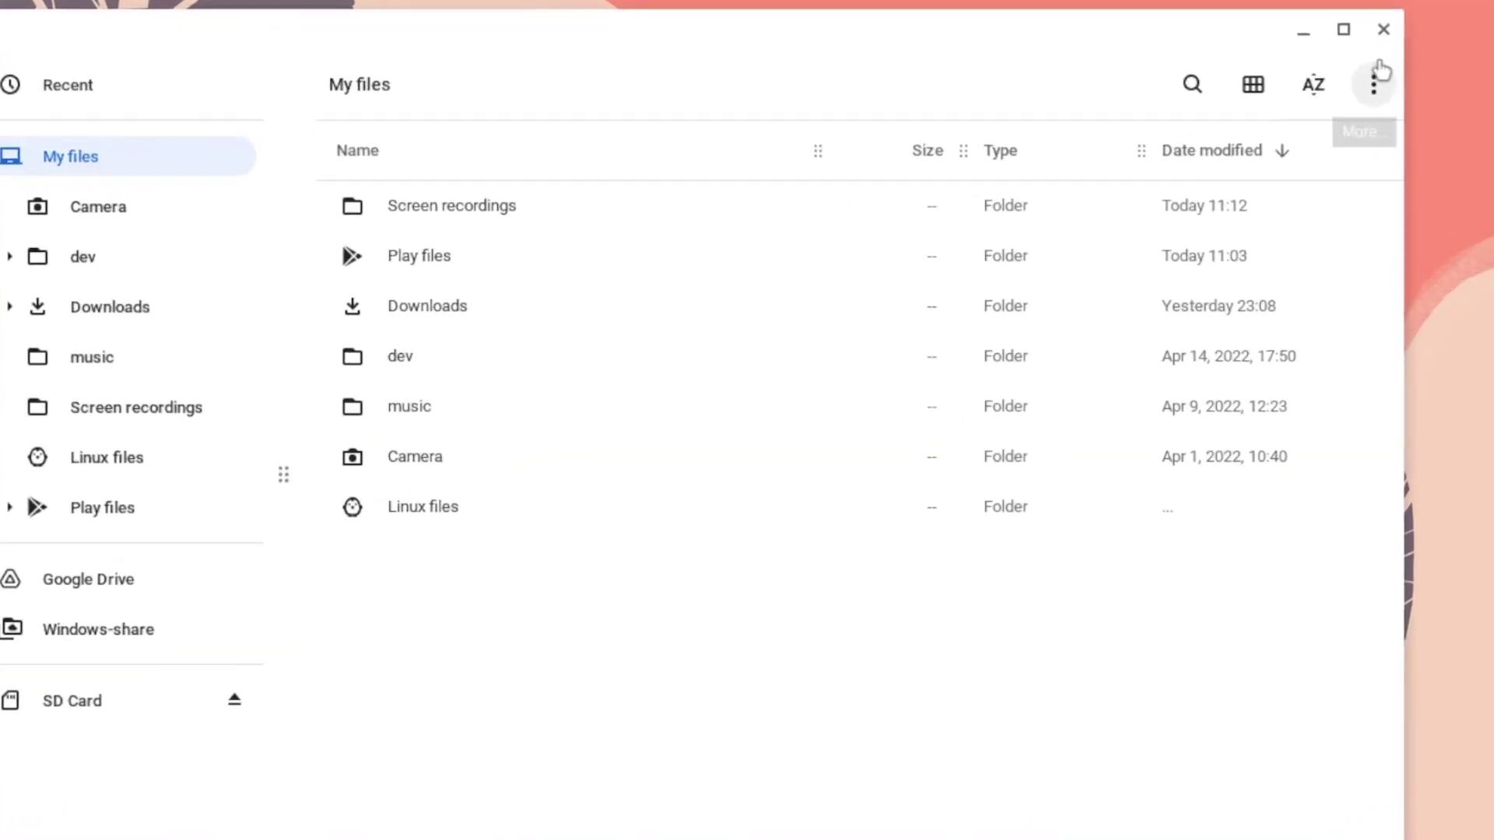
# Step: Start a new SMB file share with the address smb://192.168.1.104/Mac share
pyautogui.click(1375, 83)
pyautogui.moveTo(1277, 576)
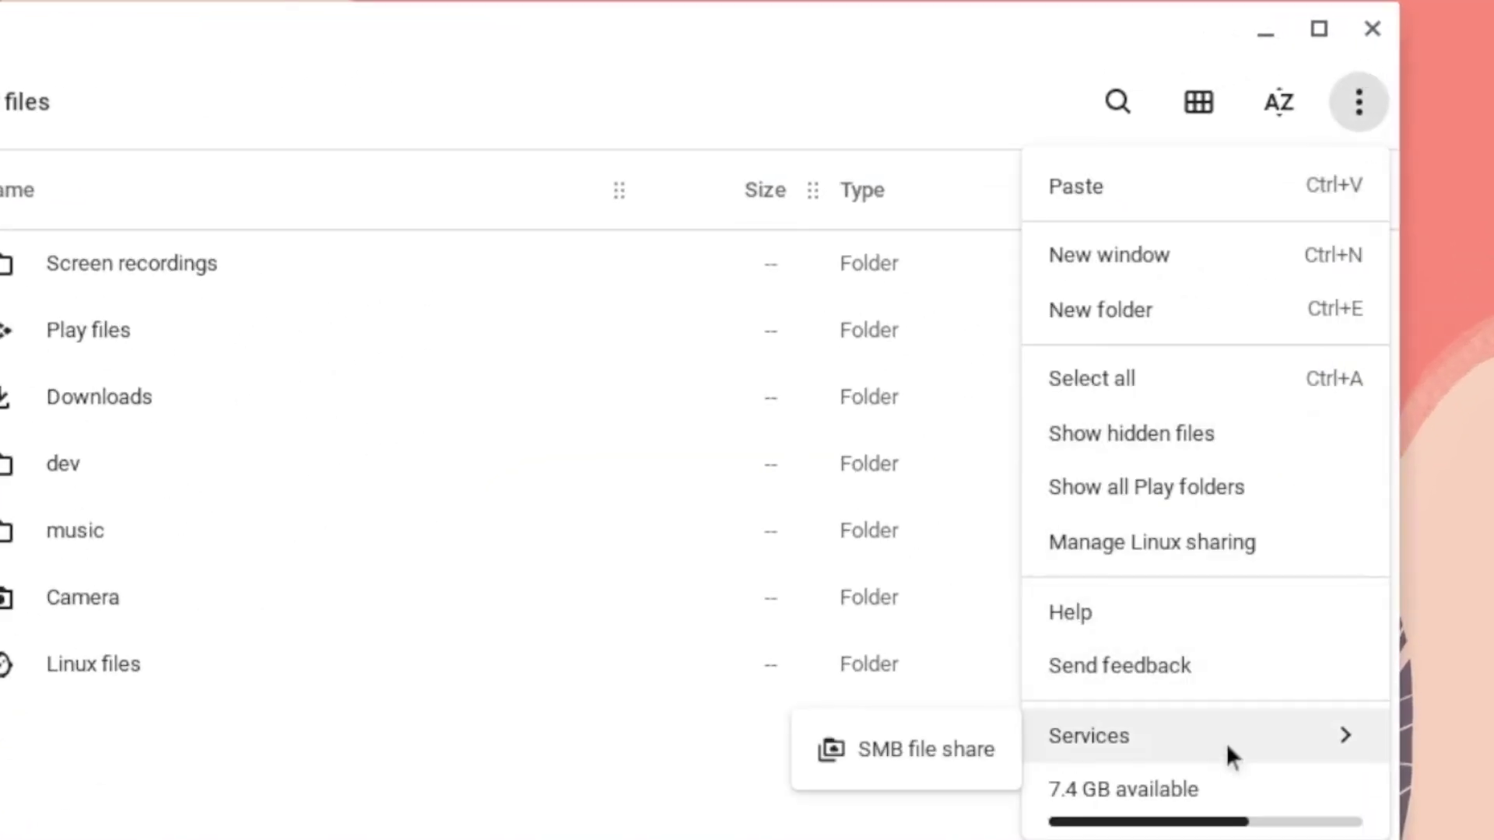
pyautogui.click(932, 745)
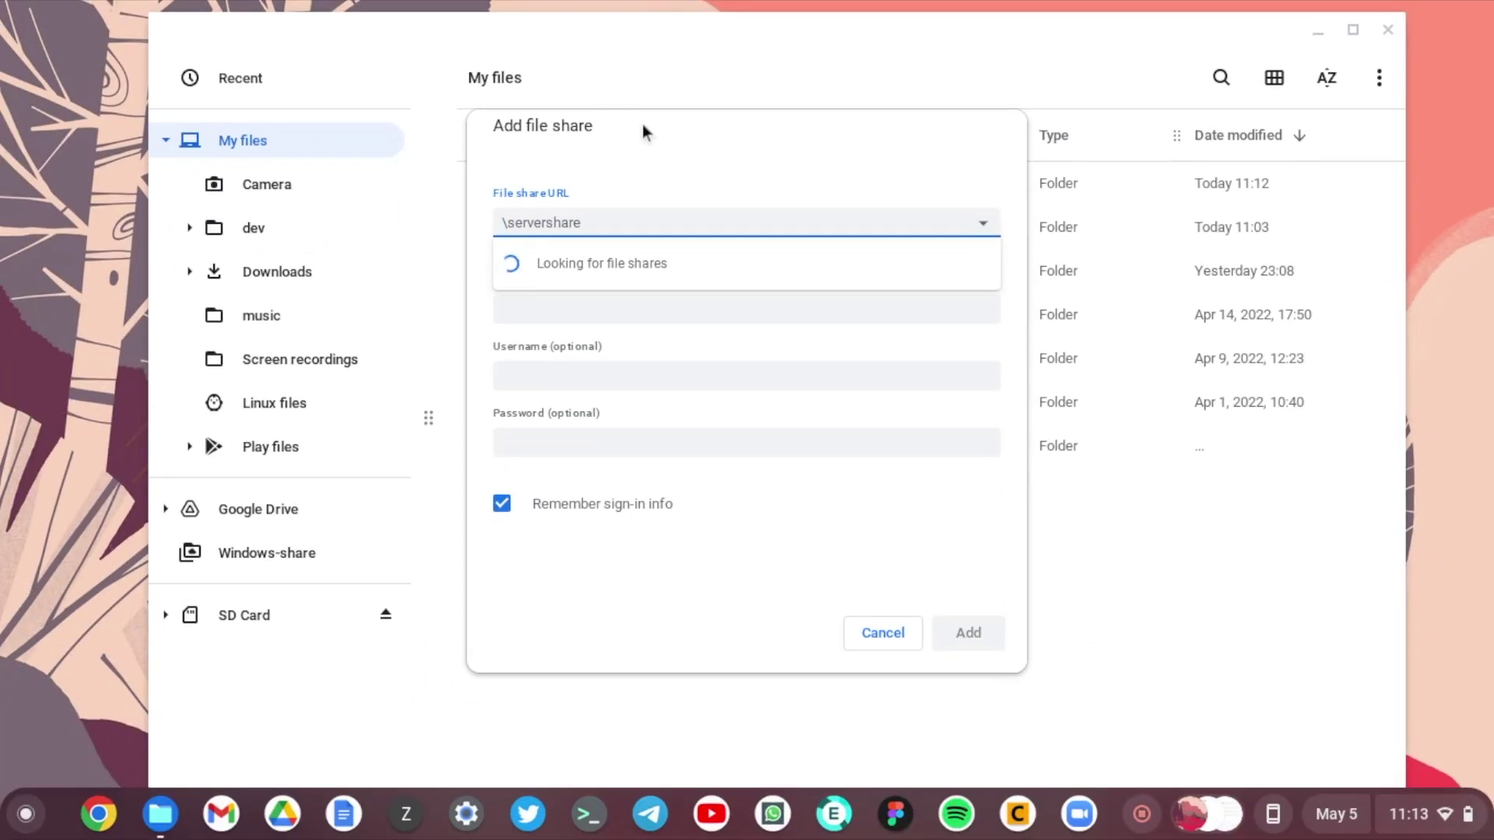
pyautogui.write('smb://1')
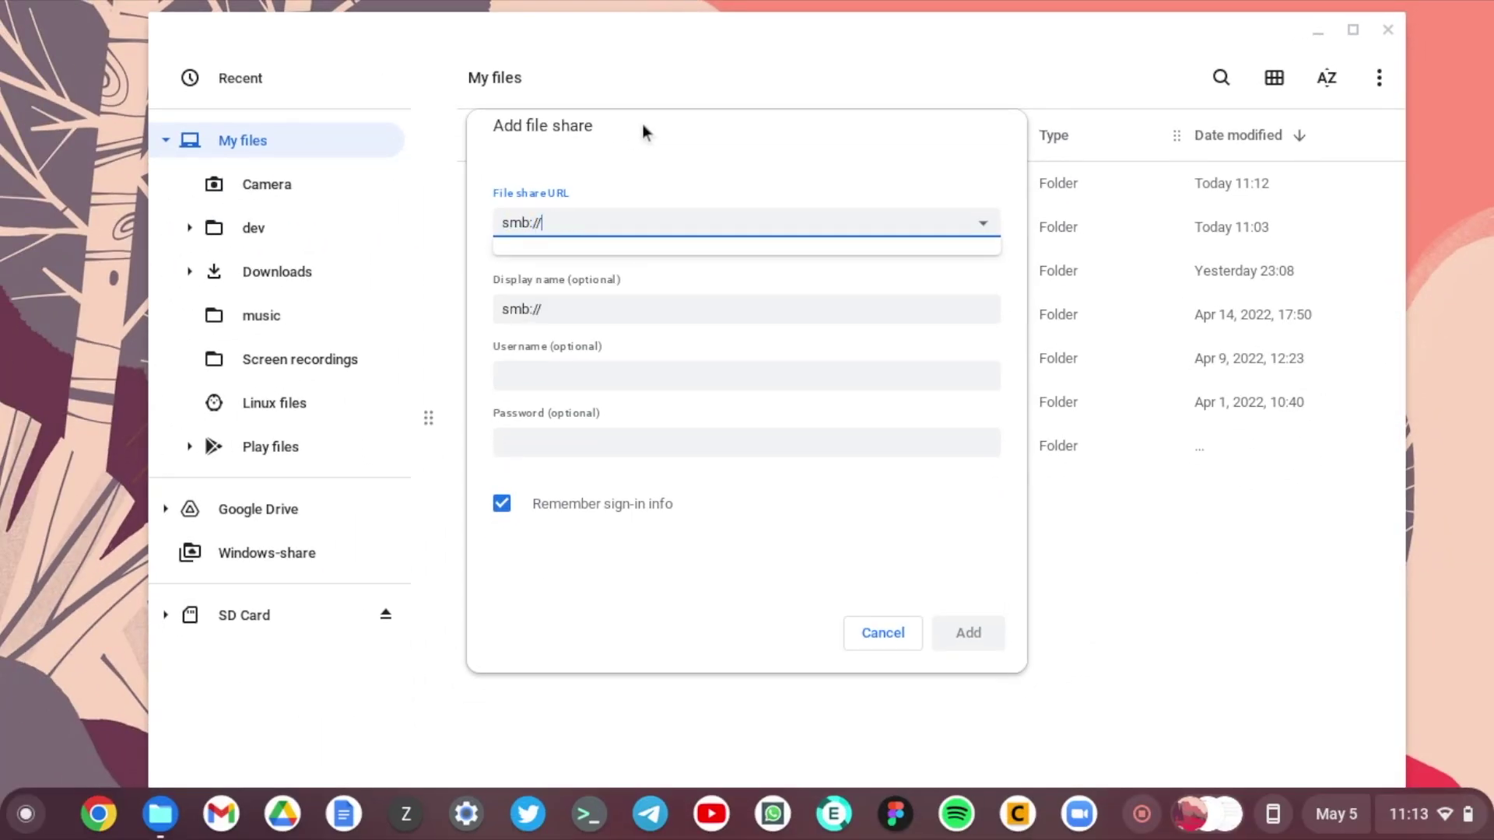
pyautogui.write('92.168.')
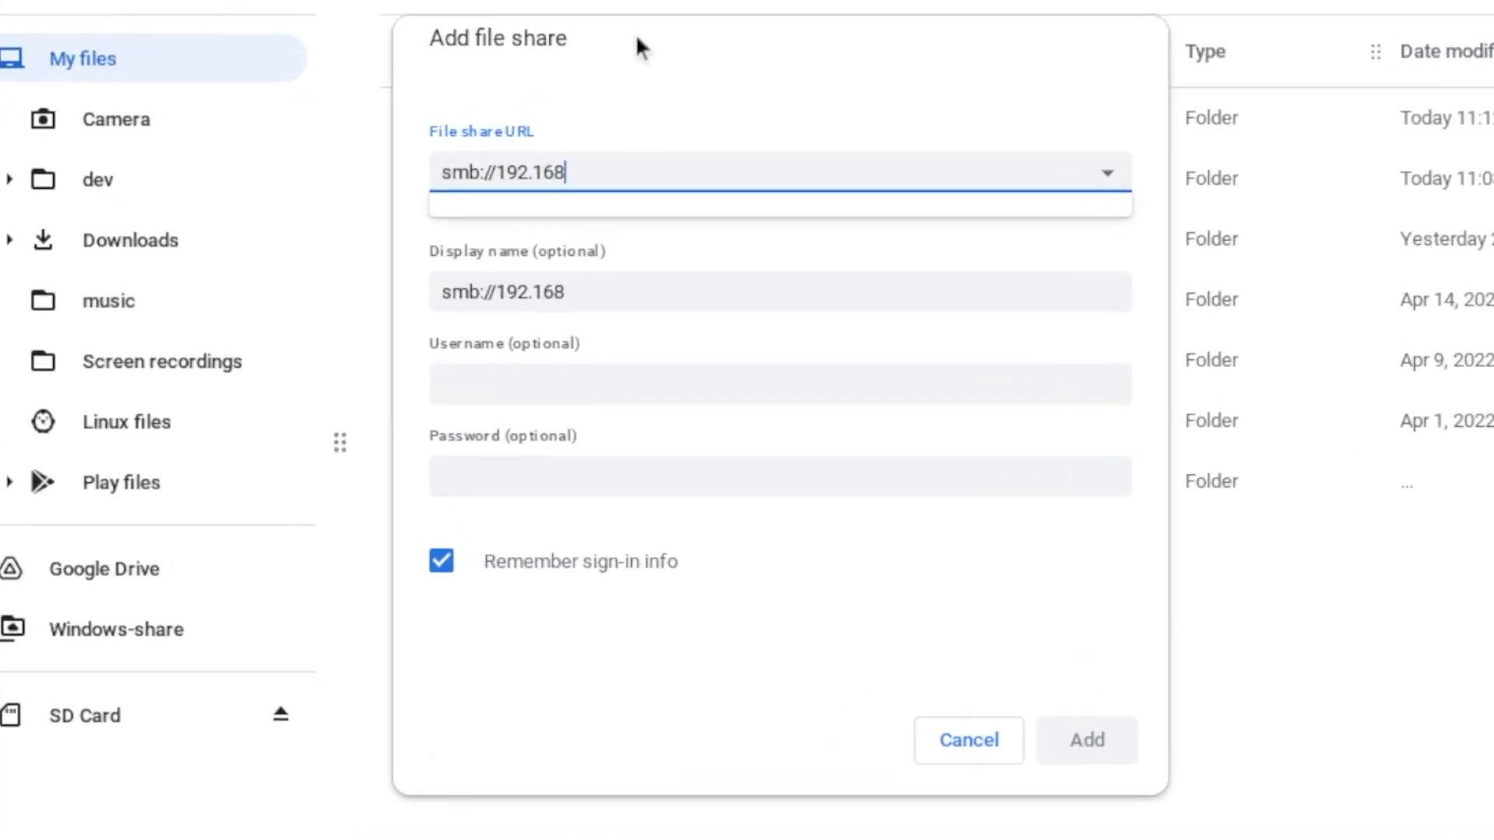
pyautogui.write('1.104')
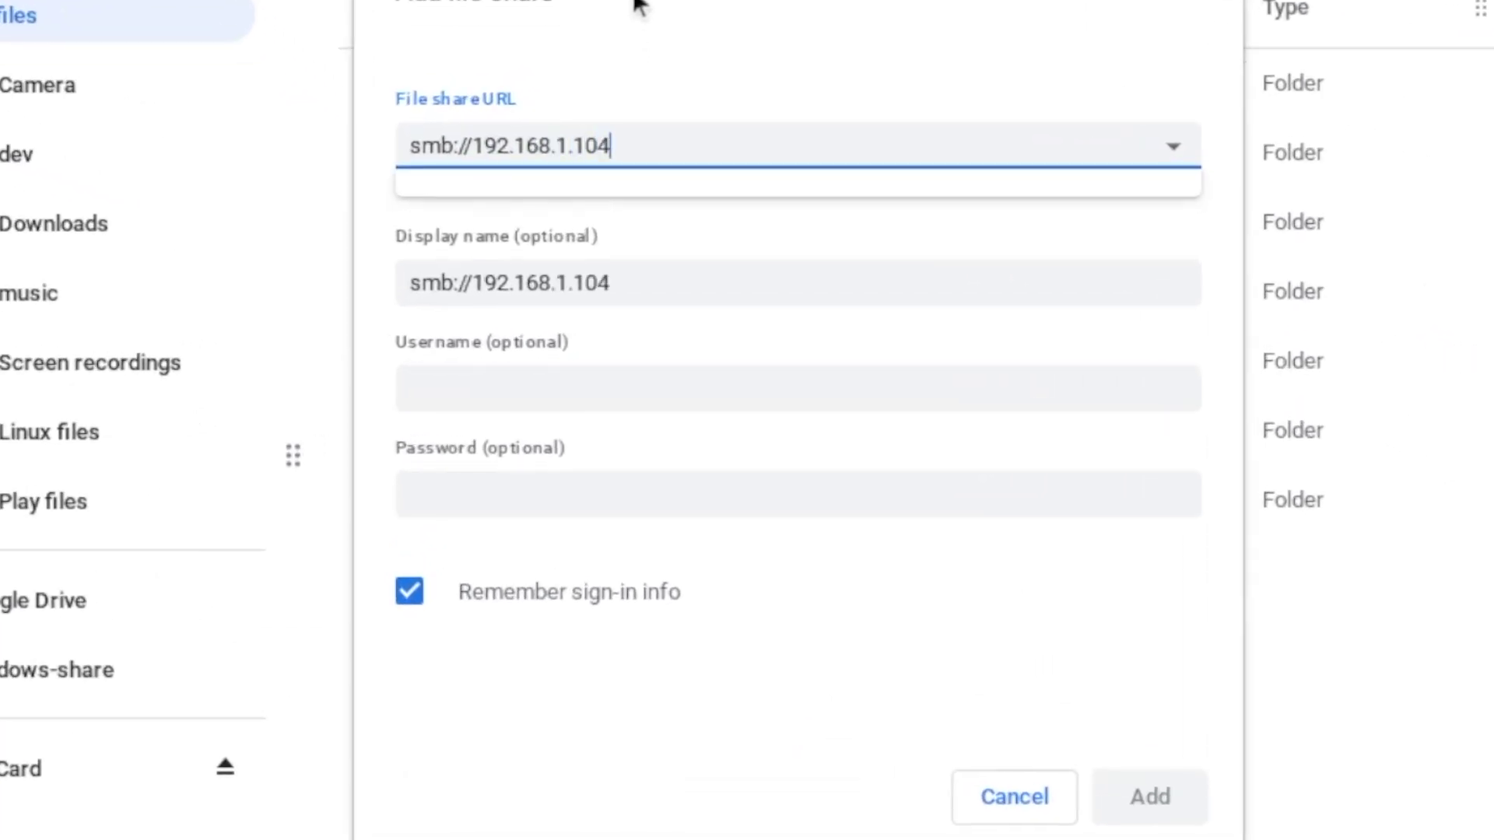
pyautogui.write('/Mac share')
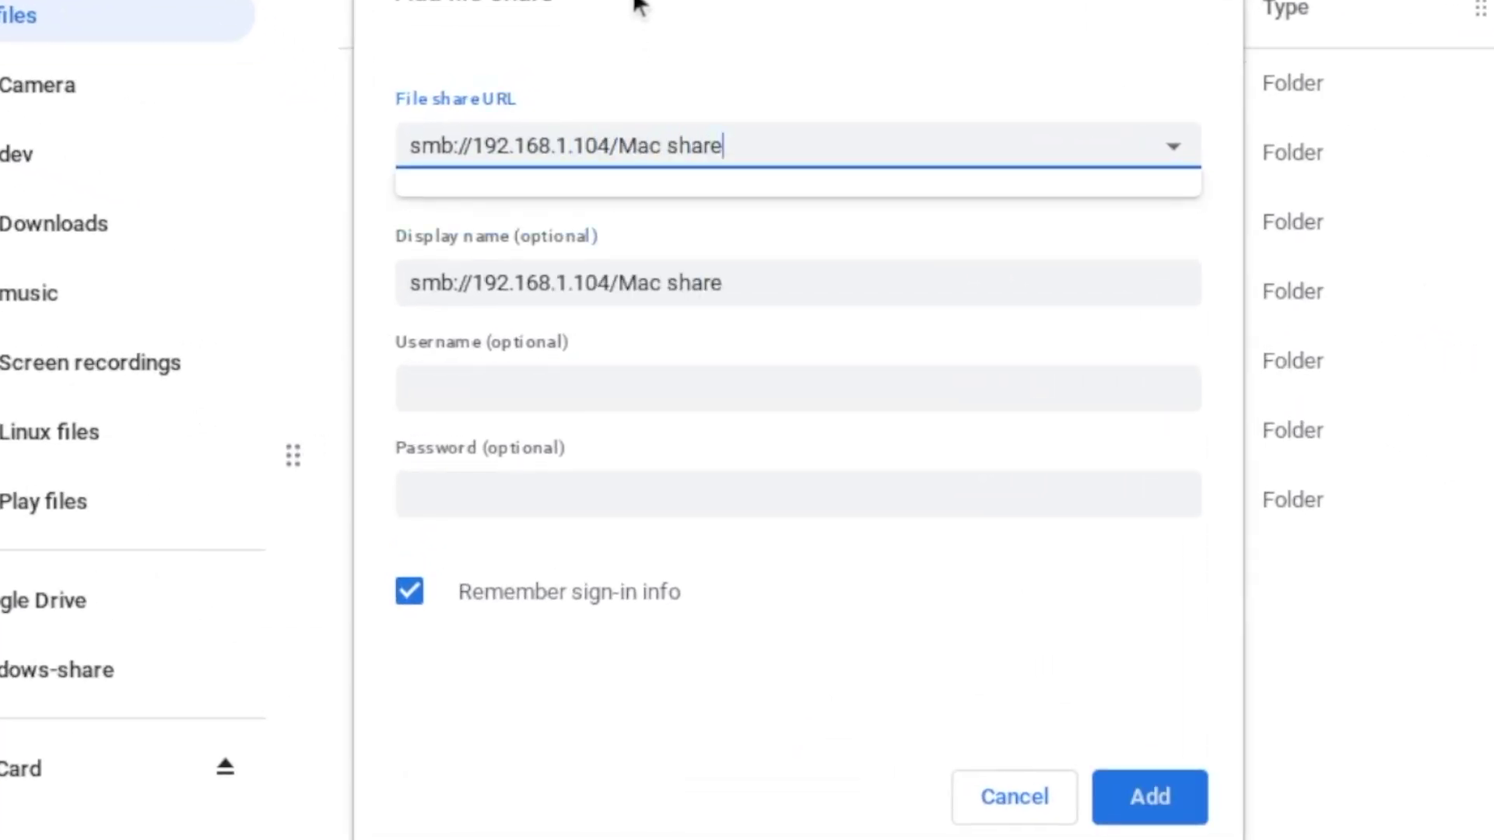
# Step: Set the display name to Mac share, enter the password and save the connection
pyautogui.press('Tab')
pyautogui.write('Mac share')
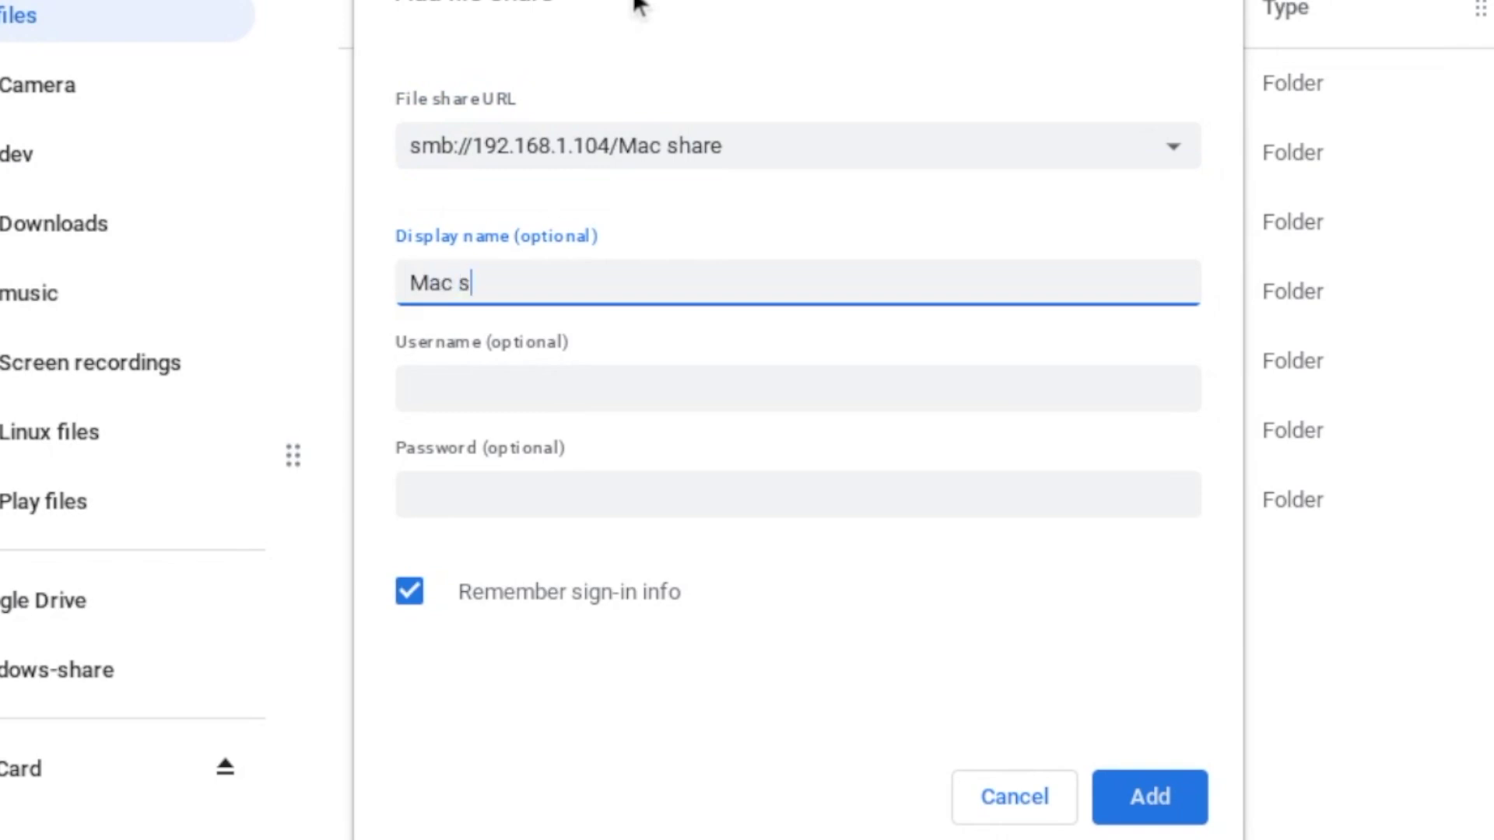
pyautogui.press('Tab')
pyautogui.press('Tab')
pyautogui.write('•••••••••')
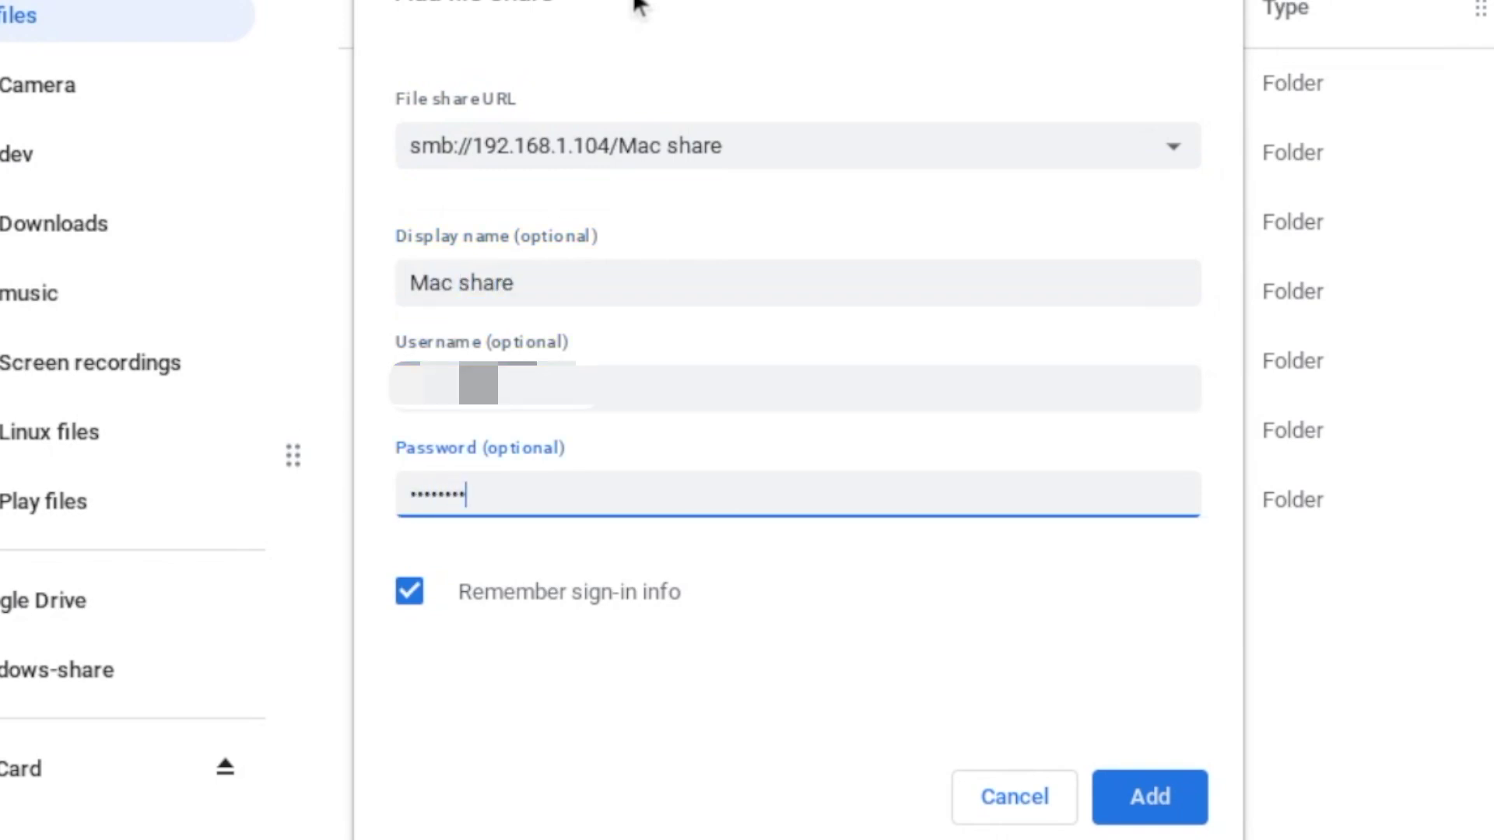
pyautogui.click(1153, 790)
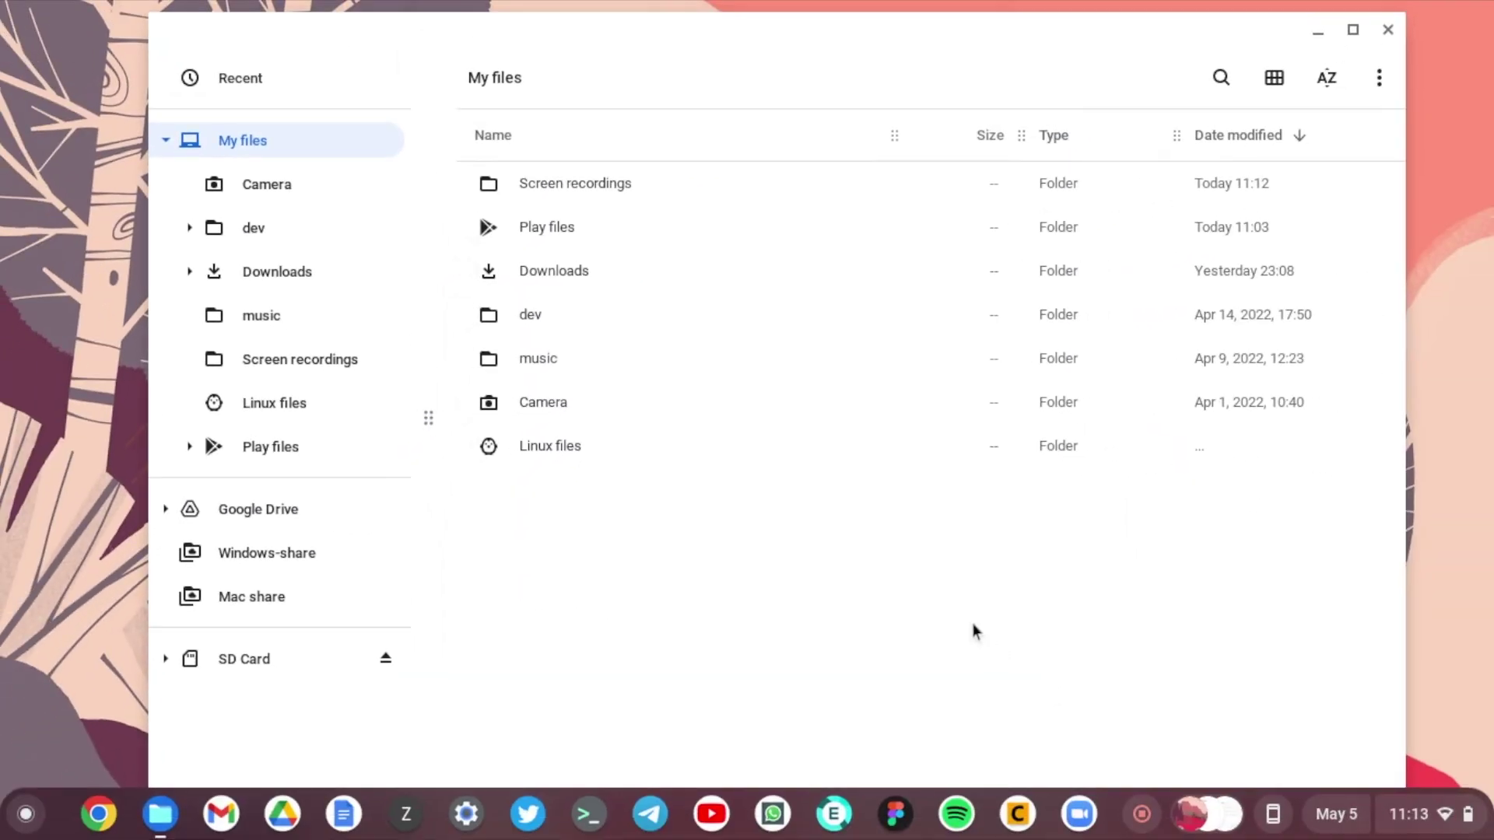
# Step: View Mac share's two JPEG images, then minimize the Files window
pyautogui.click(295, 597)
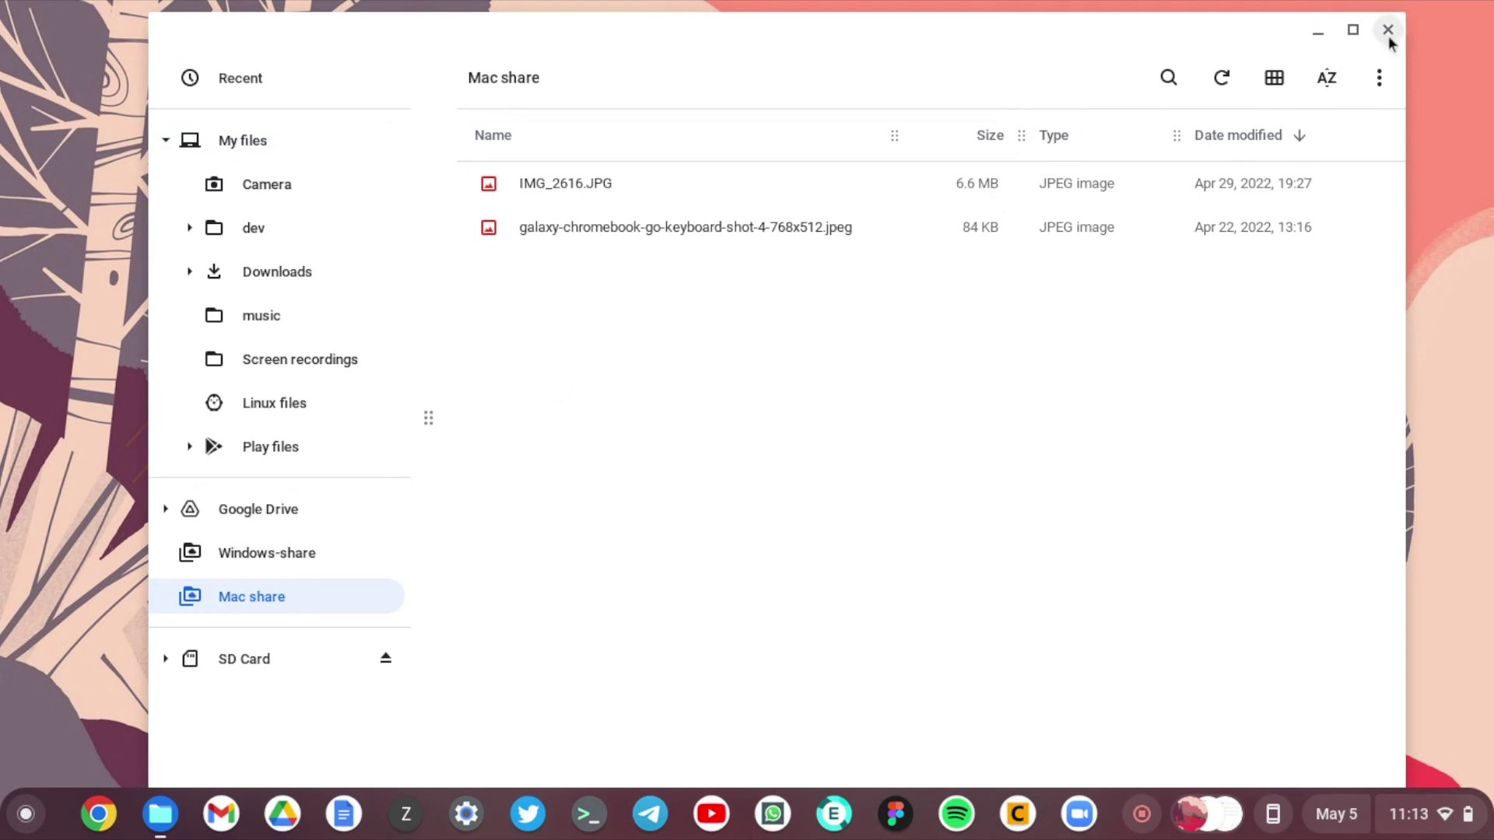
pyautogui.click(1321, 36)
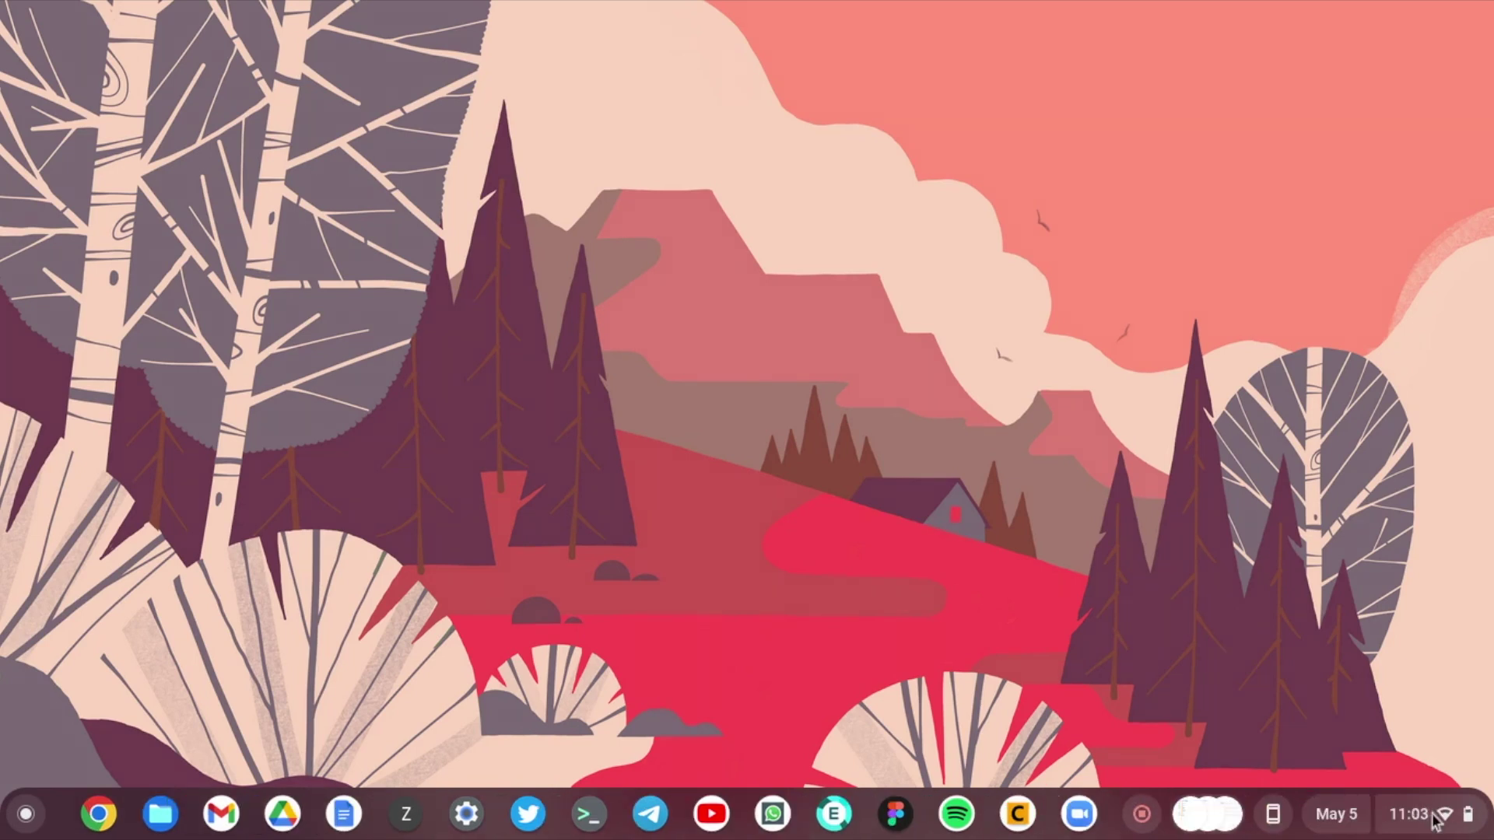
# Step: Launch the Files app and start adding a new SMB file share from Services
pyautogui.click(1436, 815)
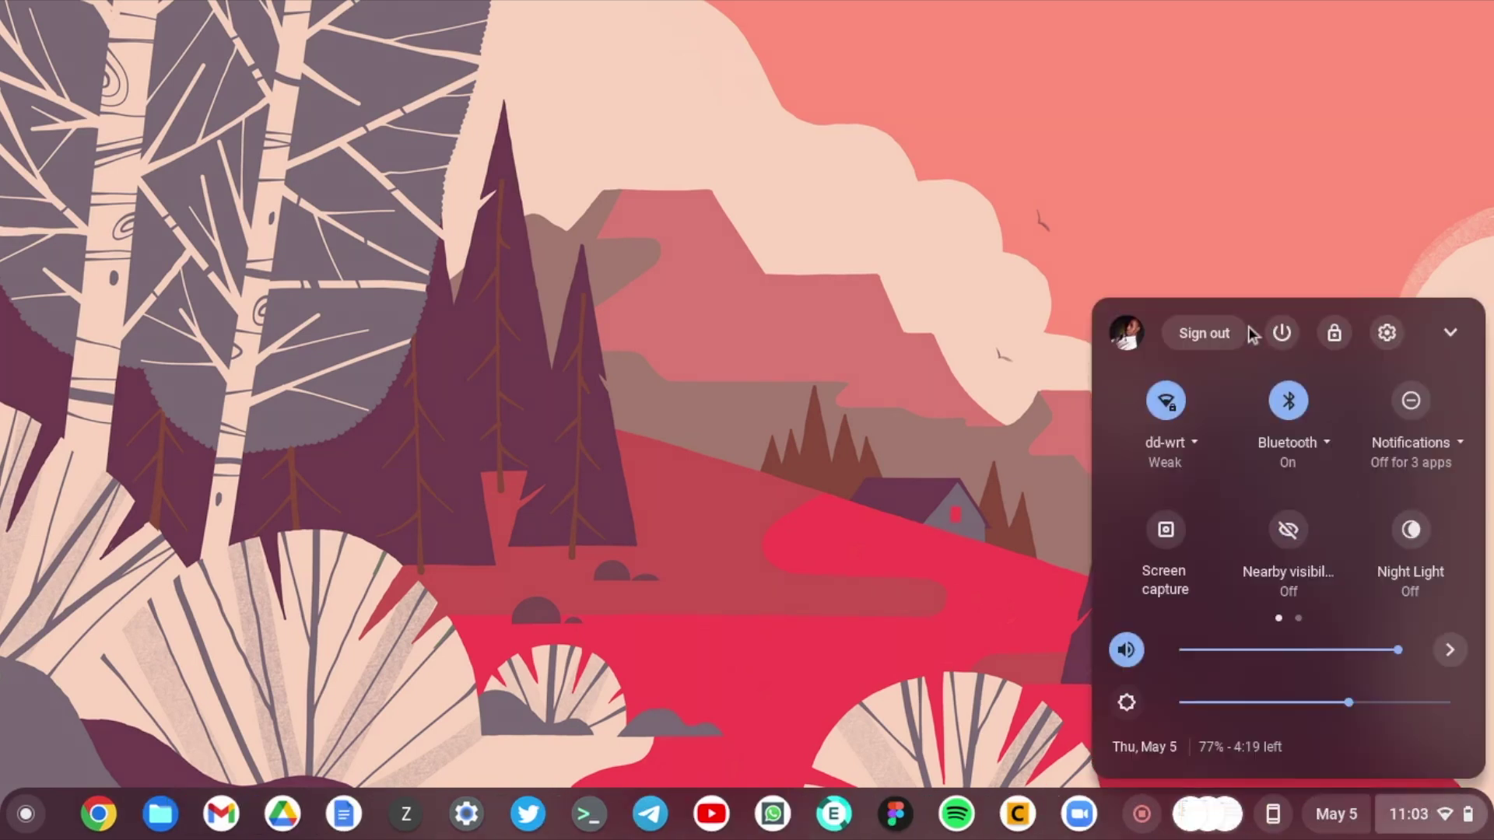
pyautogui.click(1430, 831)
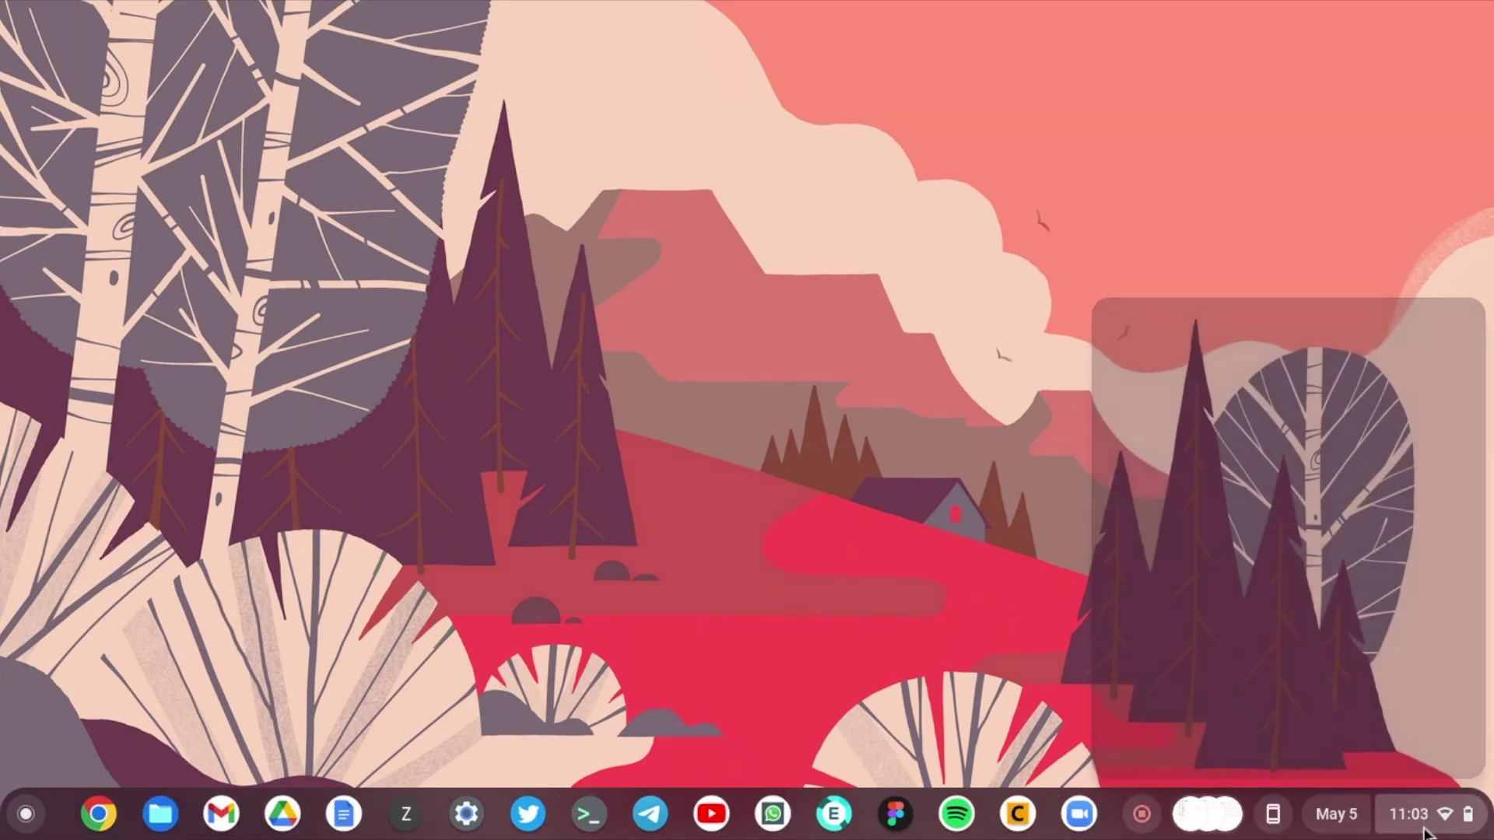
pyautogui.click(162, 814)
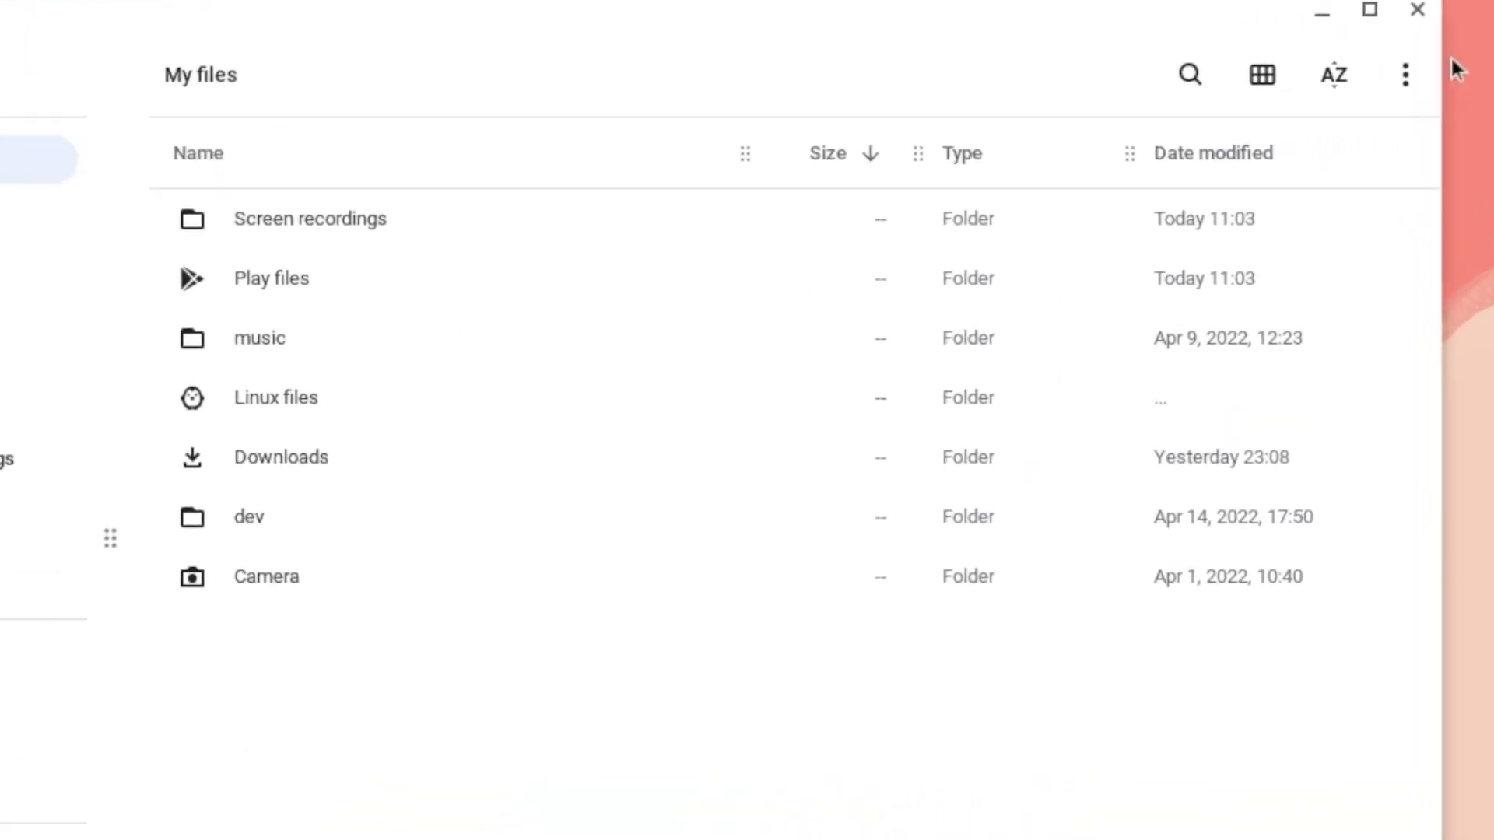
pyautogui.click(1406, 97)
pyautogui.moveTo(1259, 710)
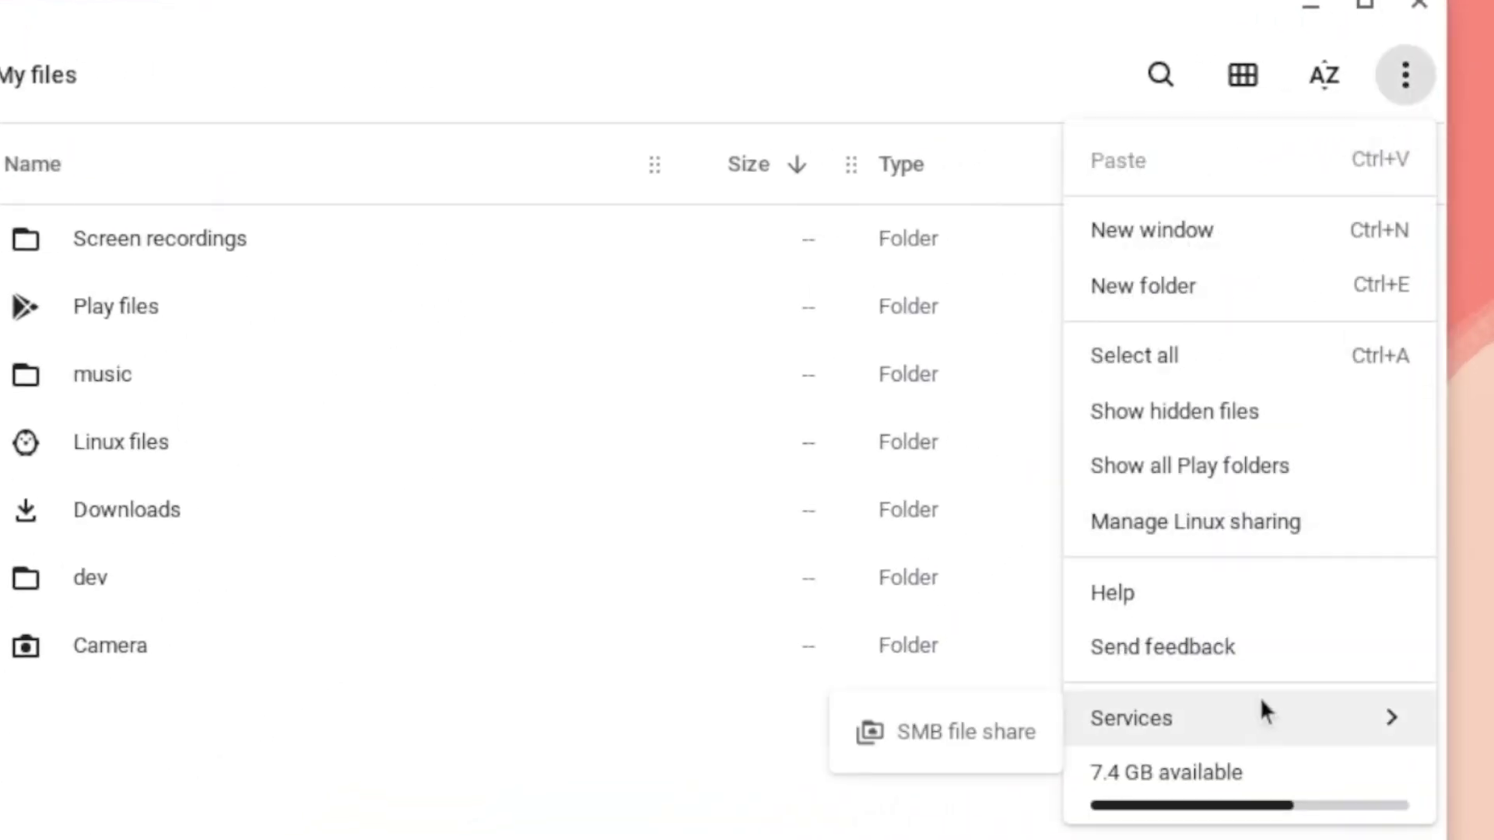
pyautogui.click(979, 735)
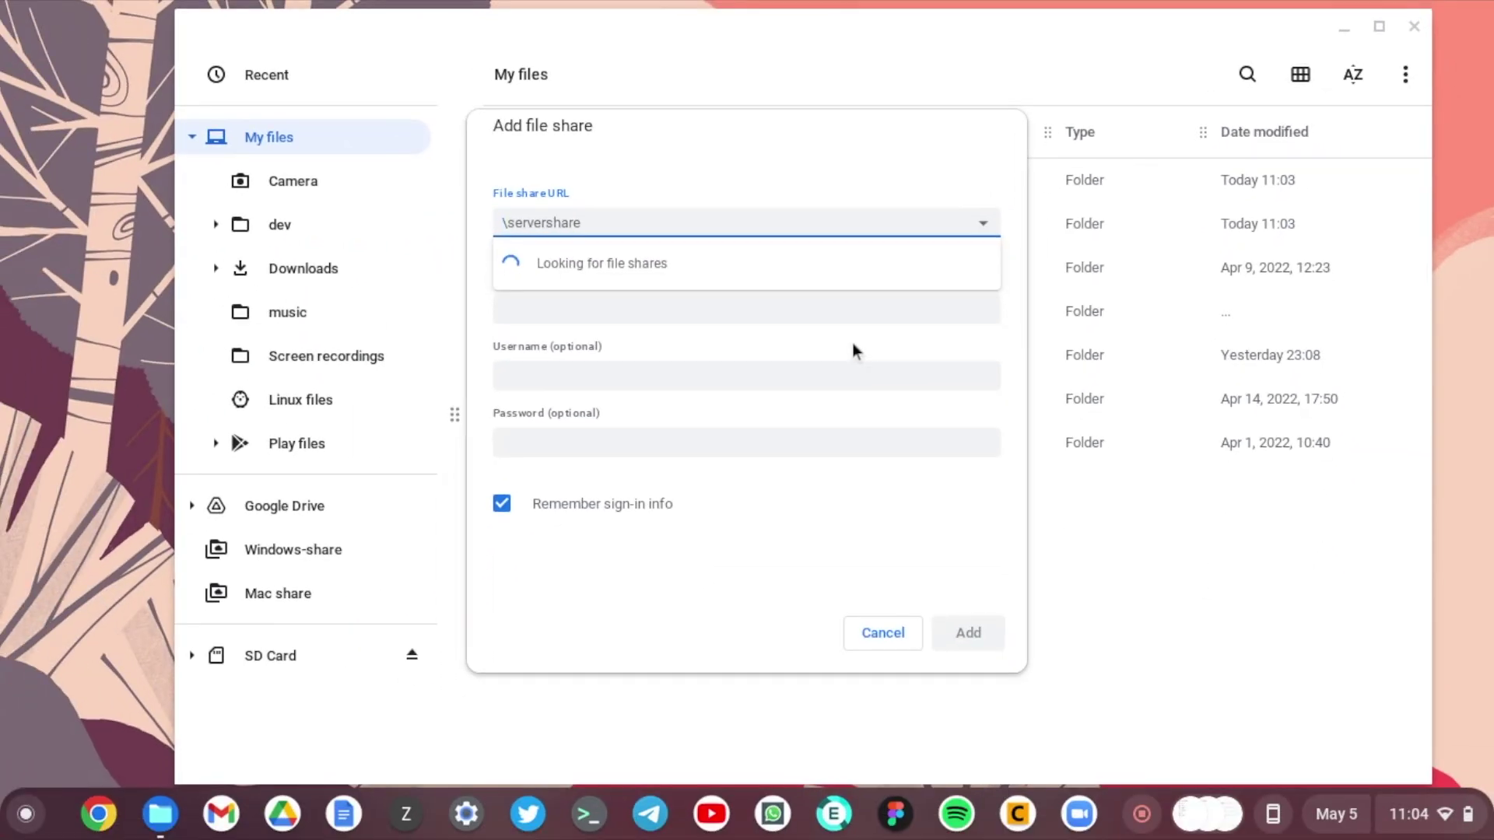
# Step: Connect \\nasdrive\vids as 'Nas drive', entering the account password
pyautogui.write('\\\\')
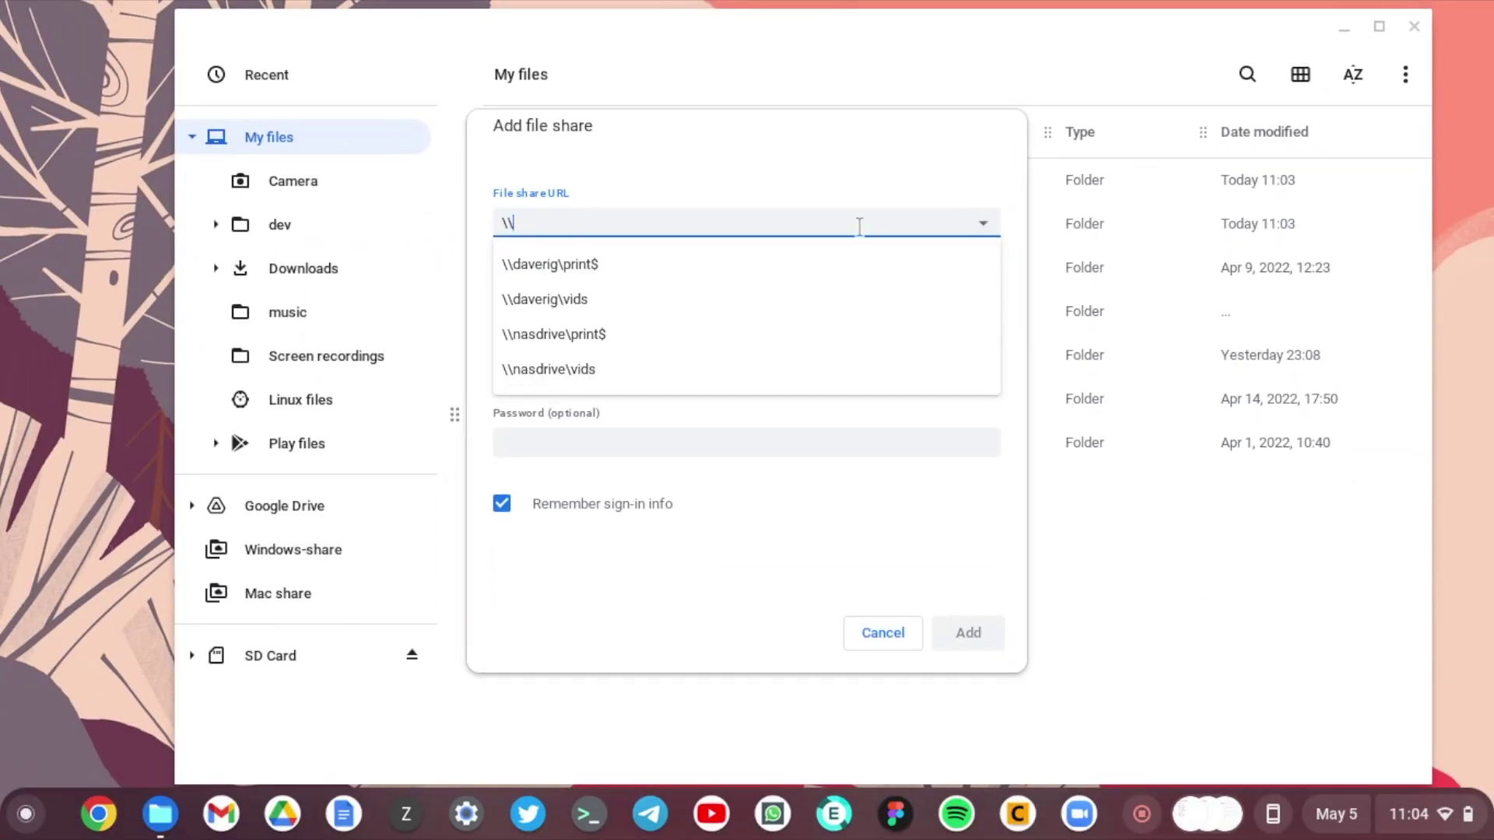
pyautogui.write('nasdrive\\')
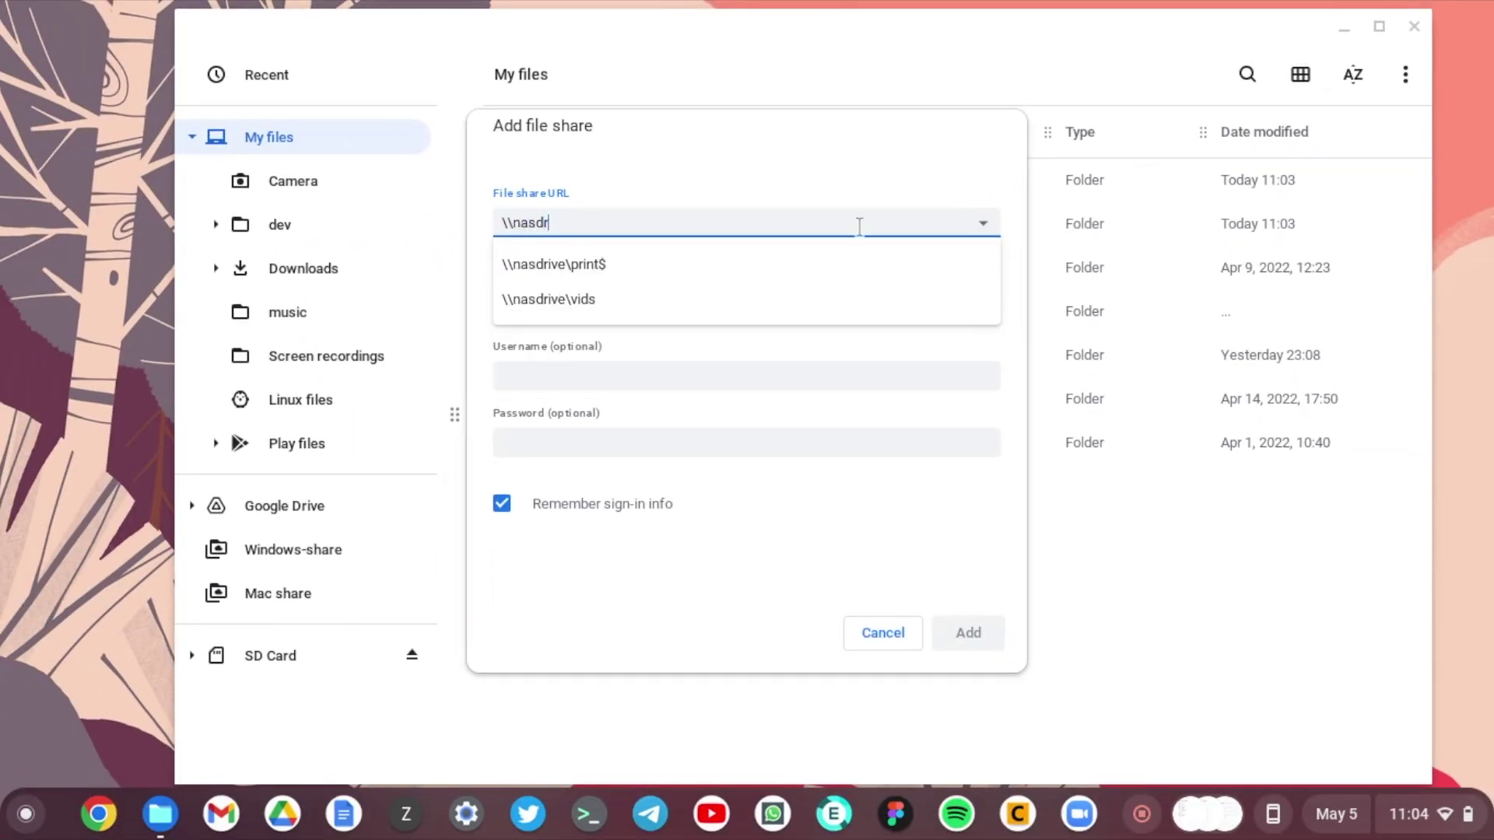
pyautogui.write('vids')
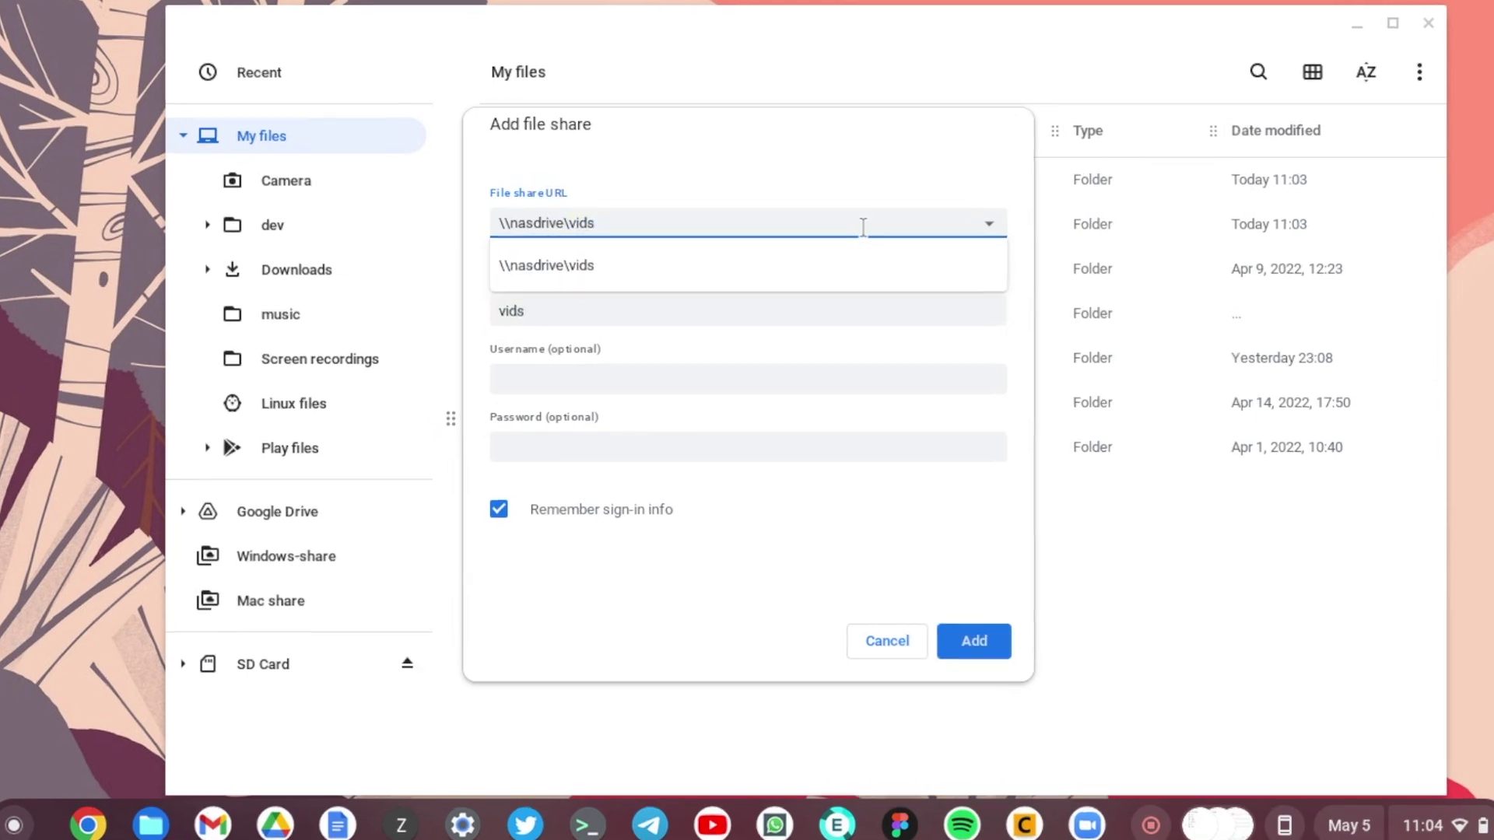
pyautogui.press('Tab')
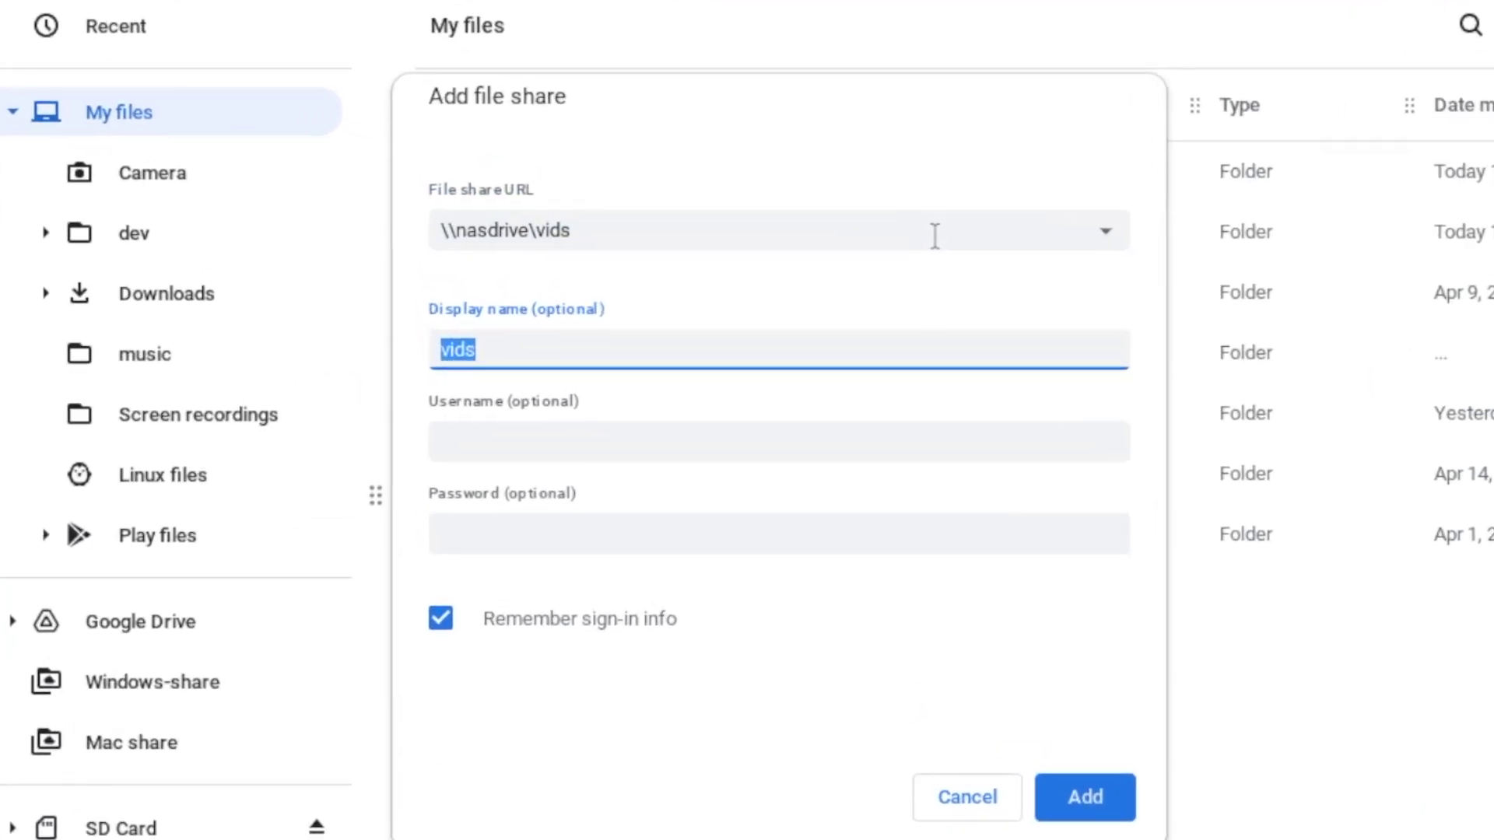
pyautogui.write('Nas drive')
pyautogui.press('Tab')
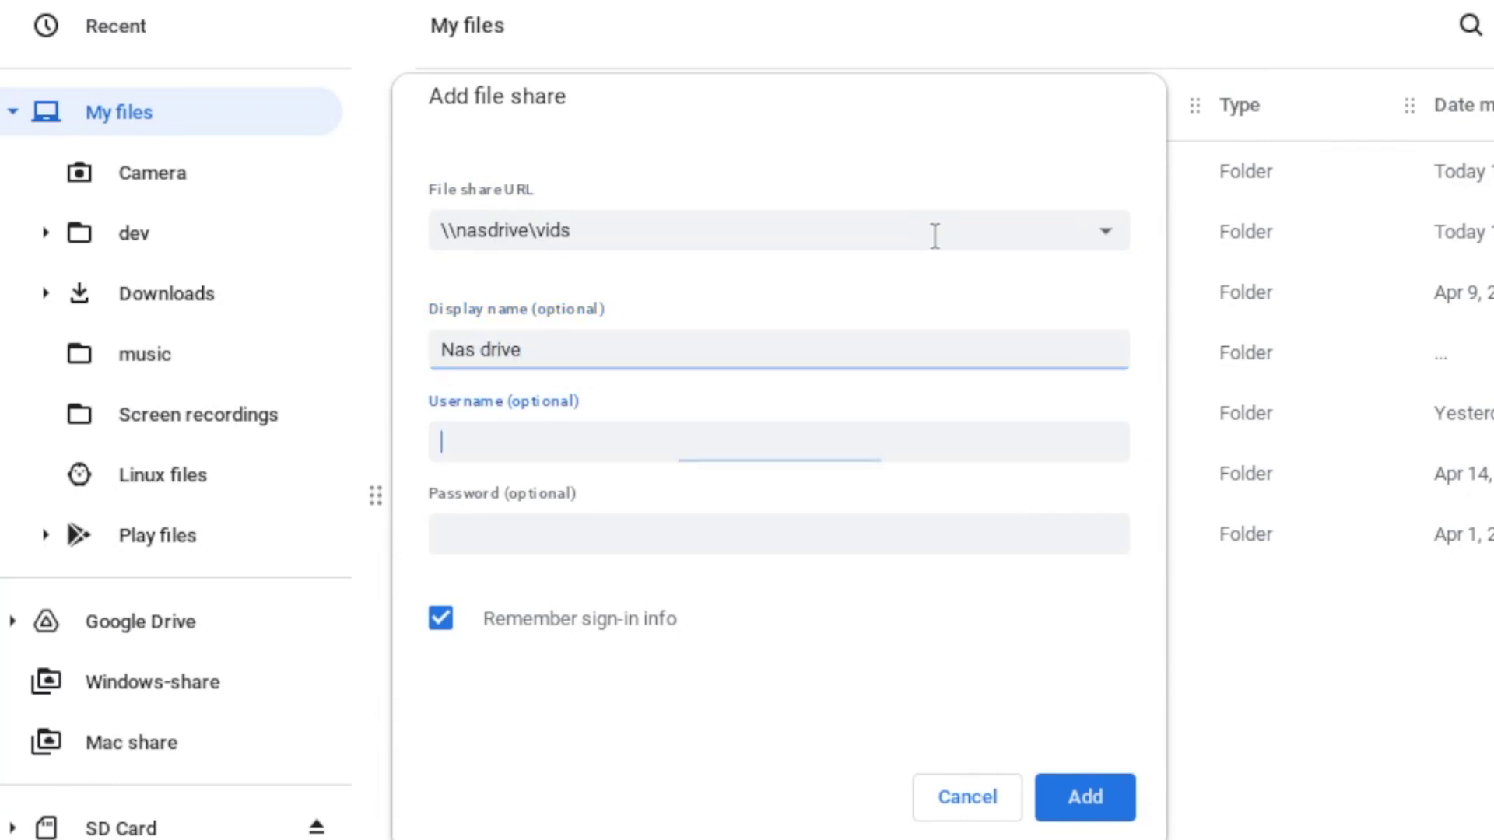
pyautogui.press('Tab')
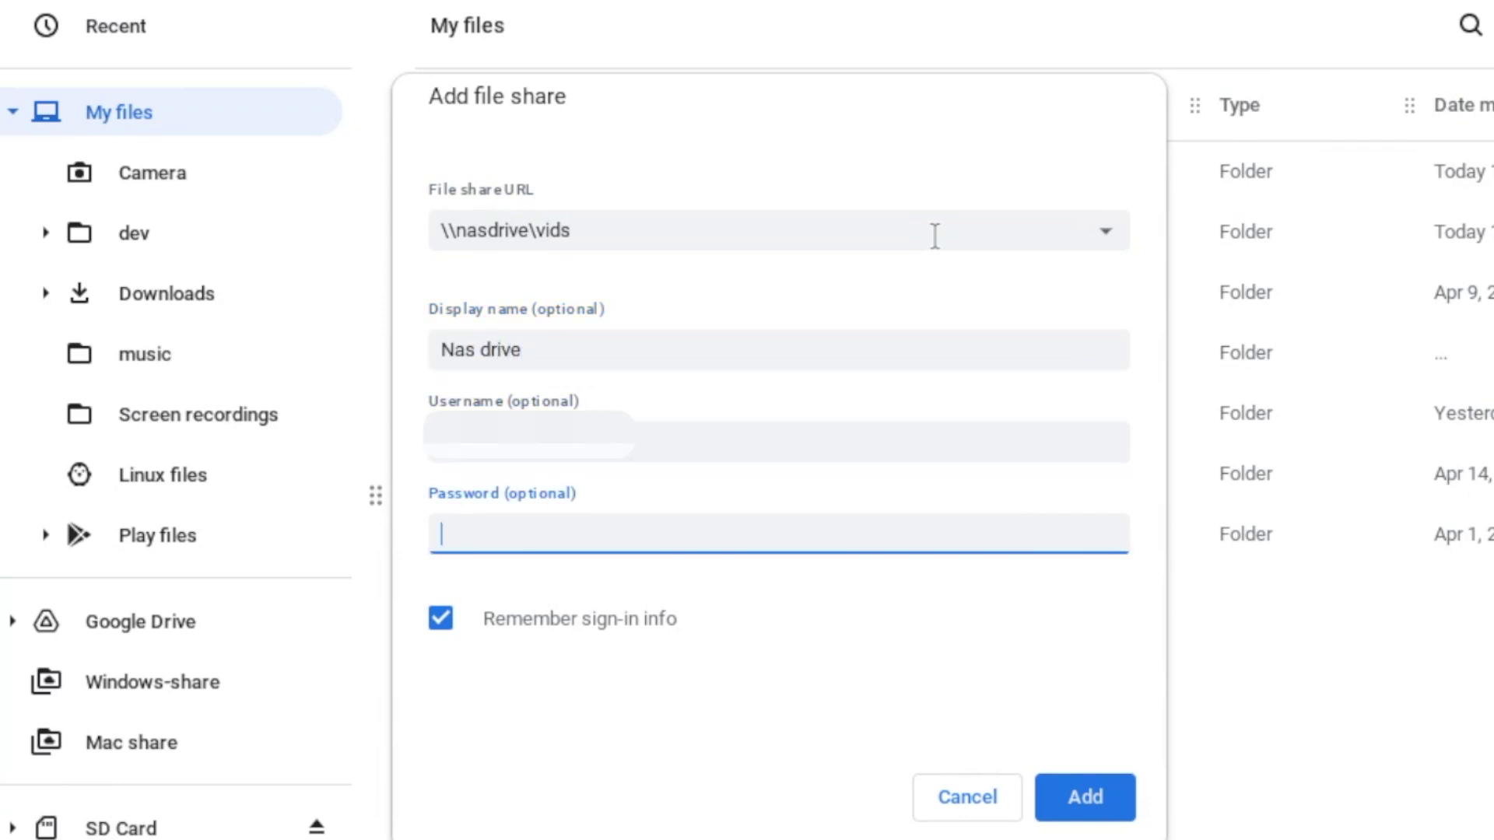
pyautogui.write('********')
pyautogui.press('Return')
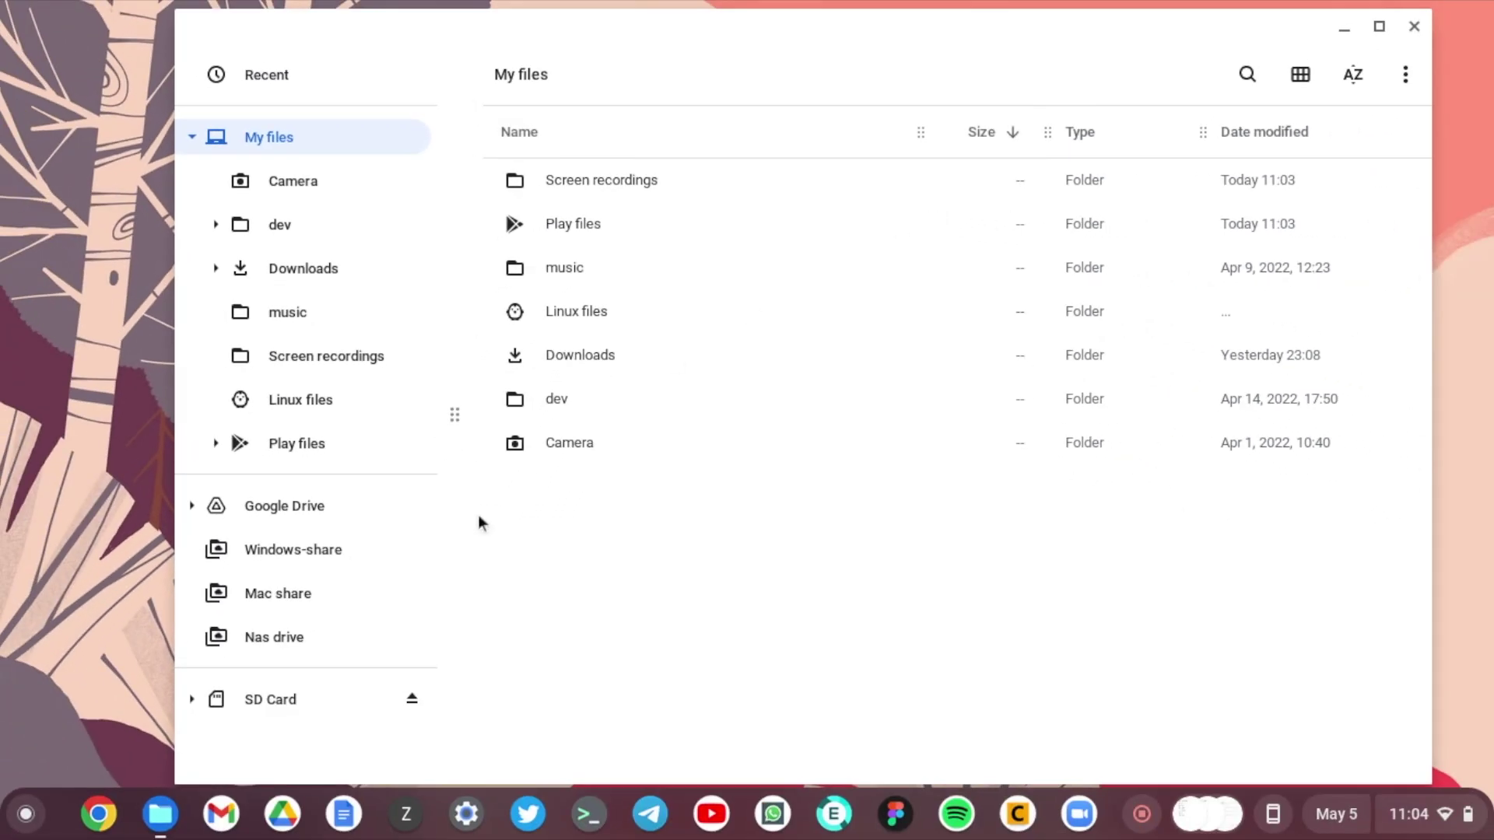
# Step: Open Nas drive's youtube music folder and play Dorris Day - DJ Williams.mp3
pyautogui.click(279, 654)
pyautogui.scroll(-10, 661, 529)
pyautogui.scroll(10, 661, 529)
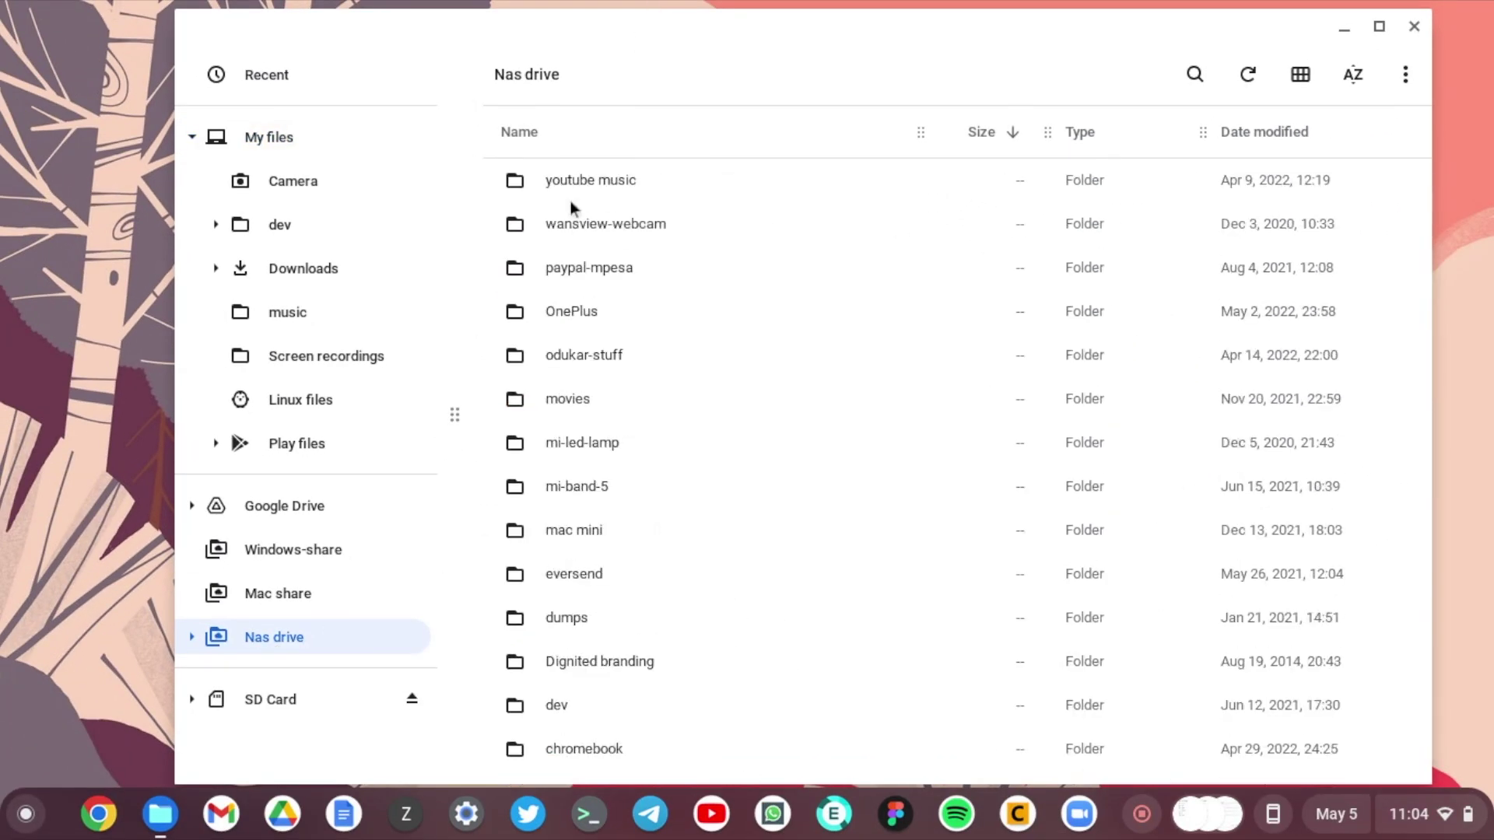
pyautogui.doubleClick(595, 187)
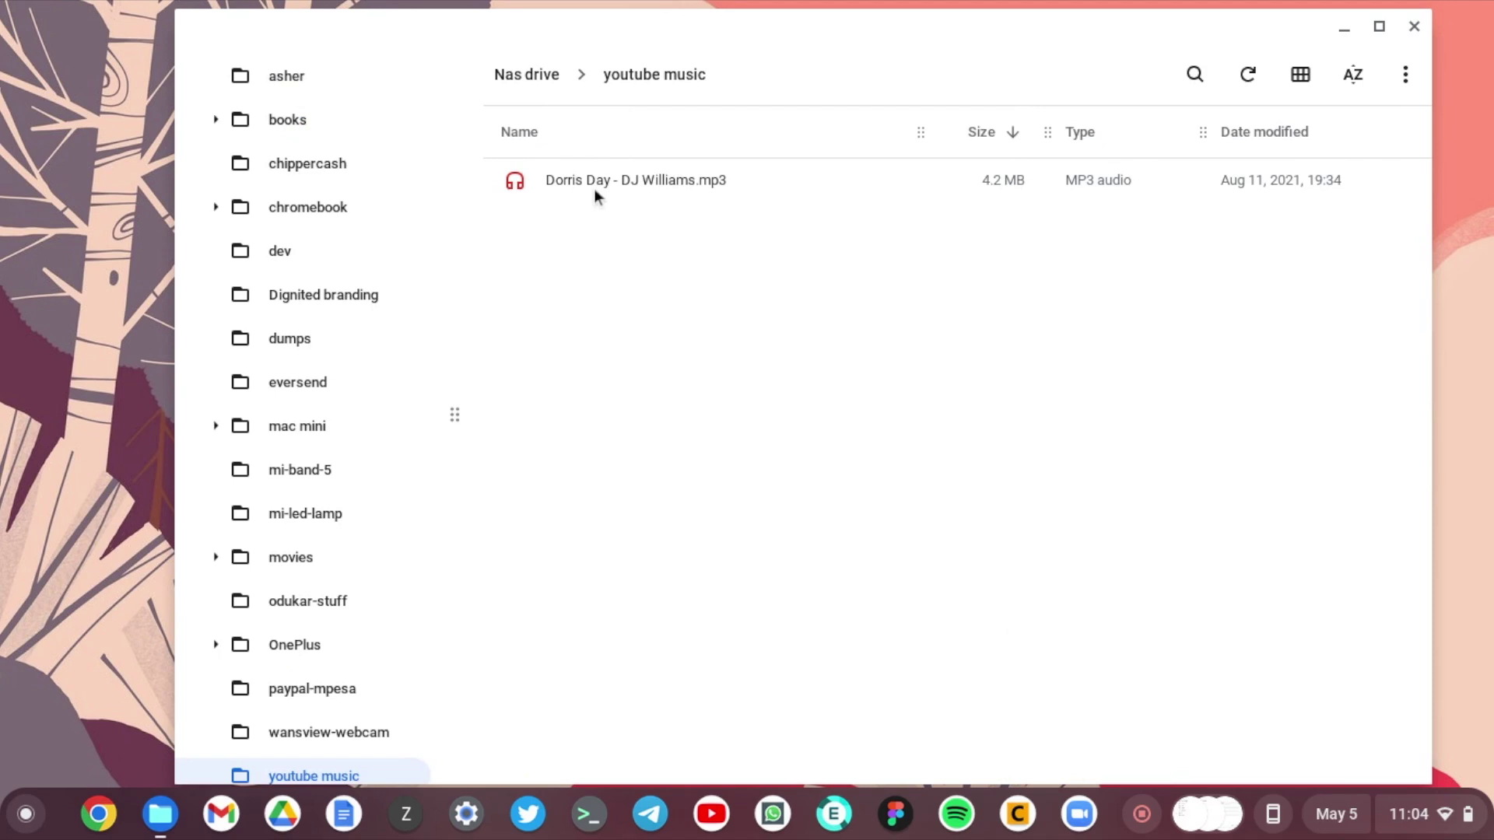
pyautogui.click(601, 181)
pyautogui.doubleClick(601, 181)
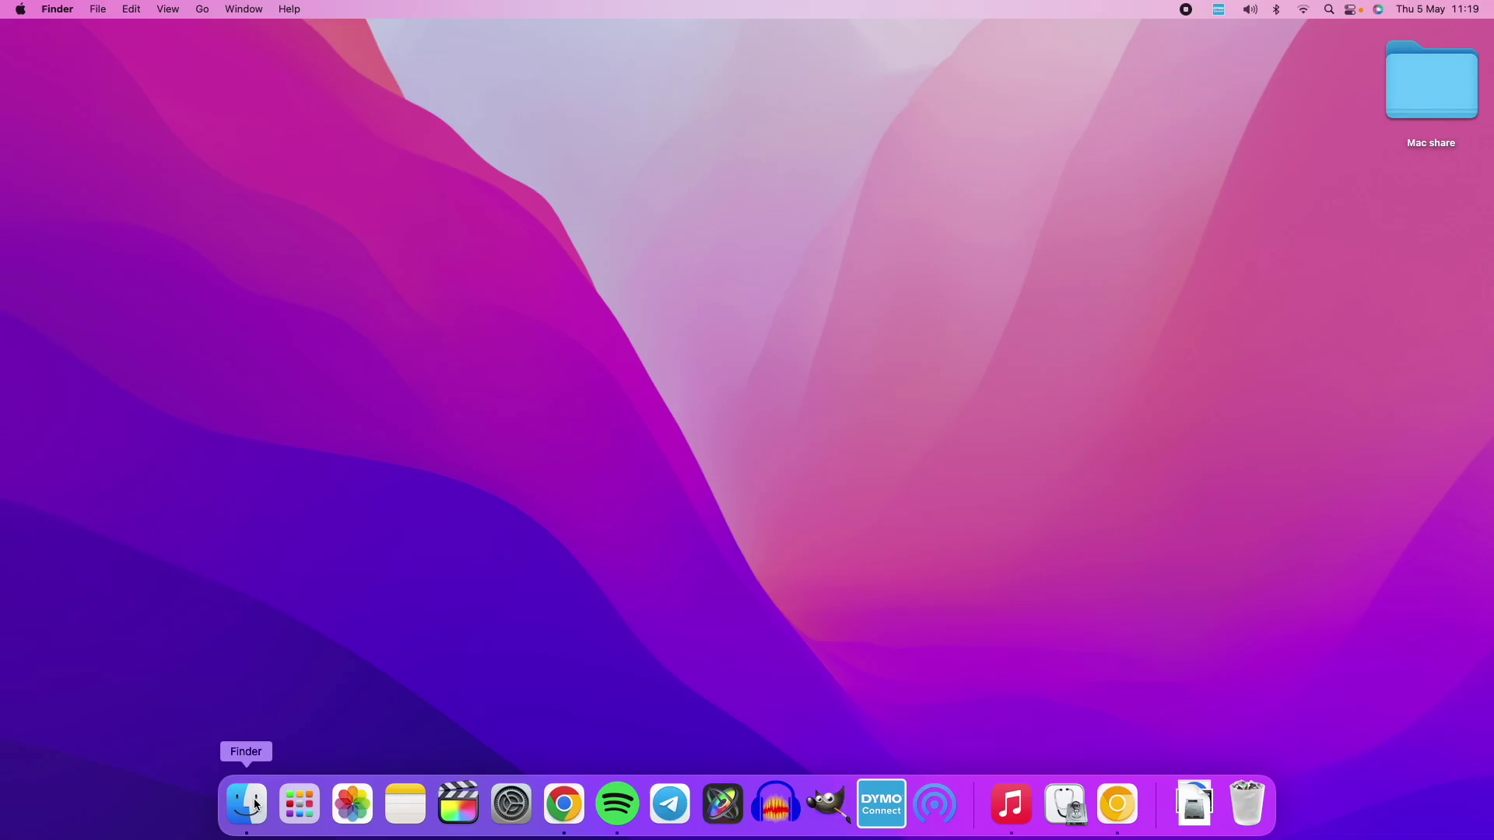
# Step: Bring up a Finder window on the Mac from the Dock
pyautogui.click(257, 805)
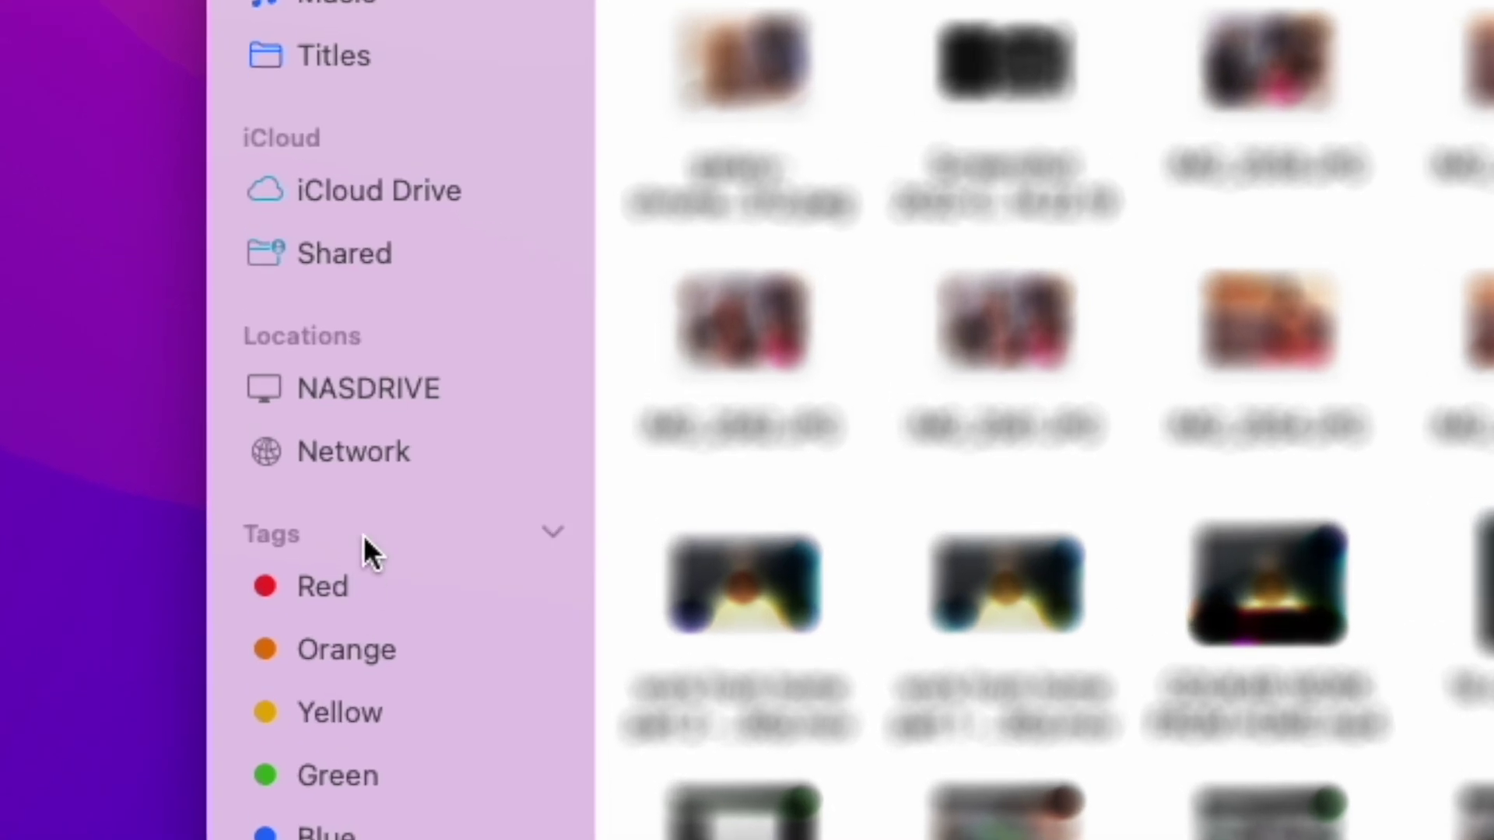
# Step: Browse NASDRIVE's vids folder in Finder and display its contents in list view
pyautogui.click(356, 389)
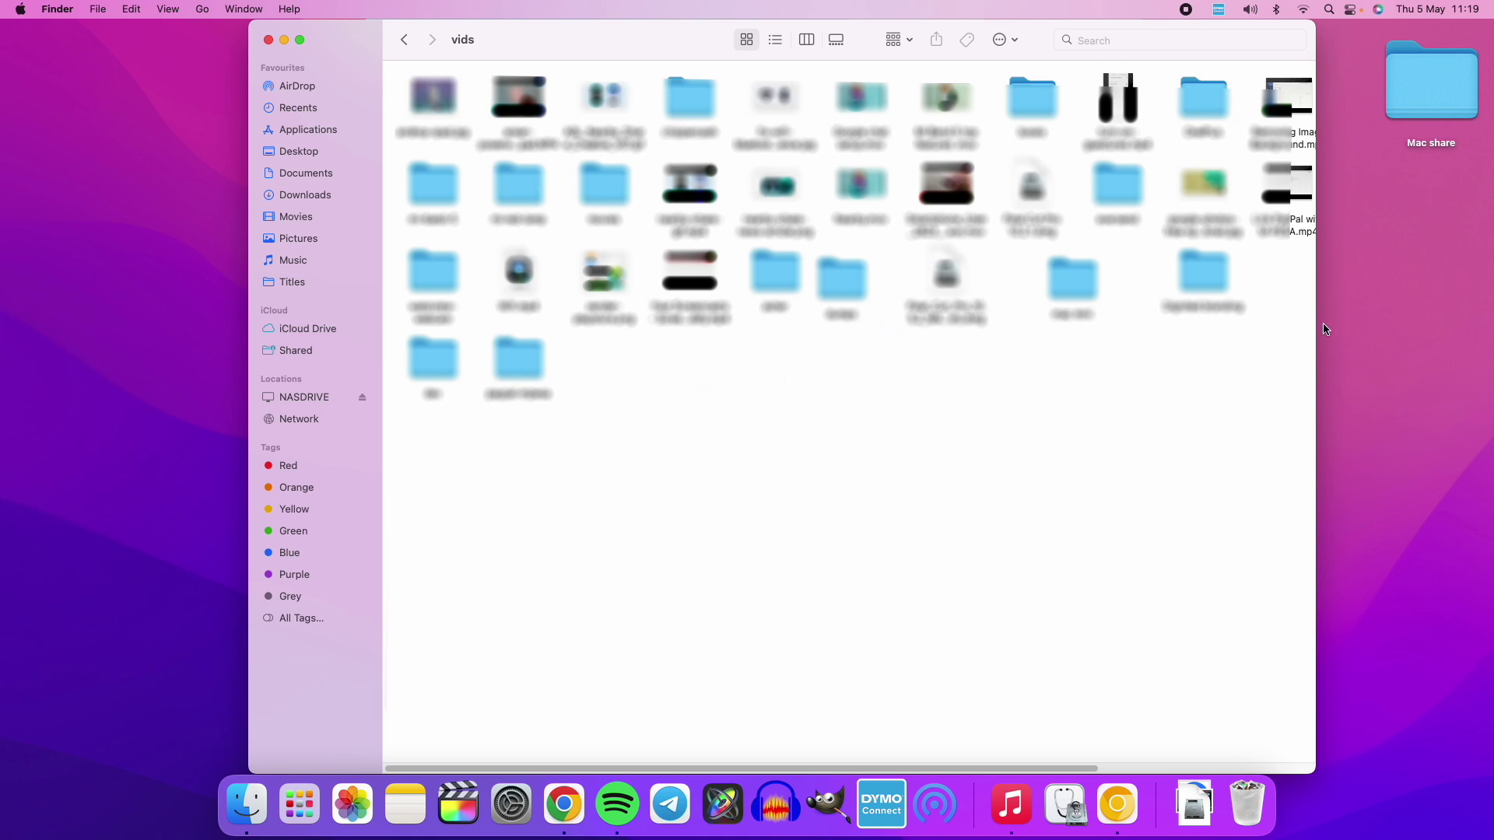
pyautogui.click(774, 40)
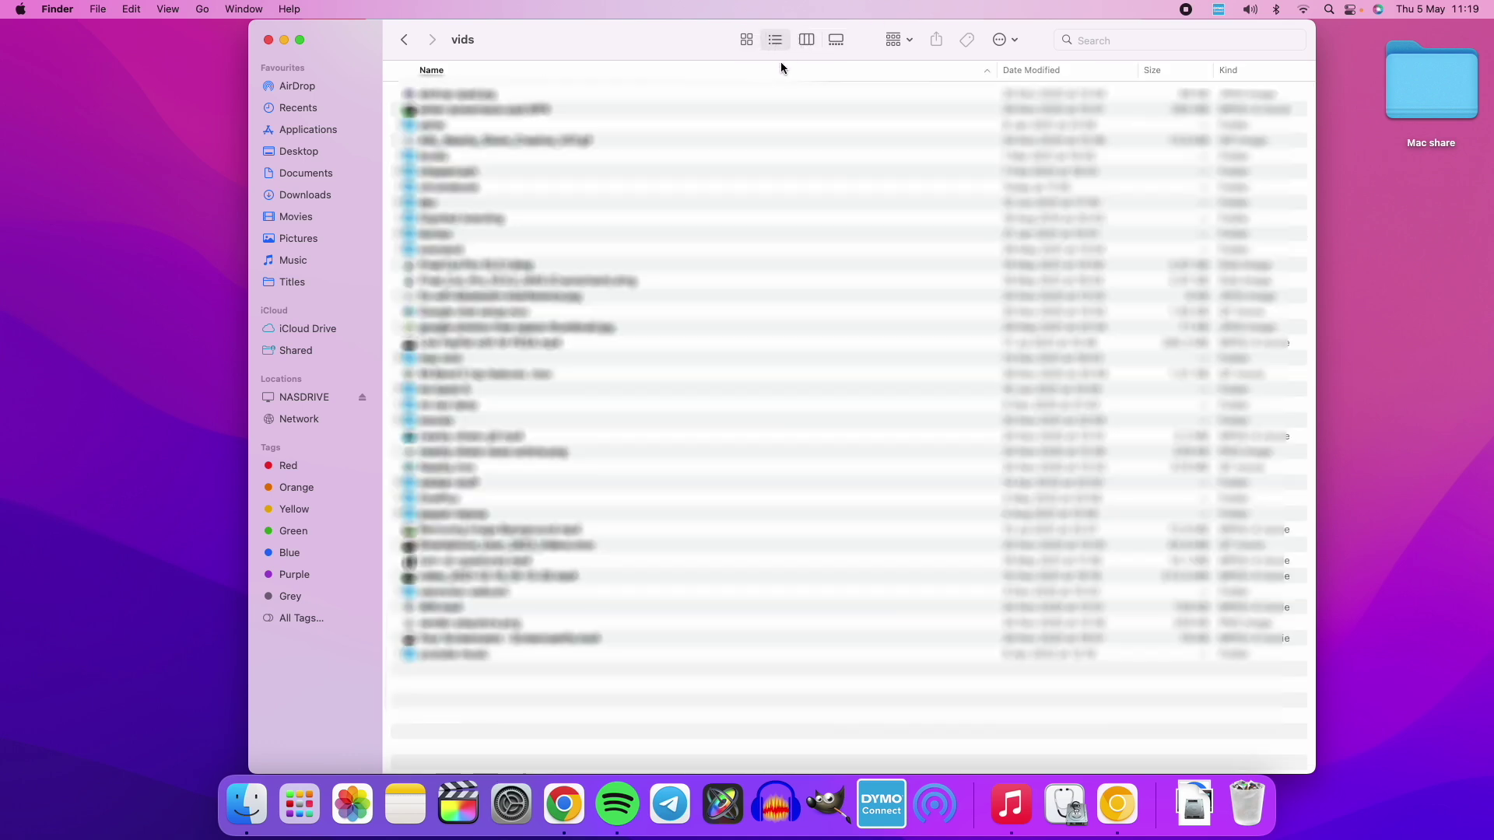